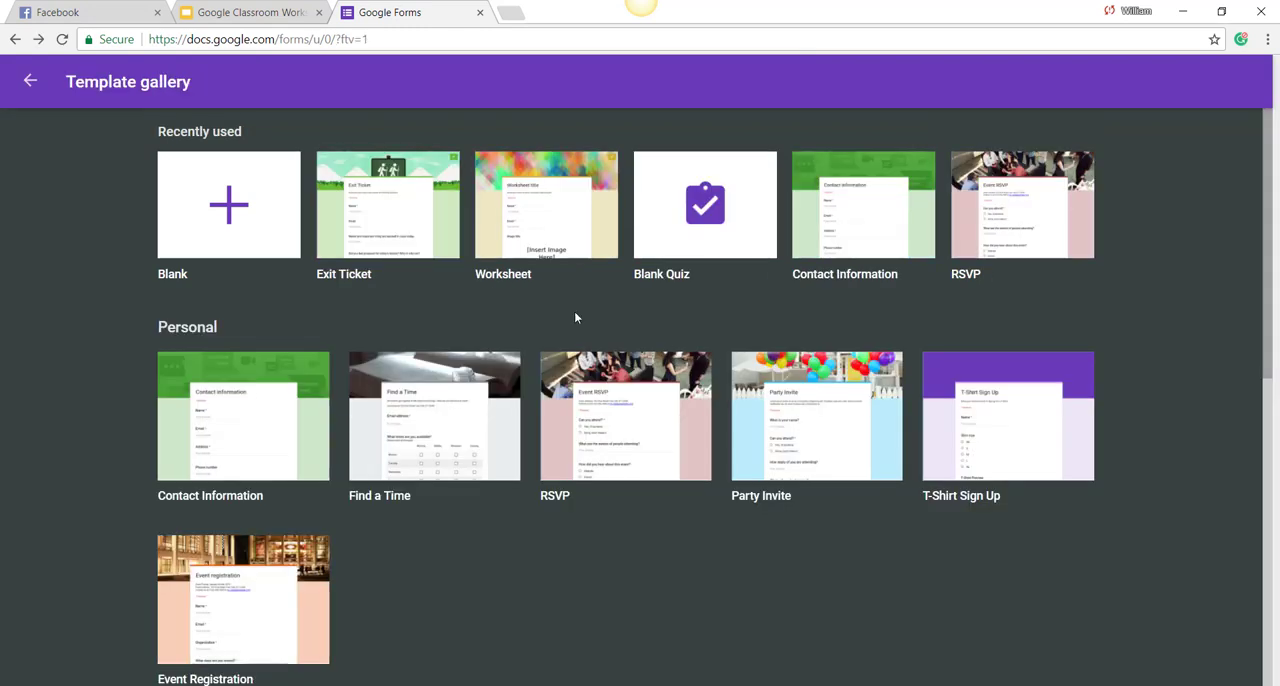
Step: Create a blank quiz and set it to collect email addresses and let respondents see summary charts and text responses
{"action": "left_click", "coordinate": [709, 227]}
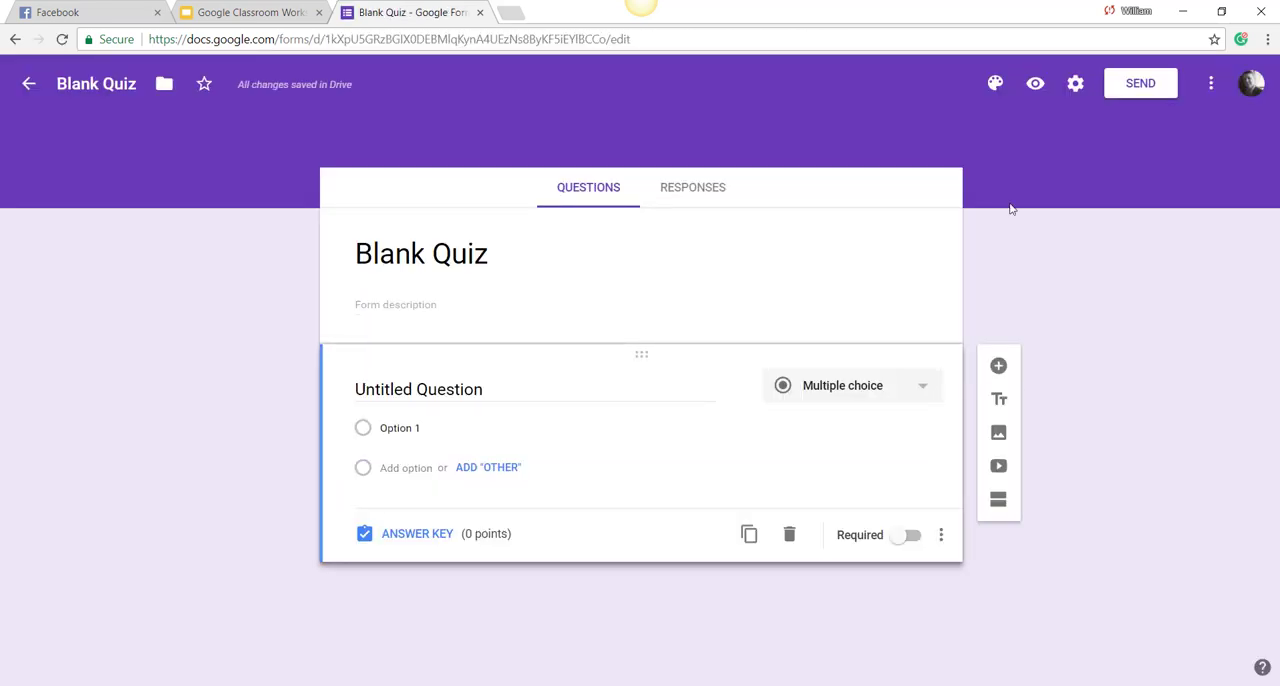
{"action": "left_click", "coordinate": [1076, 86]}
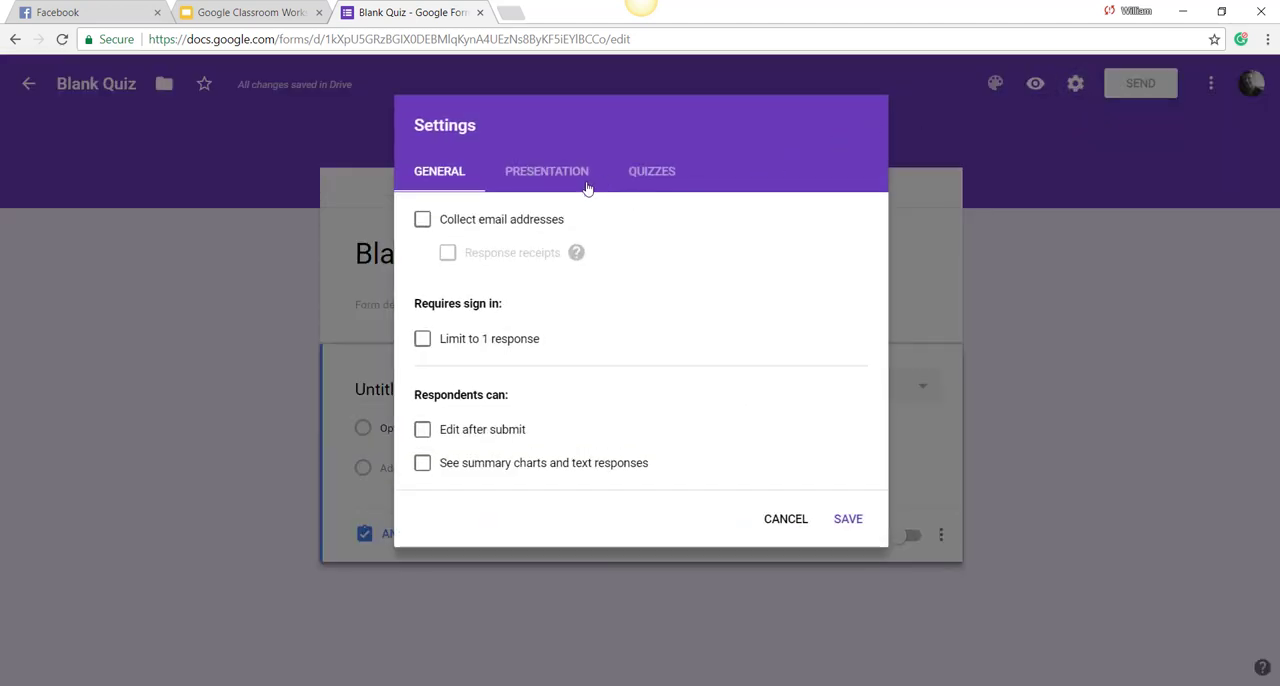
{"action": "left_click", "coordinate": [423, 222]}
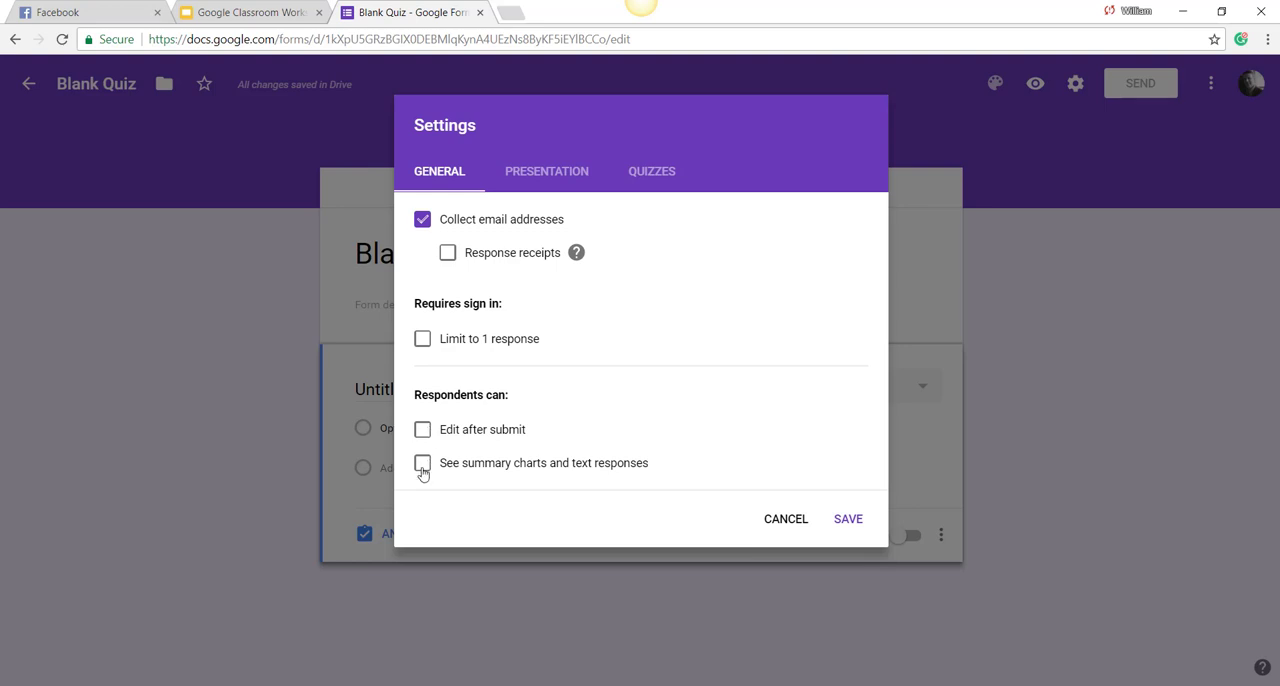
{"action": "left_click", "coordinate": [423, 470]}
Step: Try the progress bar and shuffled question order options in the quiz's presentation settings
{"action": "left_click", "coordinate": [561, 181]}
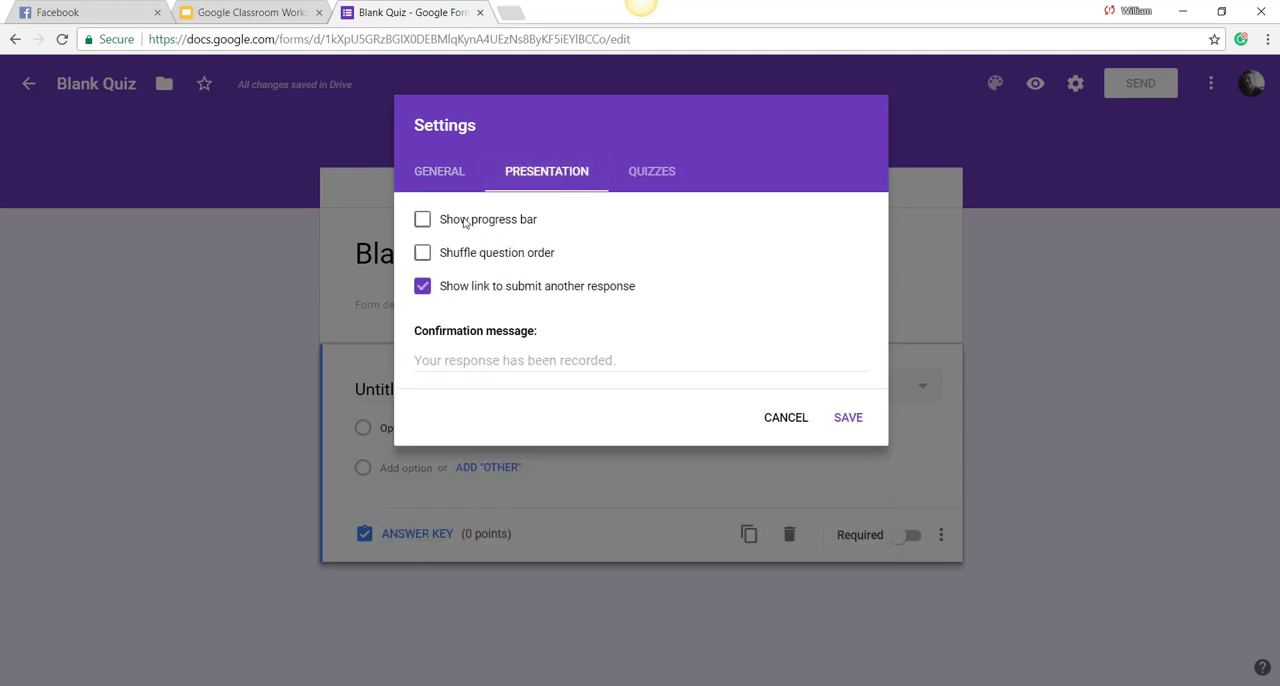
{"action": "left_click", "coordinate": [423, 222]}
{"action": "left_click", "coordinate": [424, 254]}
{"action": "left_click", "coordinate": [424, 254]}
{"action": "left_click", "coordinate": [424, 220]}
Step: Set the confirmation message in the presentation settings to "Good job!"
{"action": "left_click", "coordinate": [526, 365]}
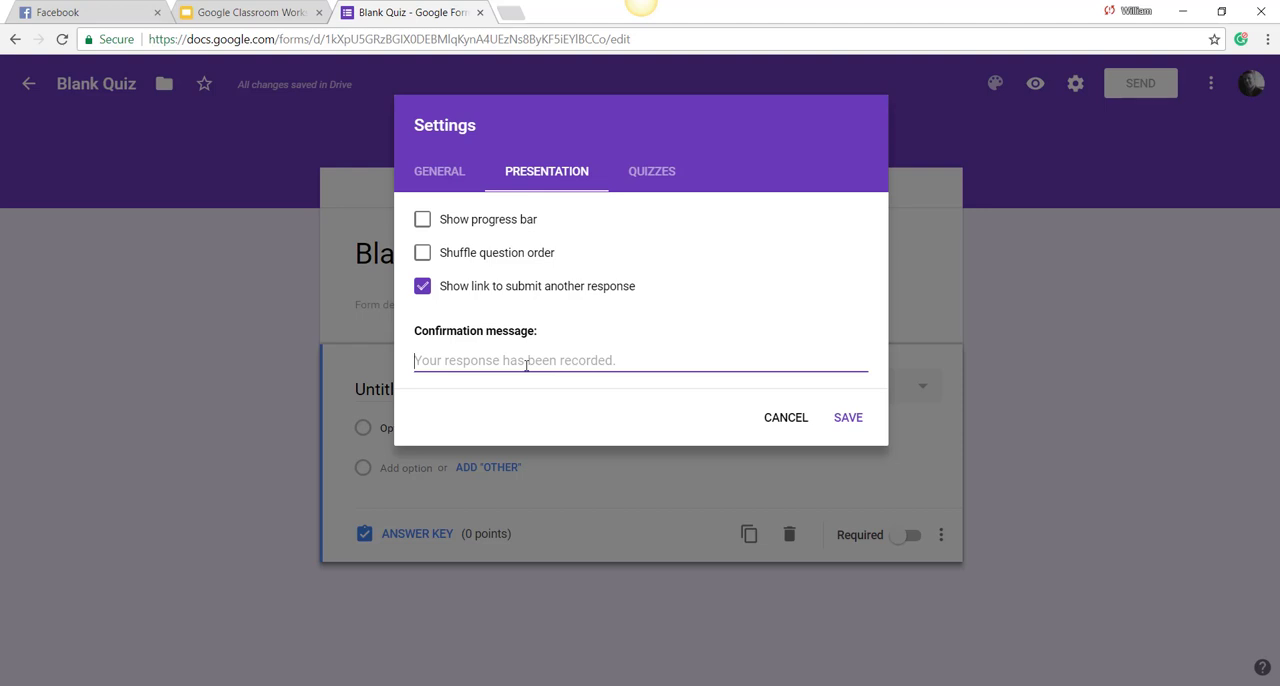
{"action": "type", "text": "g"}
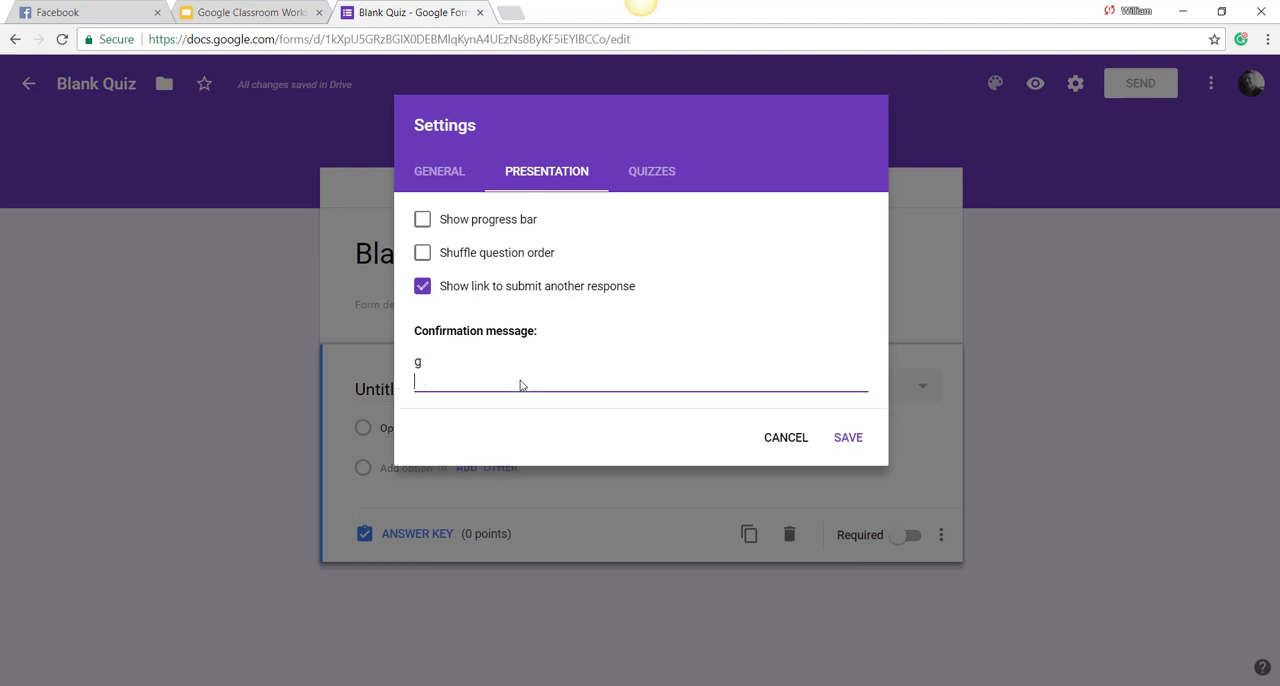
{"action": "key", "text": "BackSpace"}
{"action": "type", "text": "G"}
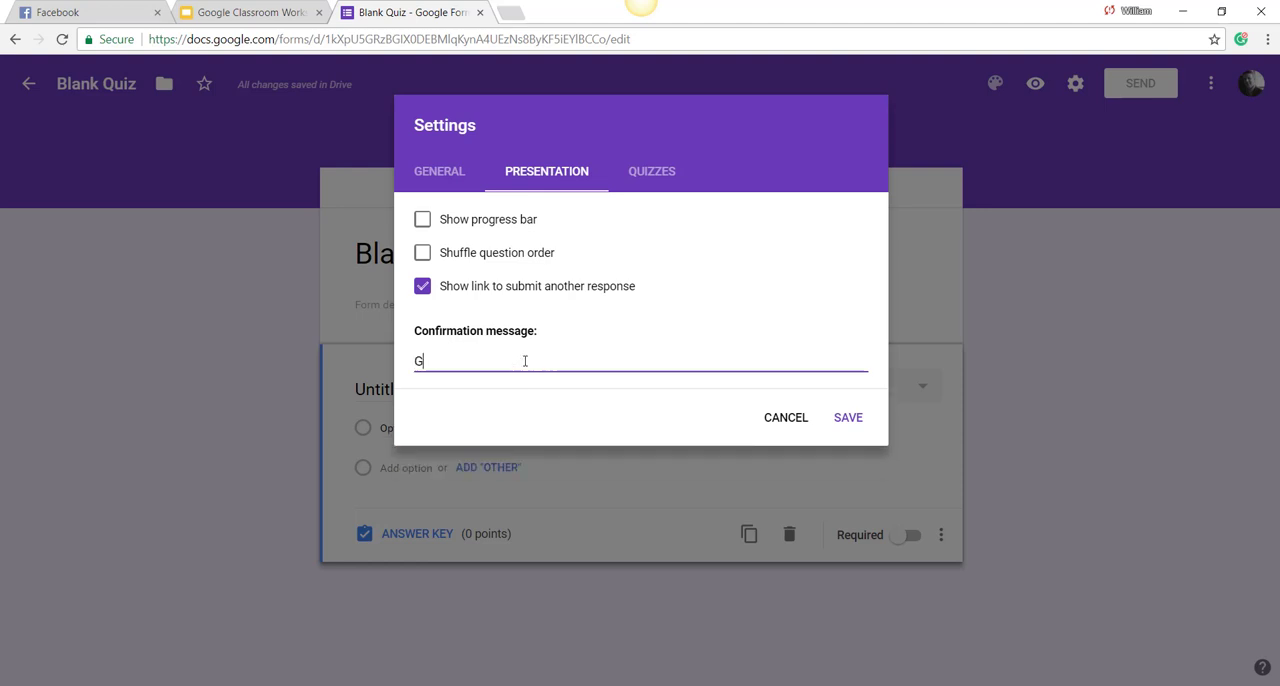
{"action": "type", "text": "ood job!"}
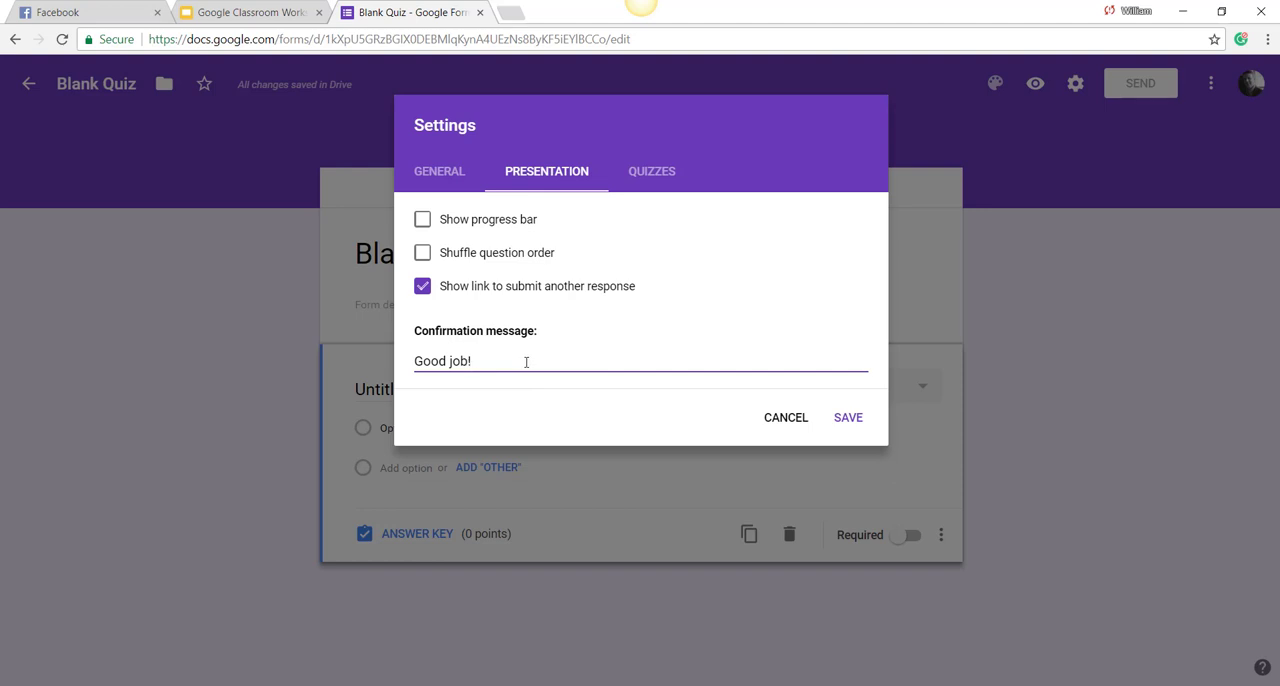
{"action": "left_click", "coordinate": [835, 419]}
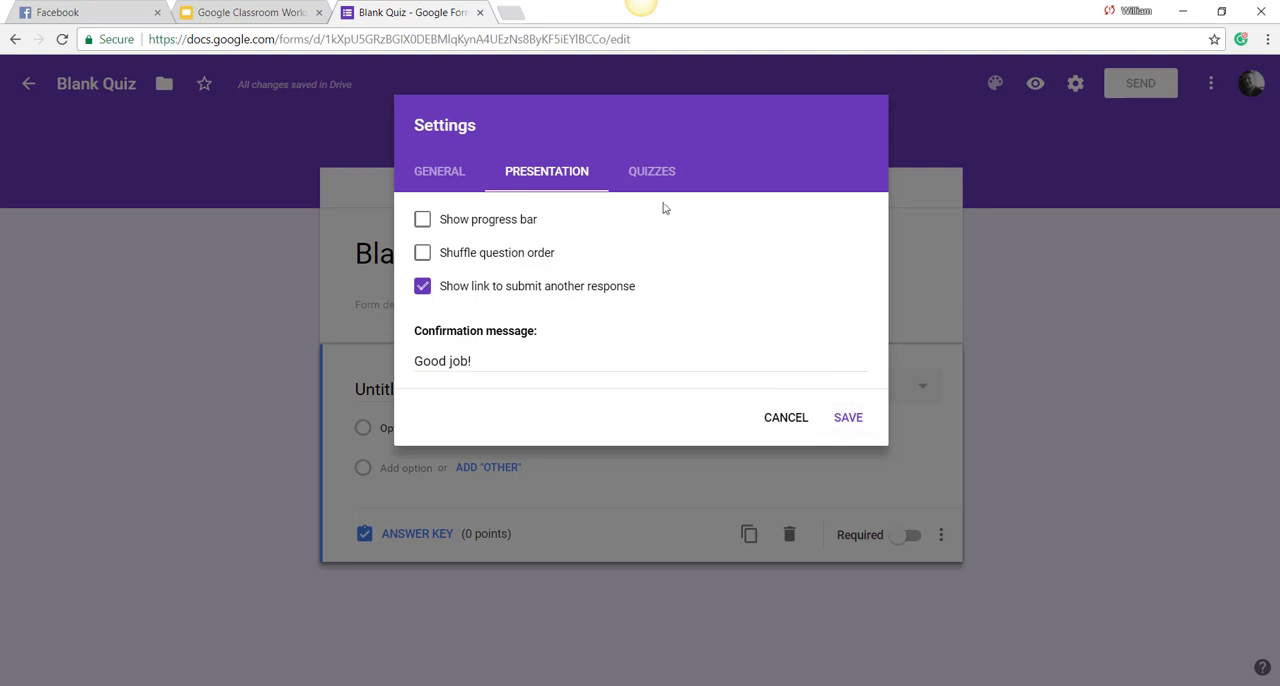
Step: Set the quiz's grade release to "Later, after manual review" and save the settings
{"action": "left_click", "coordinate": [655, 173]}
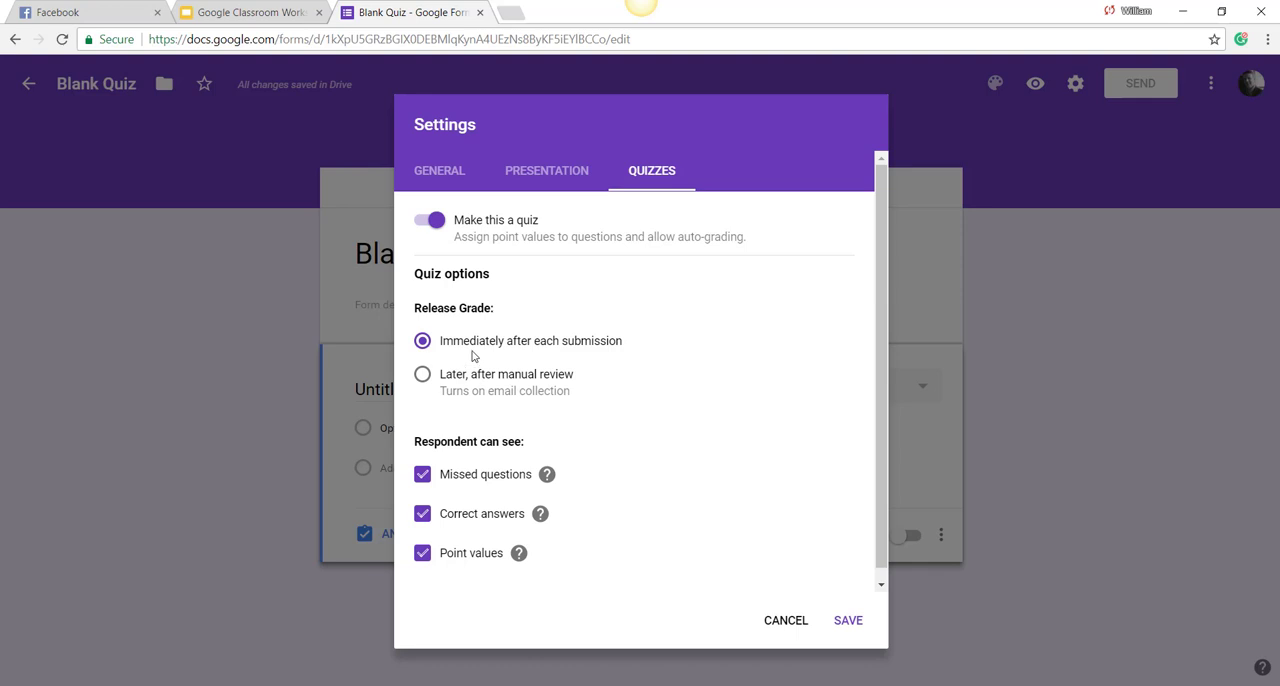
{"action": "left_click", "coordinate": [422, 374]}
{"action": "left_click", "coordinate": [849, 621]}
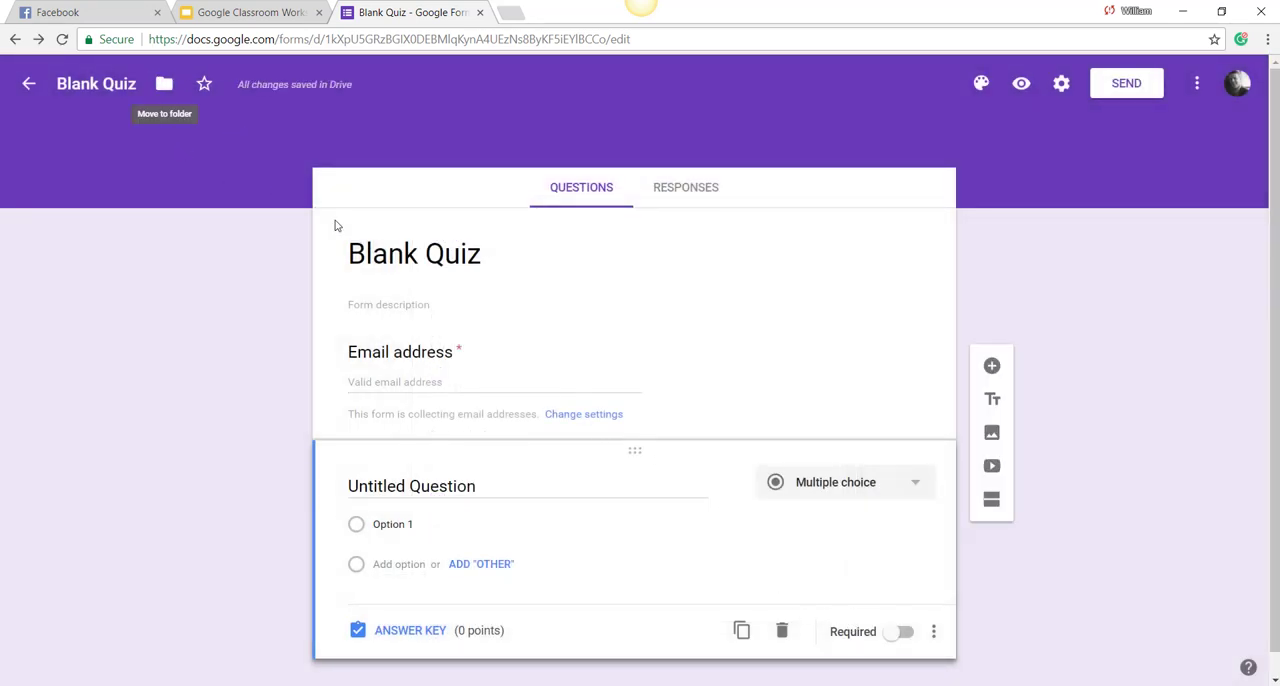
Step: Title the form "Quiz 1" and turn the untitled question into a required short-answer question called "Name"
{"action": "left_click", "coordinate": [430, 254]}
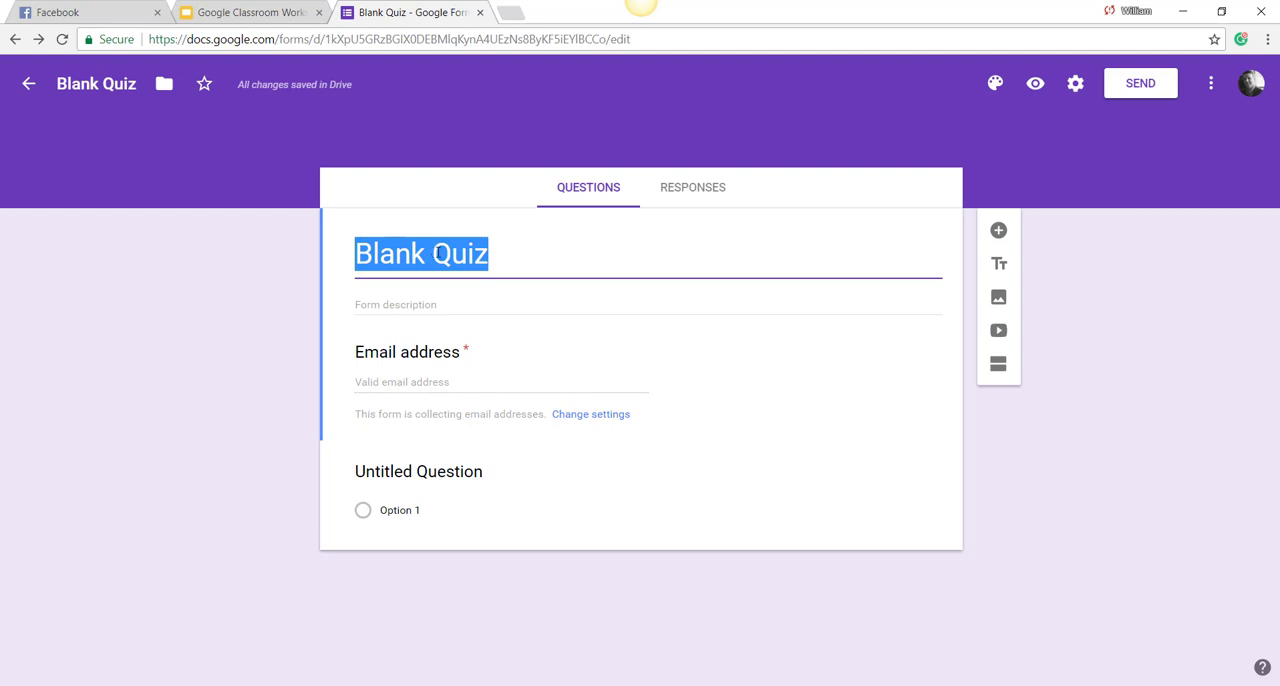
{"action": "type", "text": "Quiz 1"}
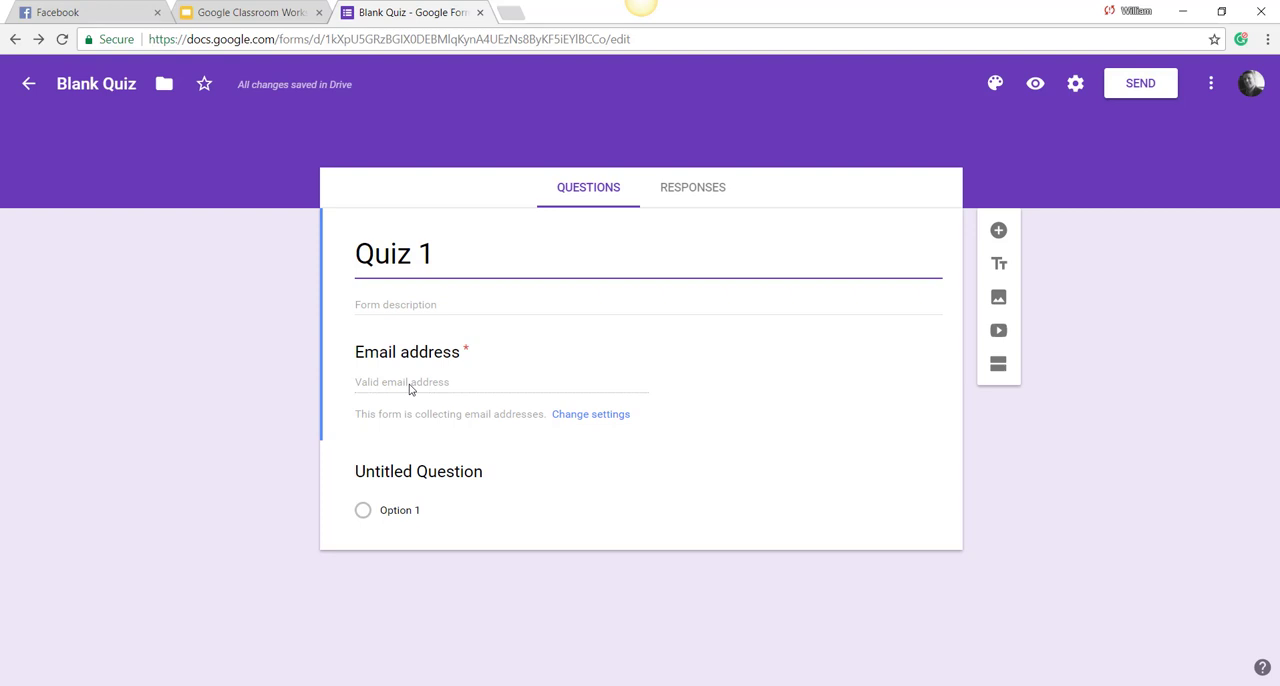
{"action": "left_click", "coordinate": [436, 474]}
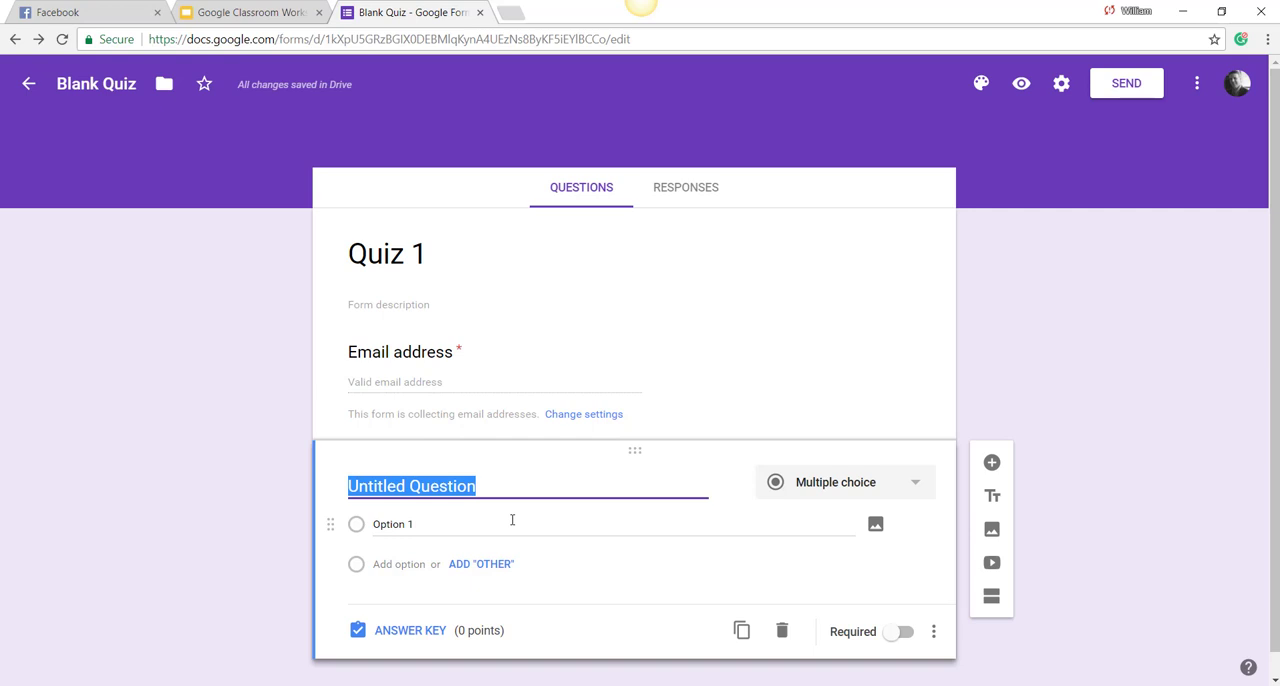
{"action": "type", "text": "Nae"}
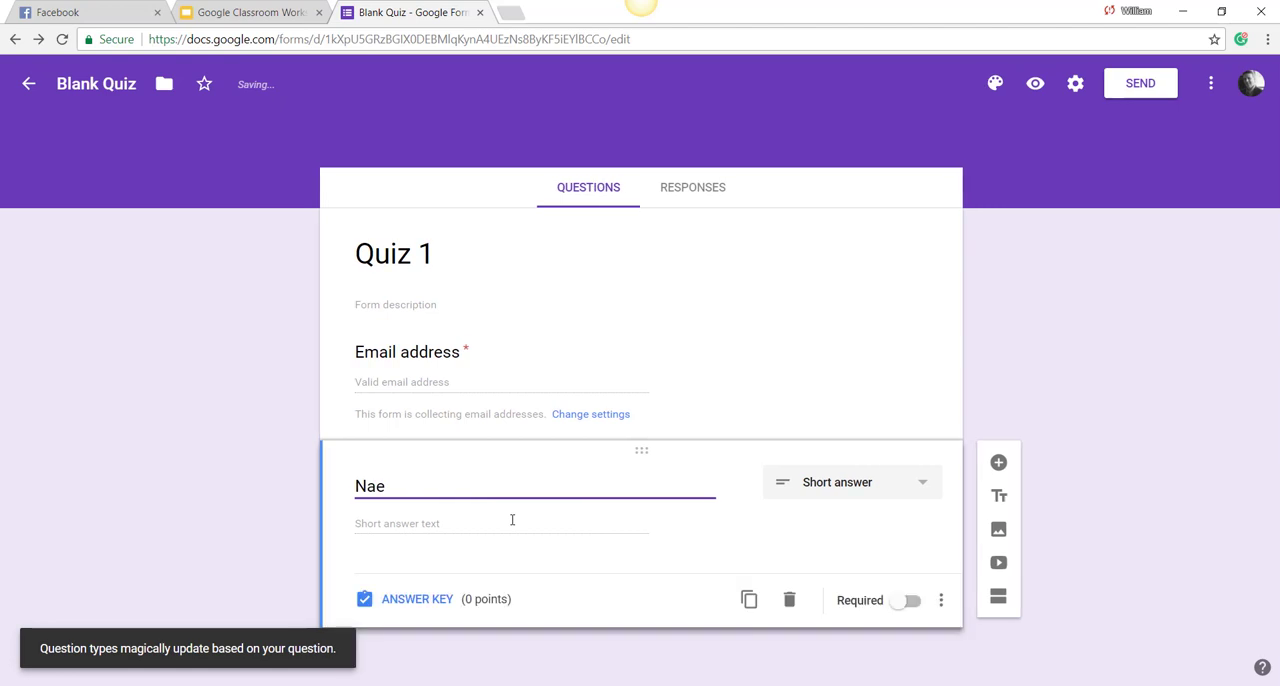
{"action": "key", "text": "BackSpace"}
{"action": "type", "text": "me"}
{"action": "left_click", "coordinate": [907, 604]}
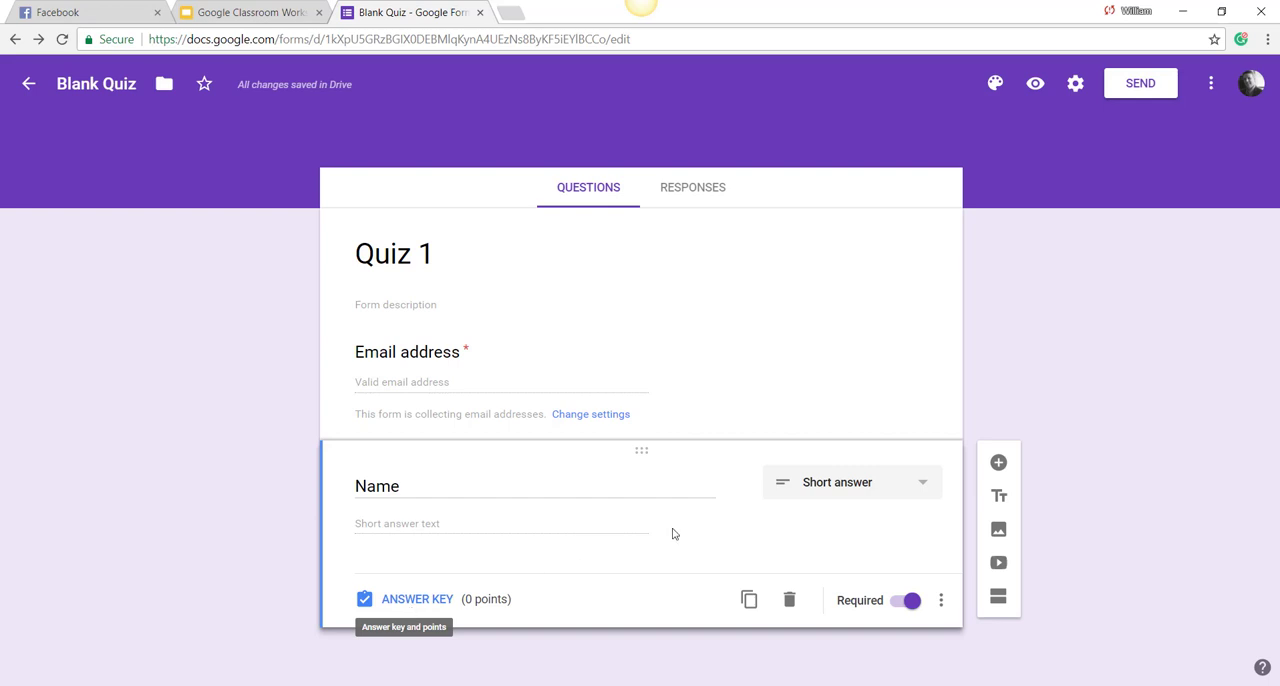
Step: Add a short-answer question below Name asking "What combination of colors makes the color purple?"
{"action": "left_click", "coordinate": [998, 464]}
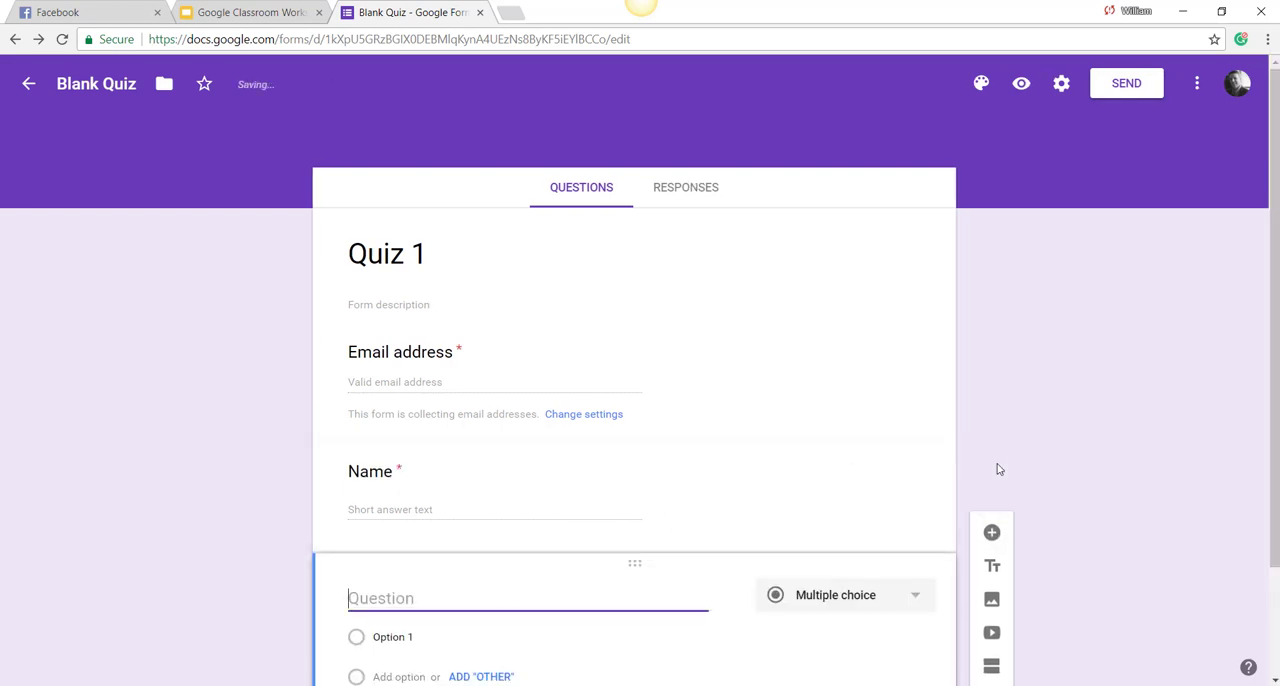
{"action": "scroll", "coordinate": [904, 617], "scroll_direction": "down", "scroll_amount": 2}
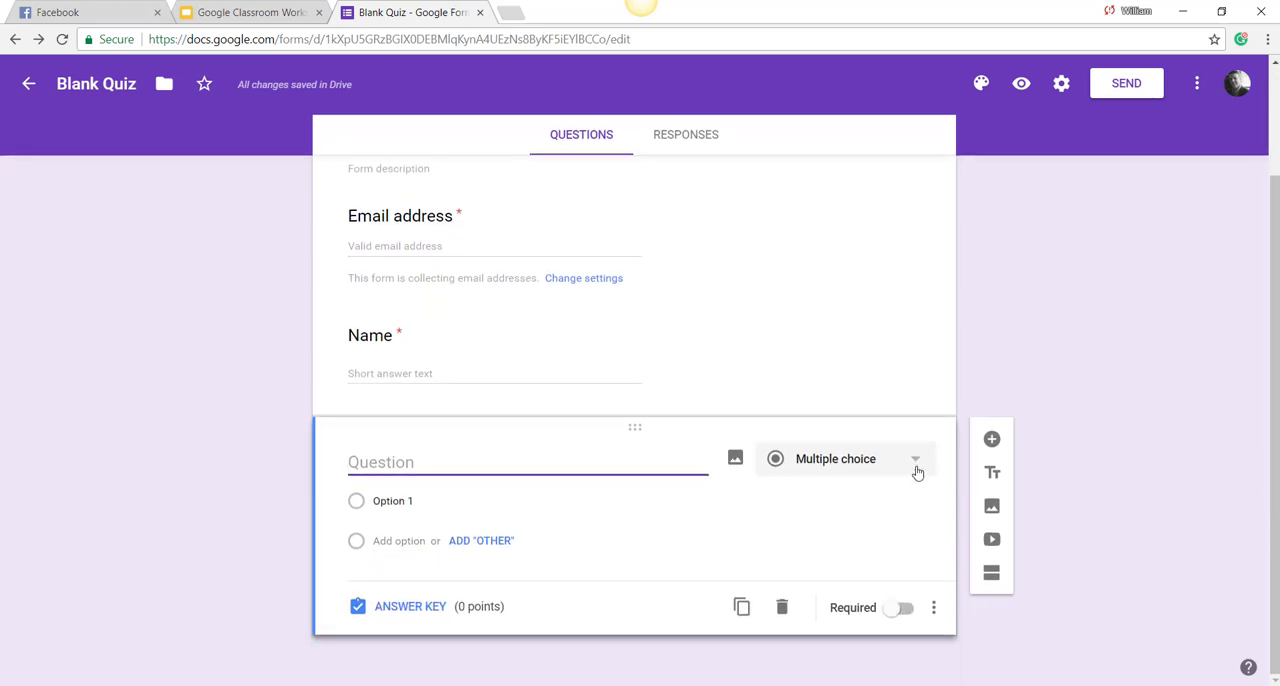
{"action": "left_click", "coordinate": [917, 471]}
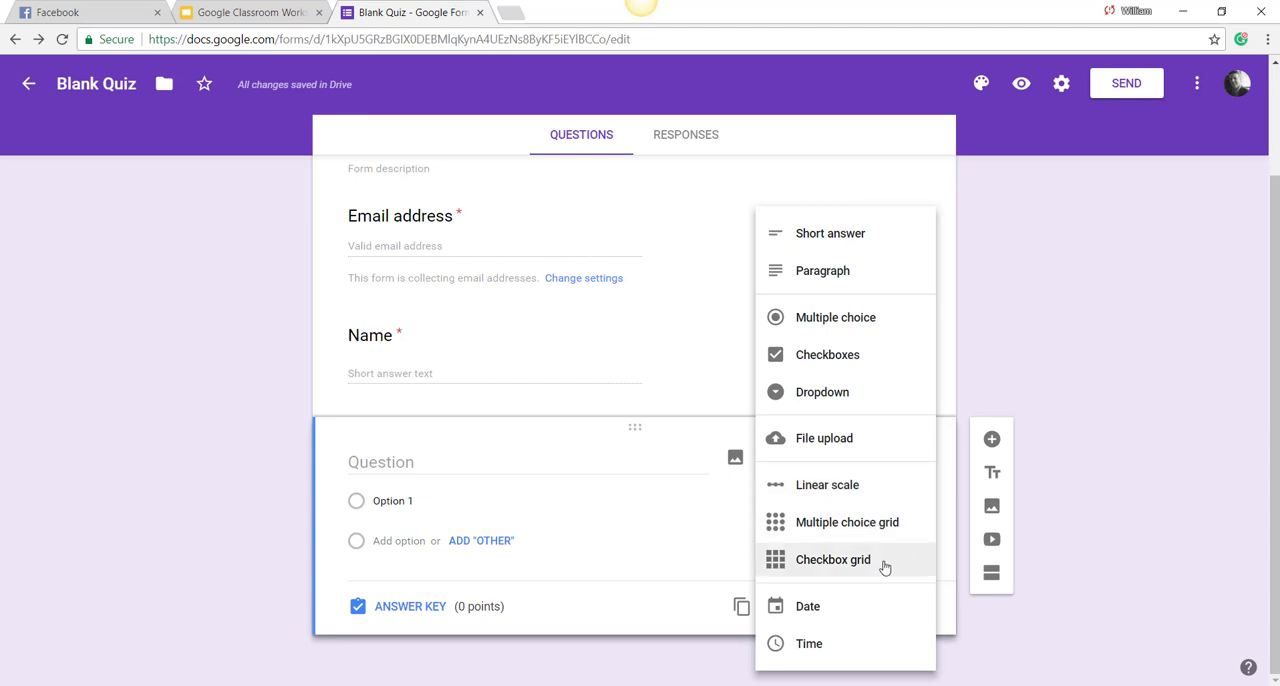
{"action": "left_click", "coordinate": [883, 249]}
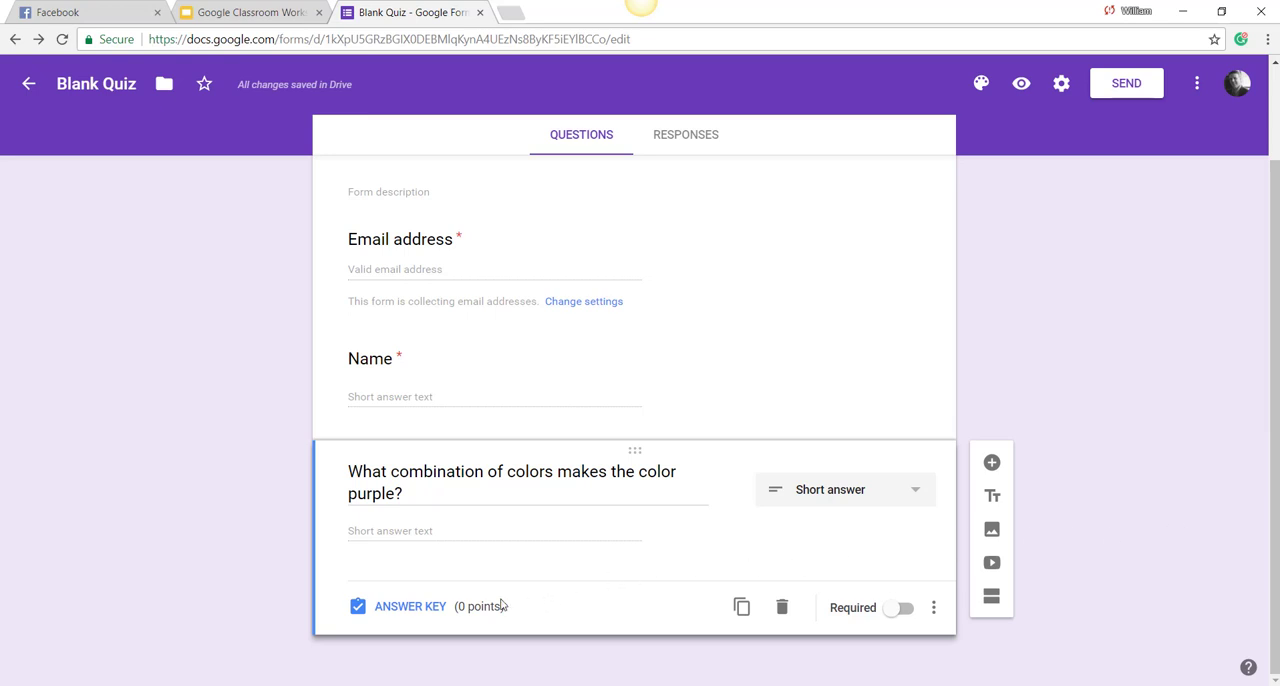
Step: Set the purple color question to 2 points in its answer key
{"action": "left_click", "coordinate": [428, 612]}
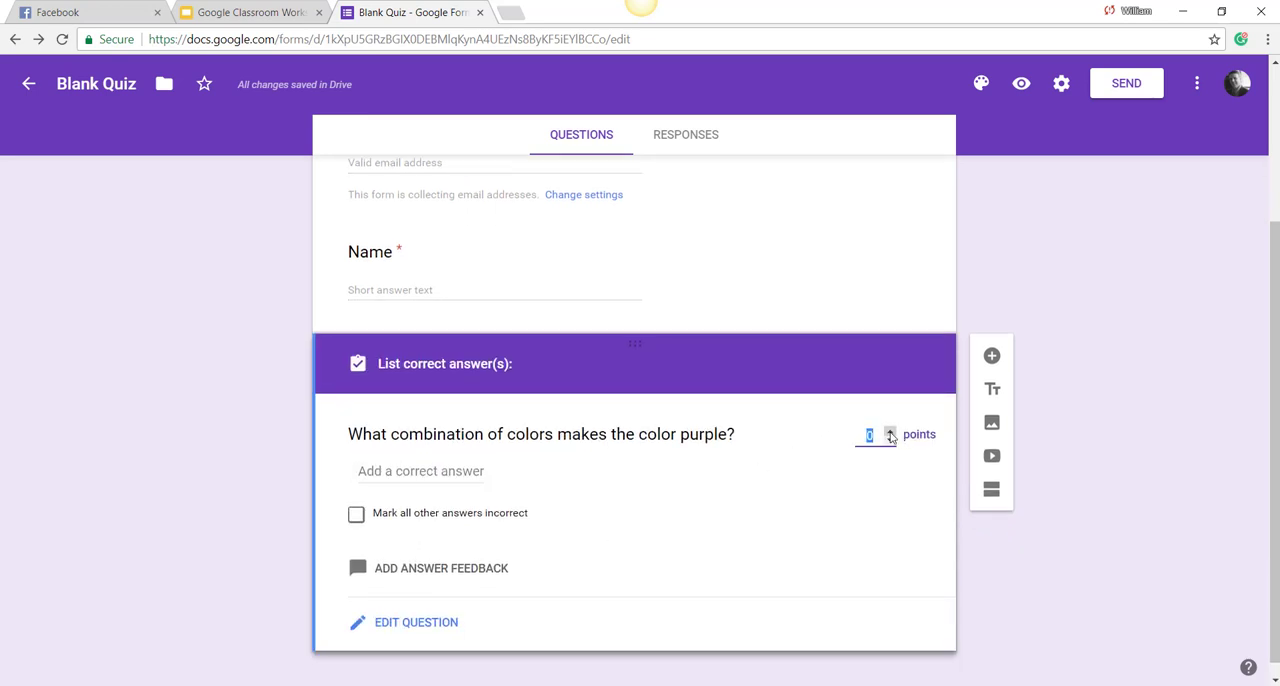
{"action": "left_click", "coordinate": [891, 435]}
{"action": "left_click", "coordinate": [891, 435]}
Step: List "red and blue", "Red and Blue", "blue and red" and "Blue and Red" as correct answers and return to the question editor
{"action": "left_click", "coordinate": [404, 471]}
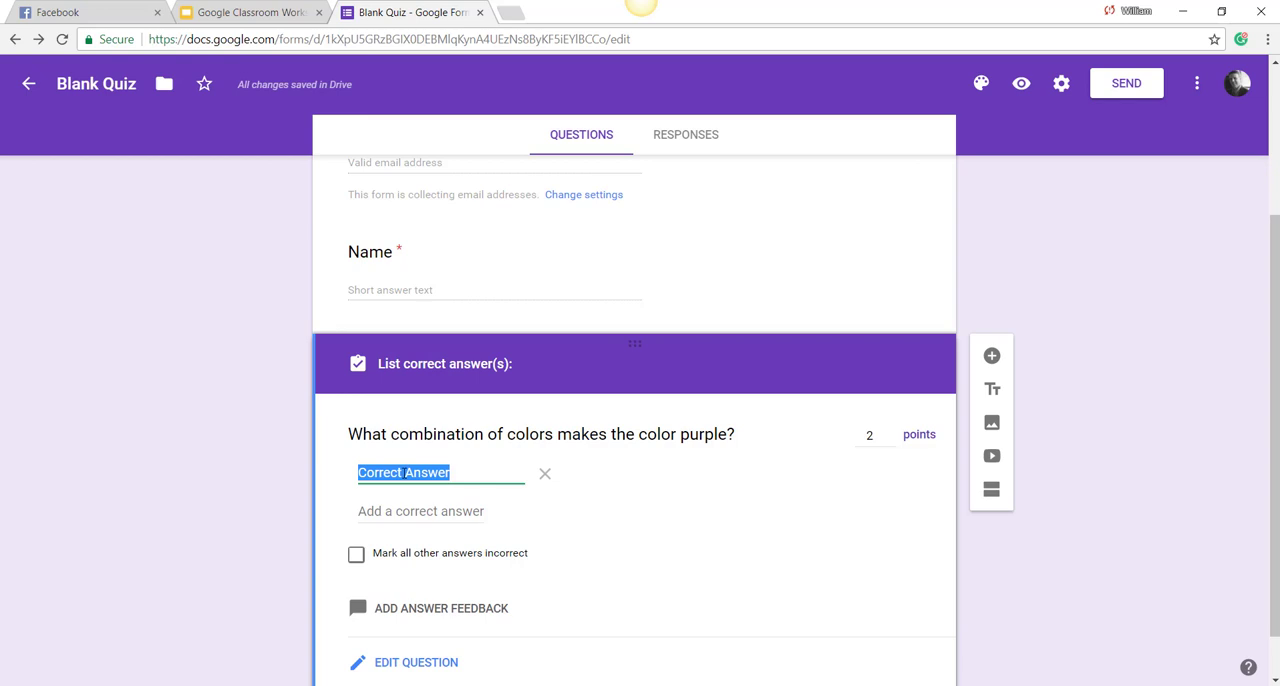
{"action": "type", "text": "red and blue"}
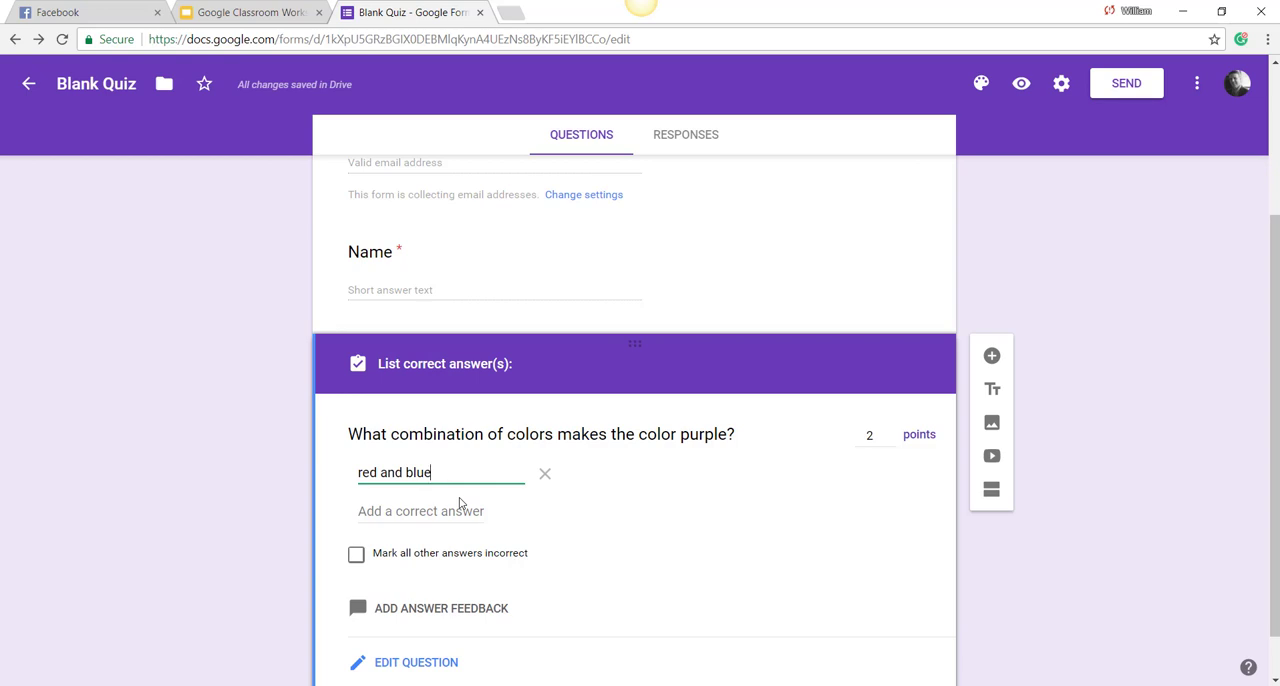
{"action": "left_click", "coordinate": [460, 503]}
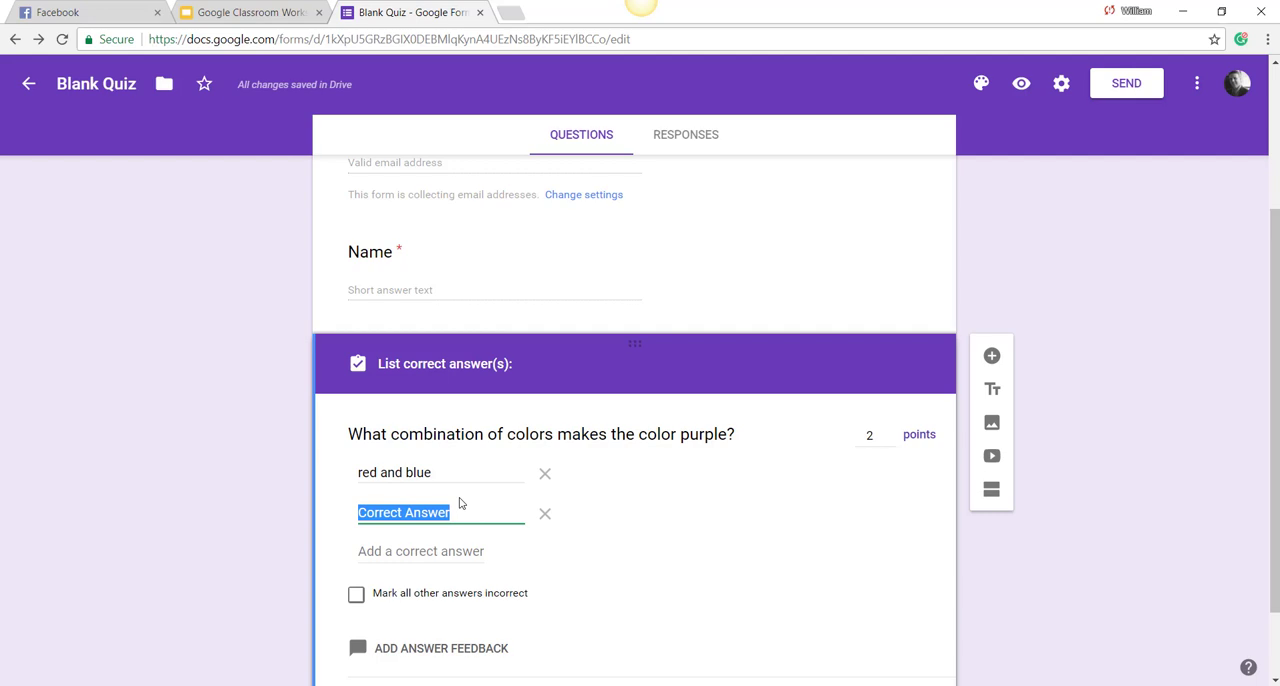
{"action": "type", "text": "Red and"}
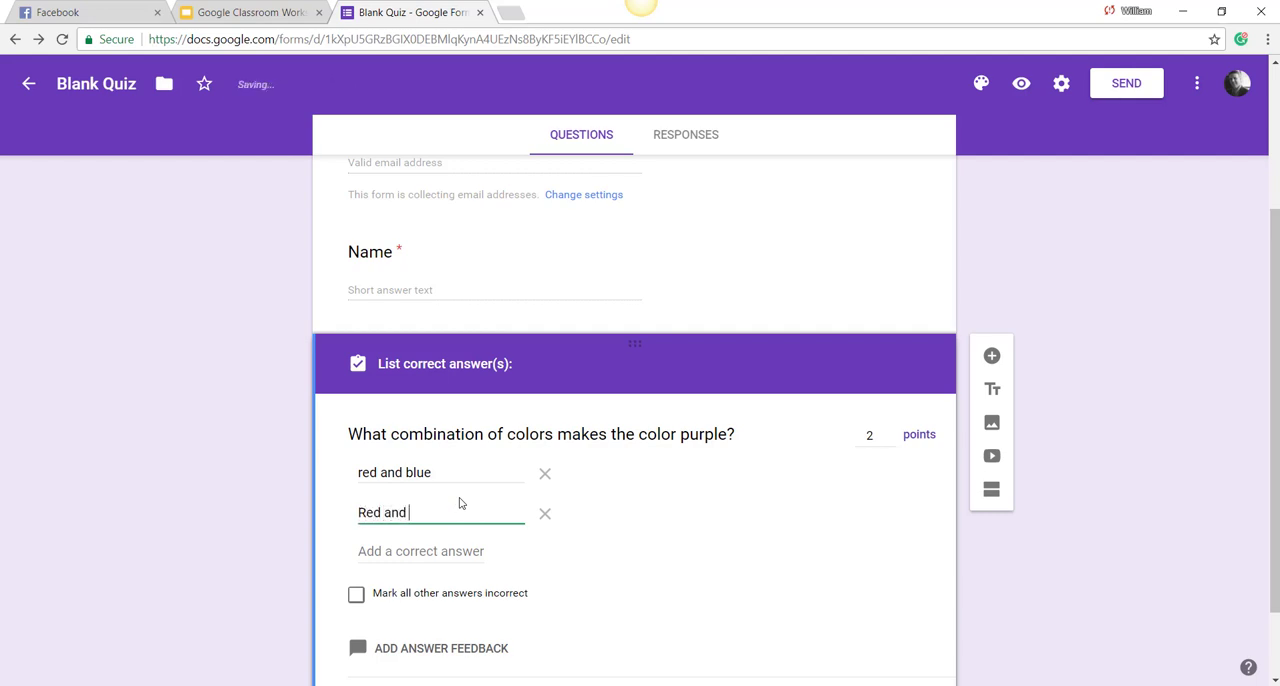
{"action": "type", "text": " Blue"}
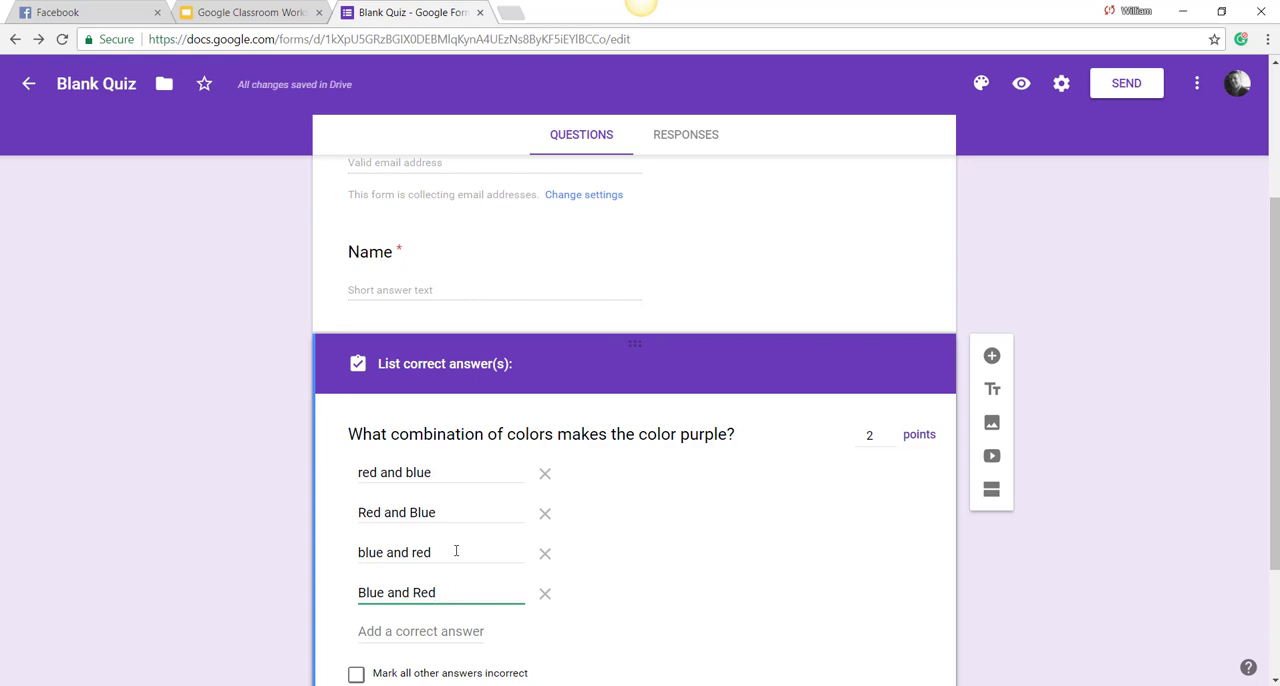
{"action": "scroll", "coordinate": [497, 575], "scroll_direction": "down", "scroll_amount": 1}
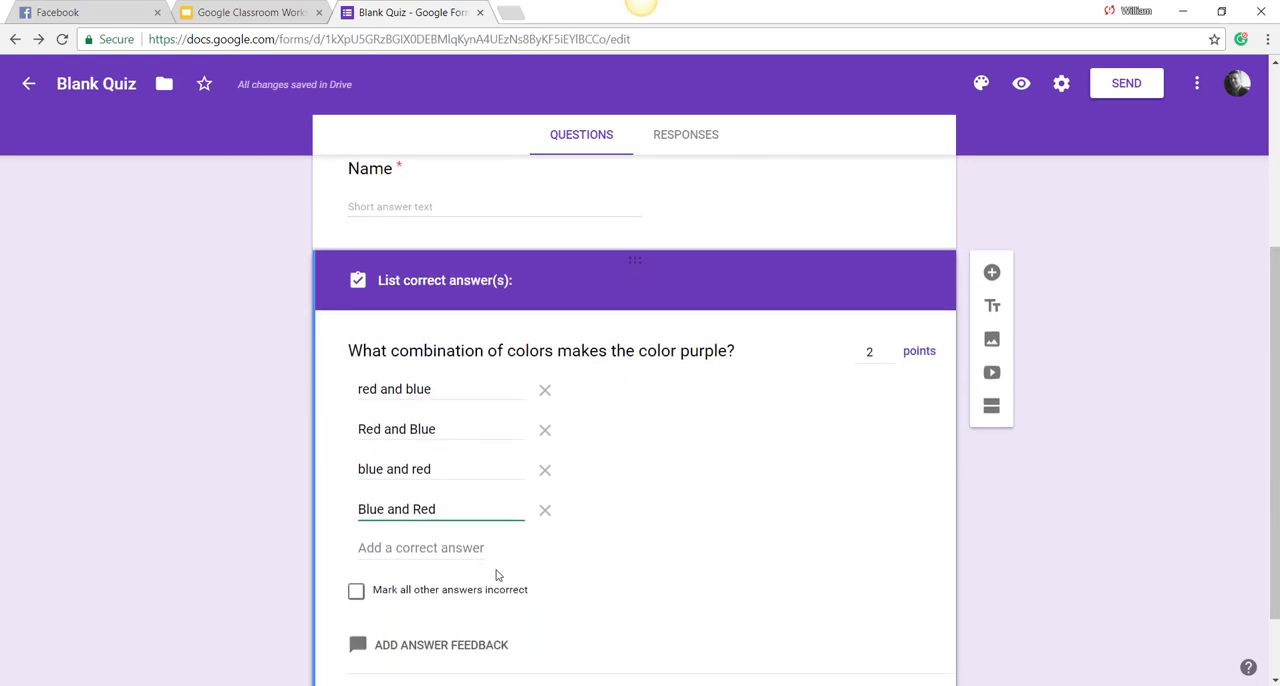
{"action": "scroll", "coordinate": [497, 575], "scroll_direction": "down", "scroll_amount": 1}
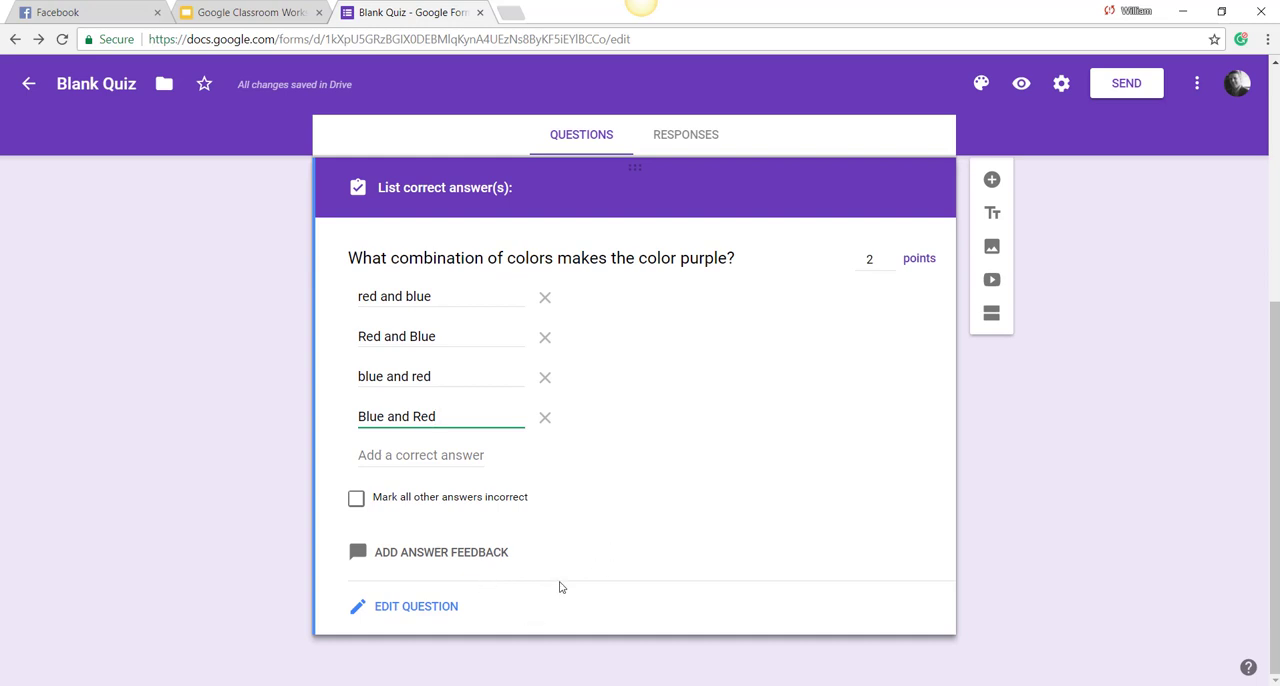
{"action": "left_click", "coordinate": [419, 613]}
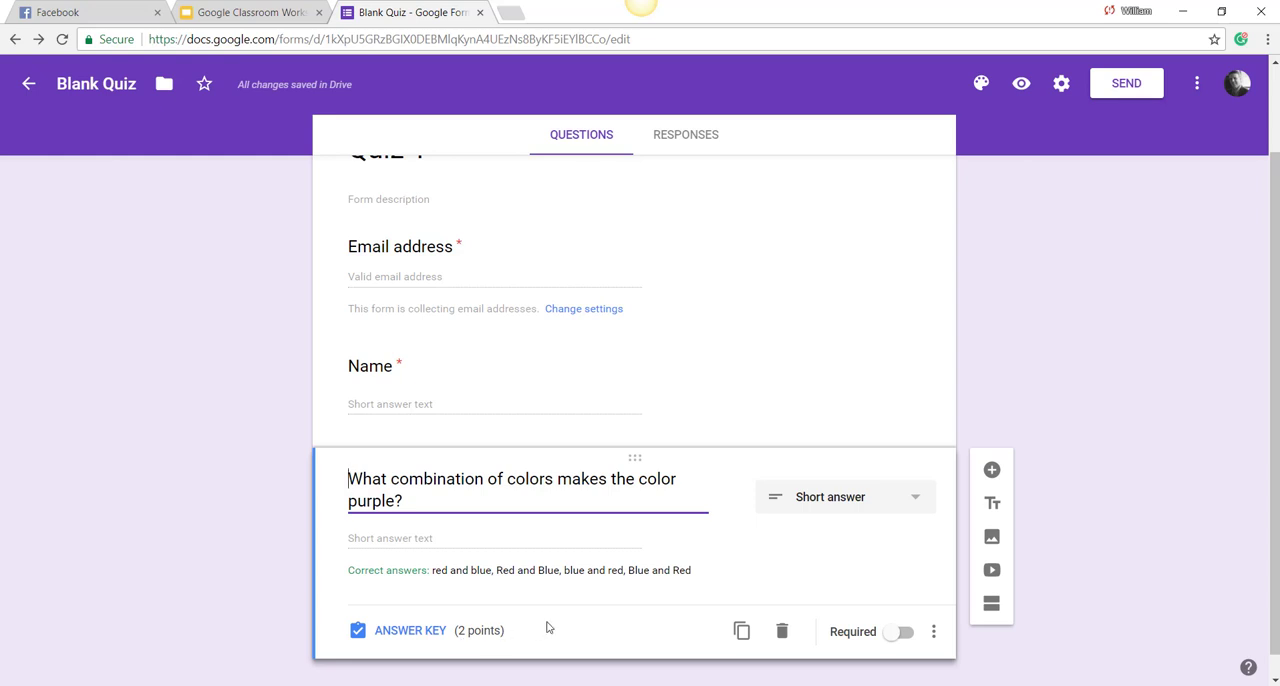
Step: Add a new multiple-choice question below the purple color combination question
{"action": "left_click", "coordinate": [992, 471]}
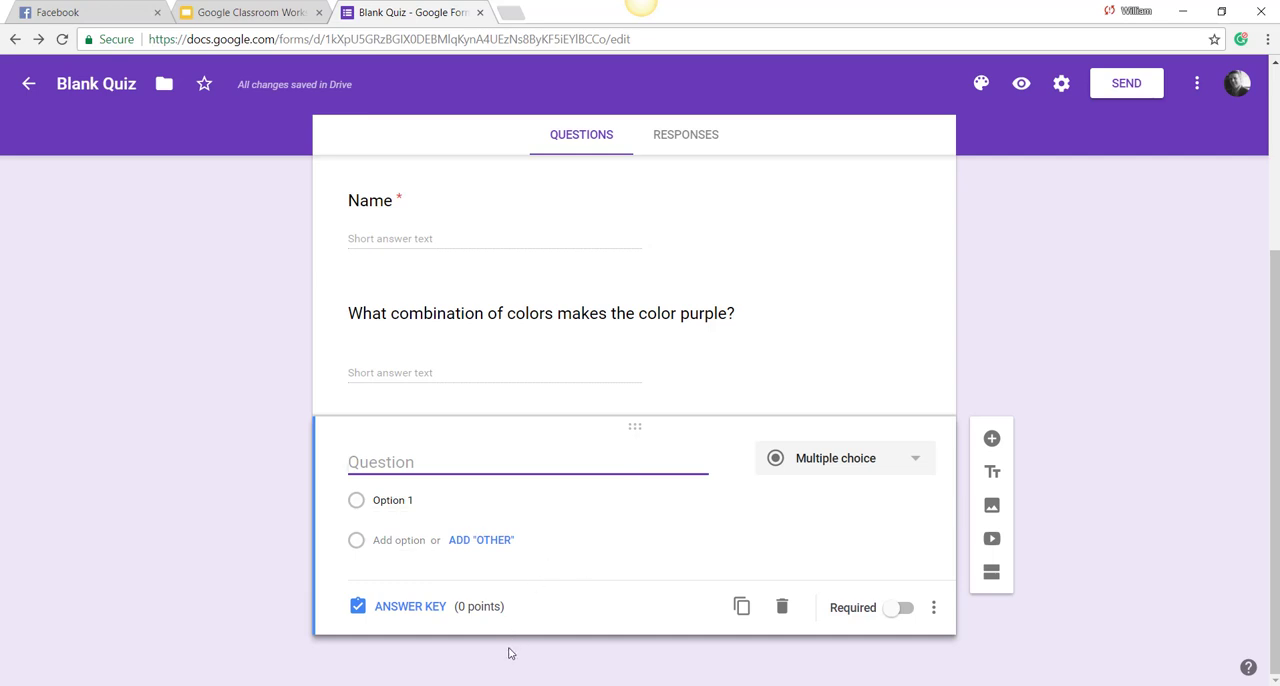
{"action": "mouse_move", "coordinate": [476, 685]}
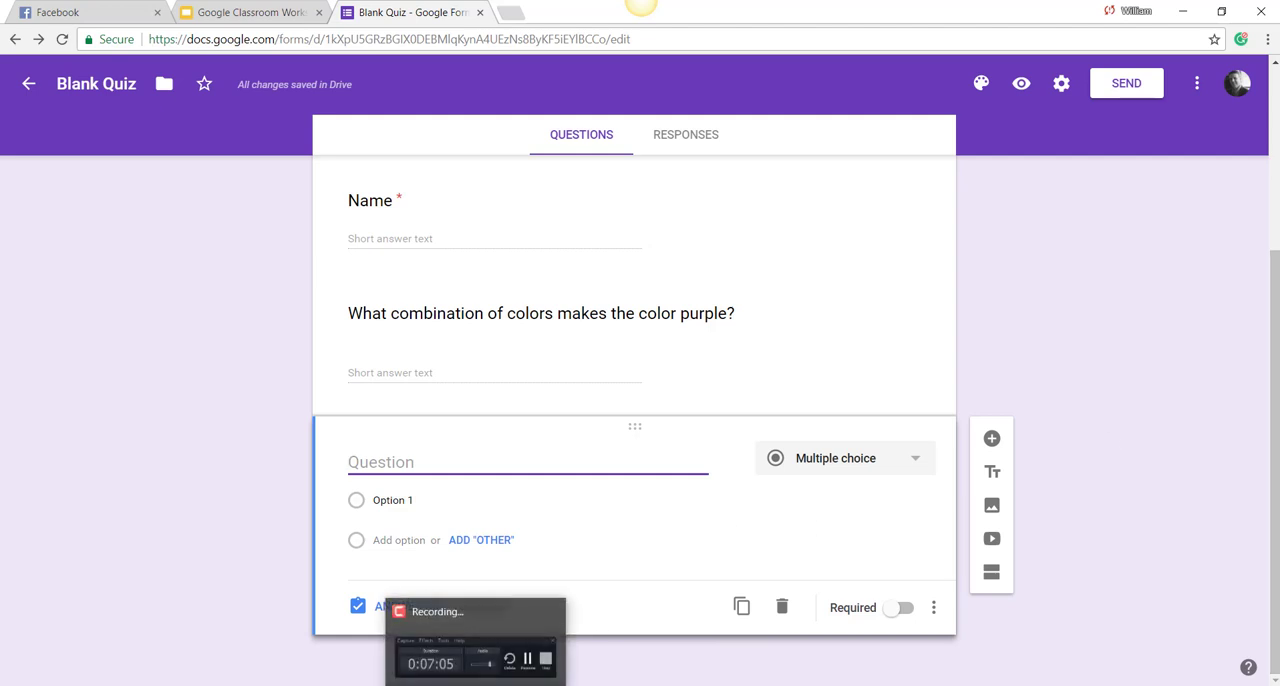
{"action": "left_click", "coordinate": [503, 632]}
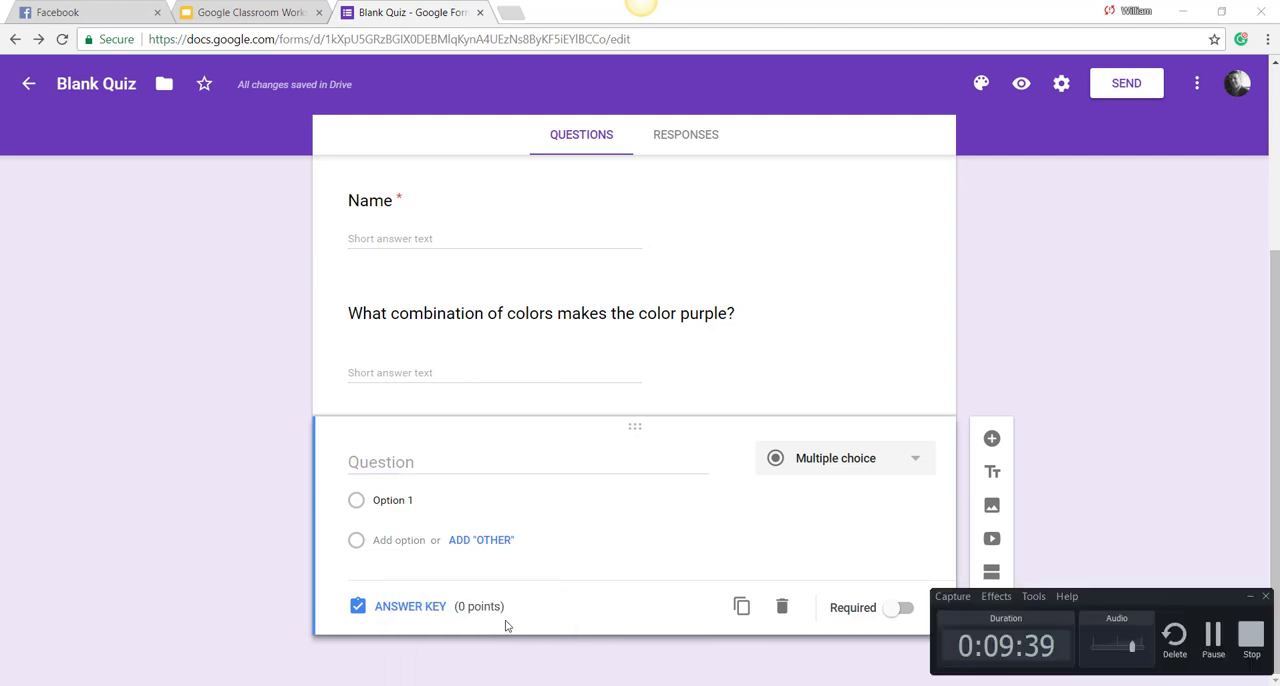
{"action": "left_click", "coordinate": [1213, 640]}
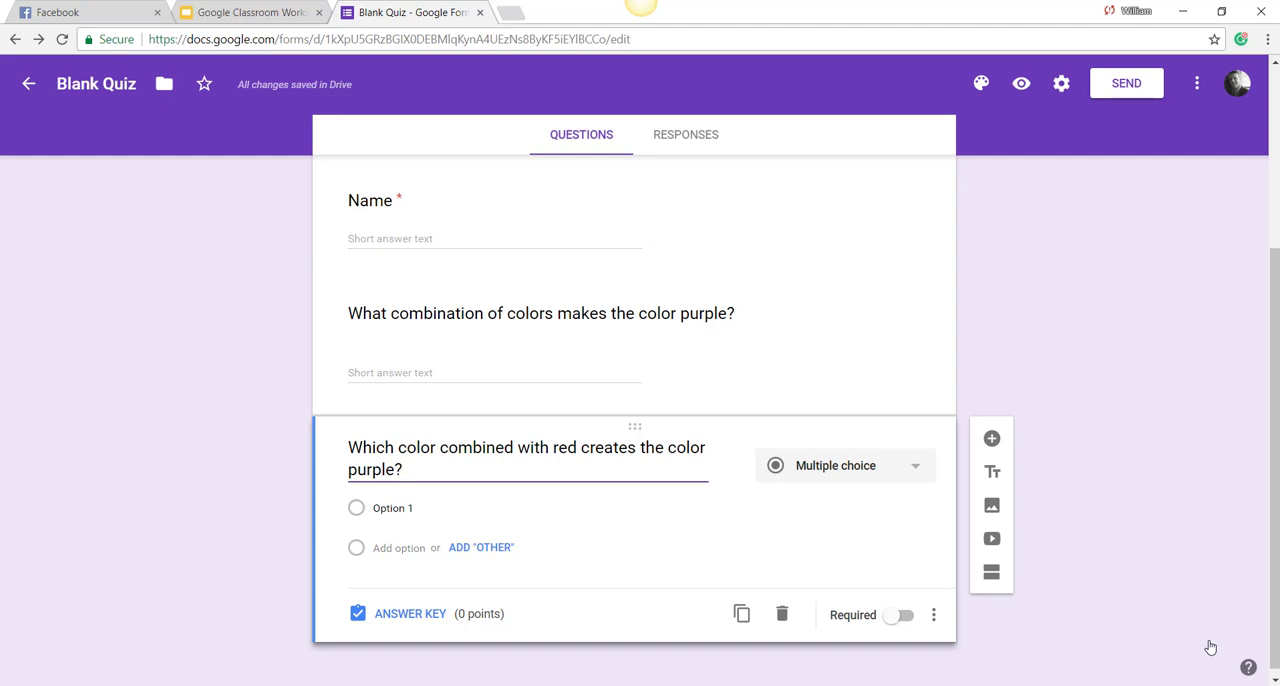
Step: Enter blue, orange, green and yellow as the four answer options of the "Which color combined with red creates the color purple?" question
{"action": "left_click", "coordinate": [401, 506]}
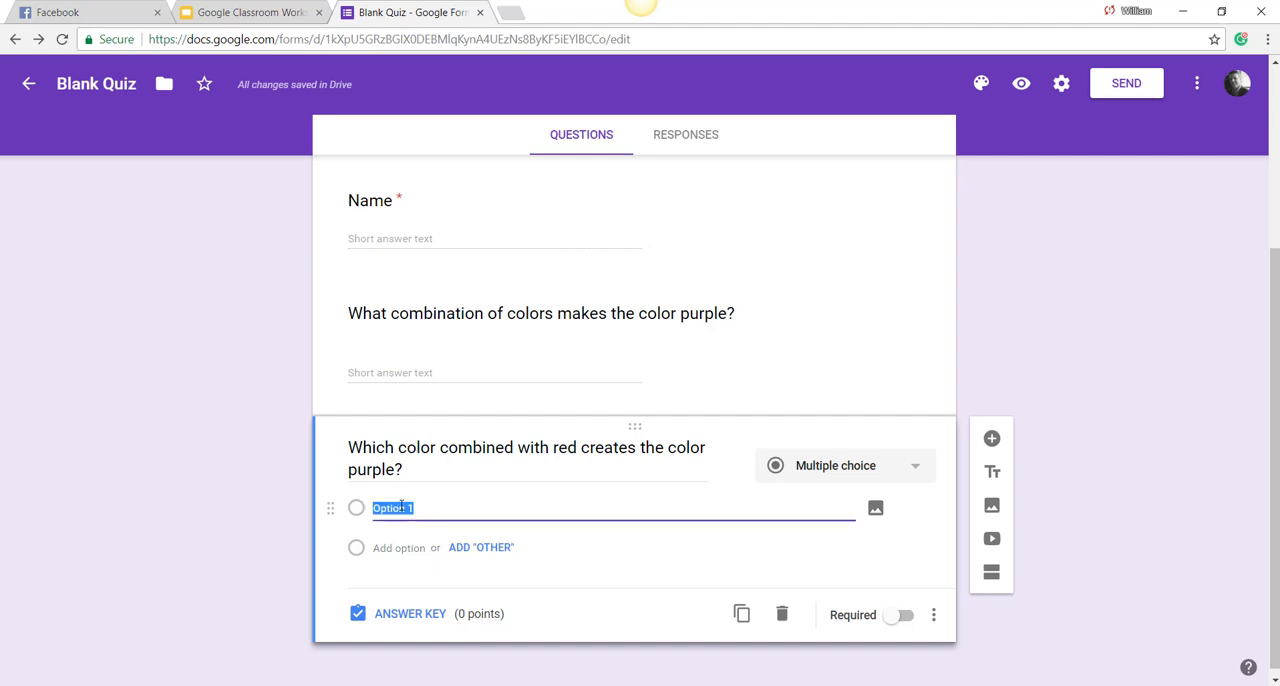
{"action": "type", "text": "blue"}
{"action": "key", "text": "Return"}
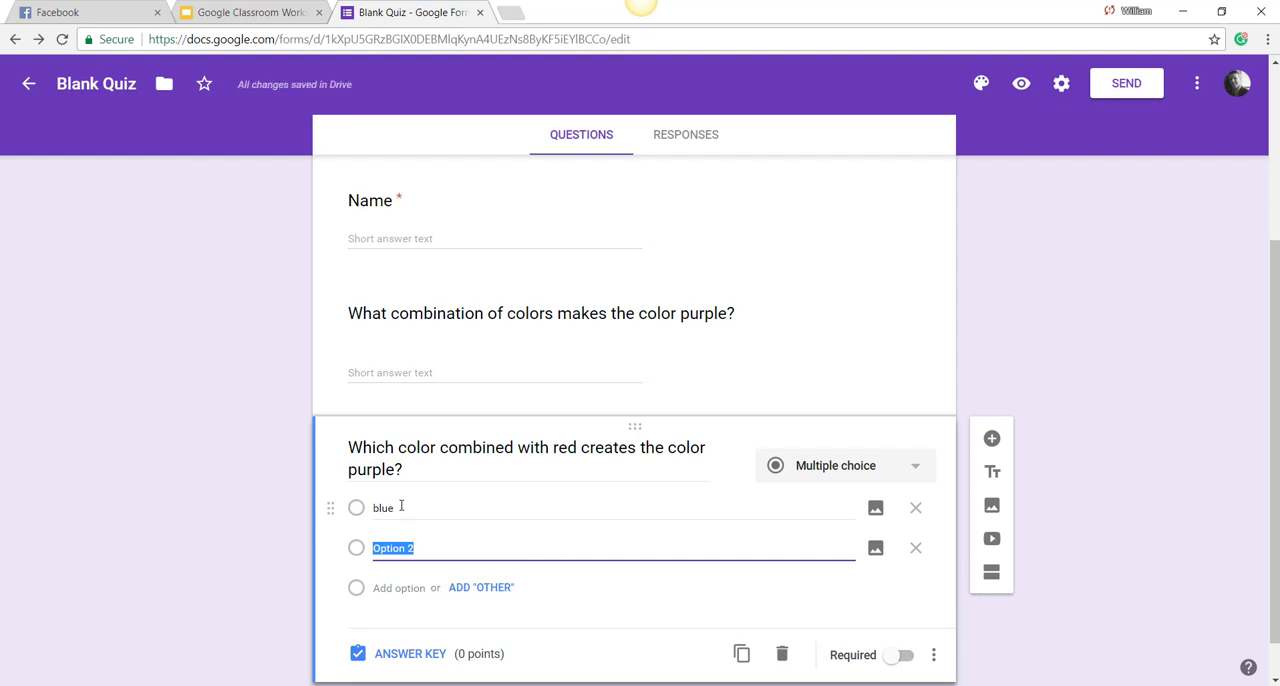
{"action": "type", "text": "orange"}
{"action": "key", "text": "Return"}
{"action": "type", "text": "green"}
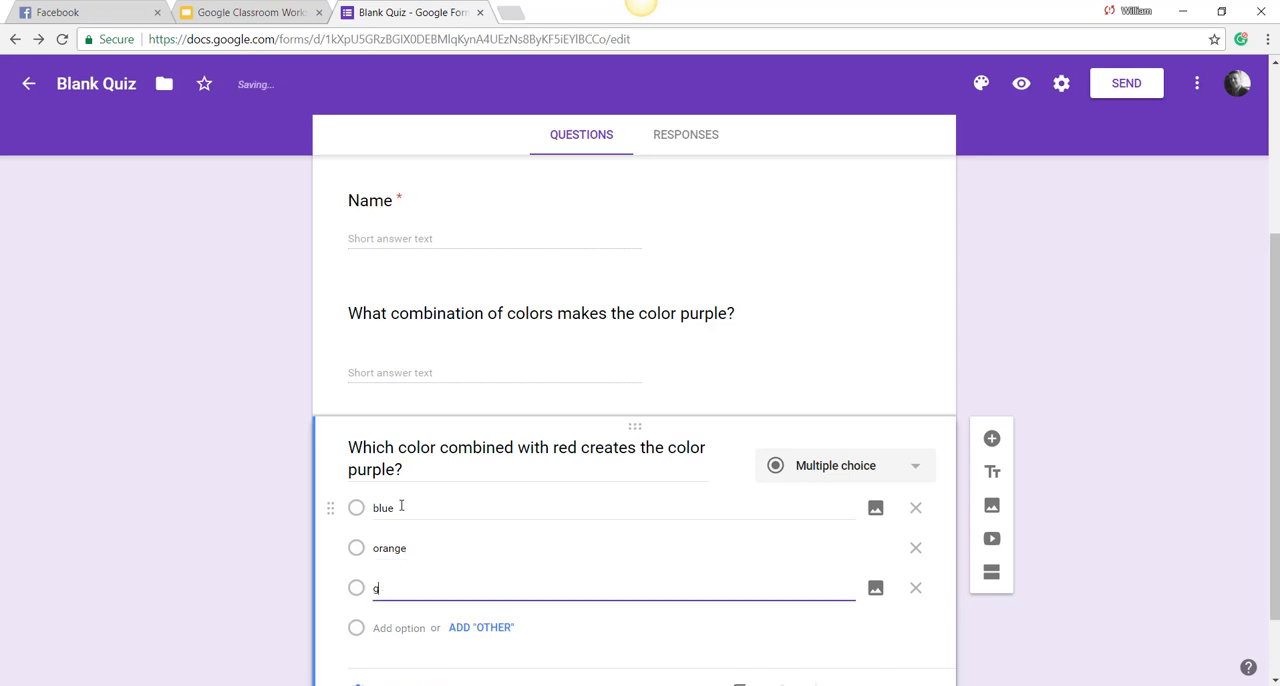
{"action": "key", "text": "Return"}
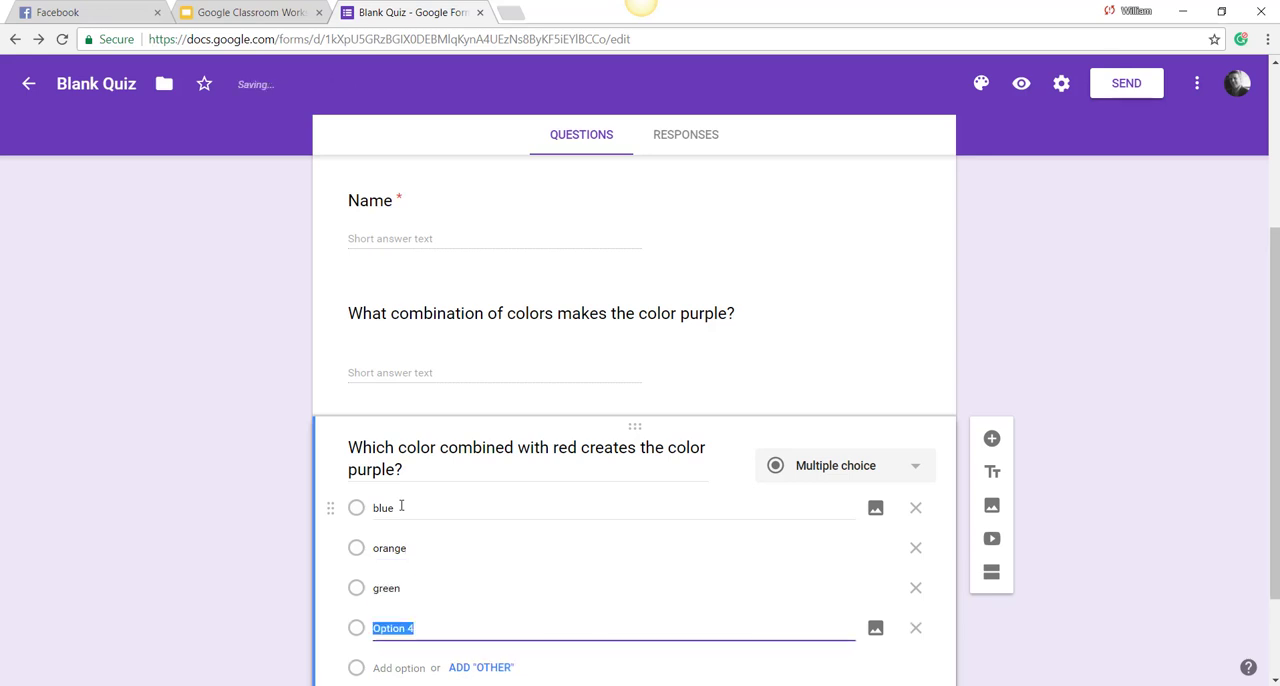
{"action": "type", "text": "yellow"}
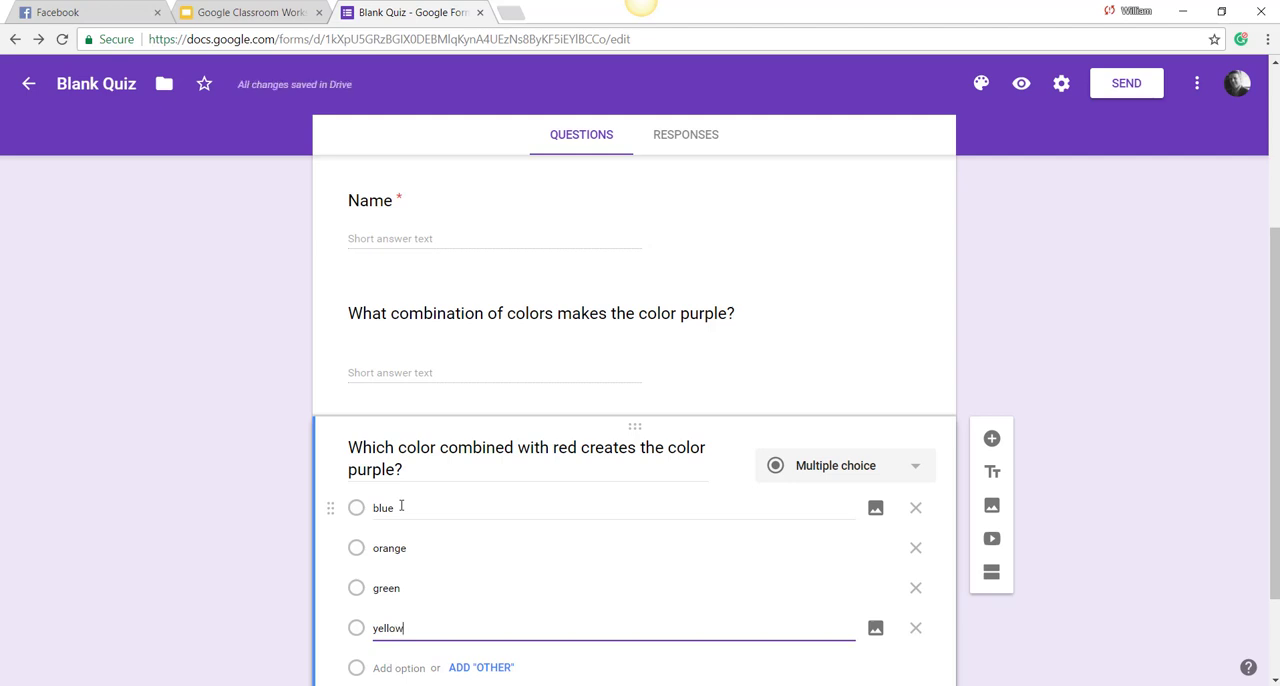
Step: In the multiple-choice question's answer key, set 1 point and mark orange as correct, and return to the question editor
{"action": "scroll", "coordinate": [401, 507], "scroll_direction": "down", "scroll_amount": 1}
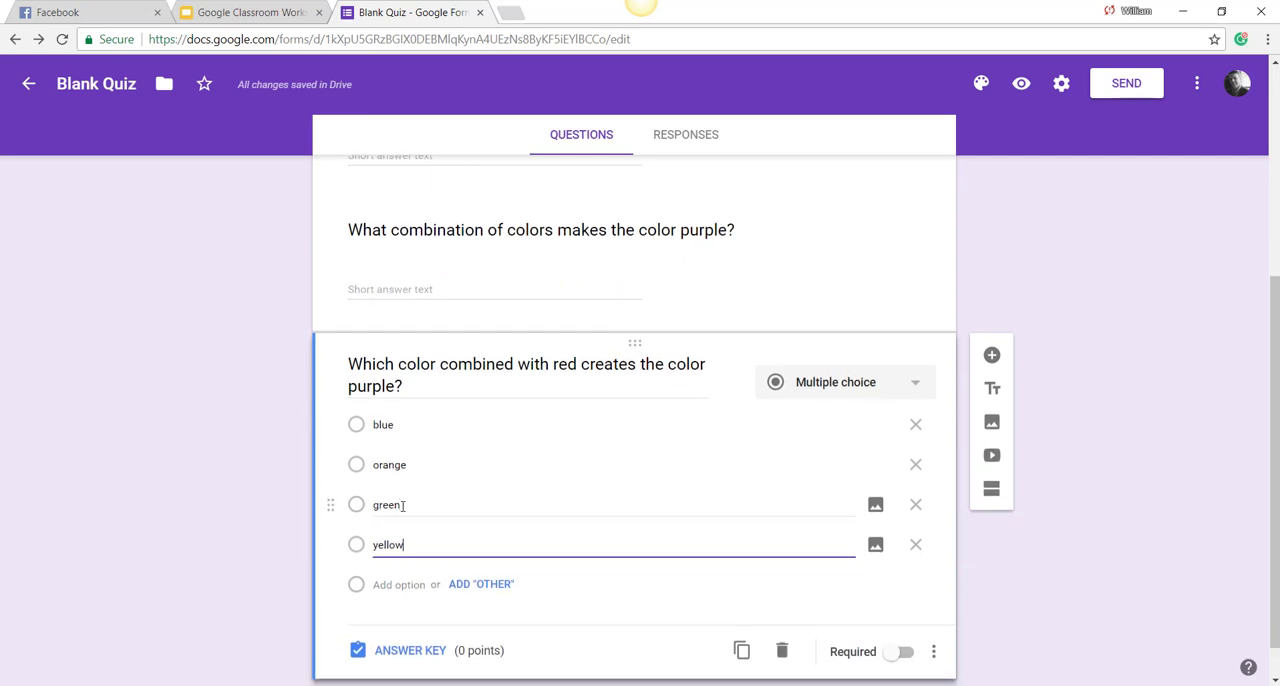
{"action": "left_click", "coordinate": [410, 651]}
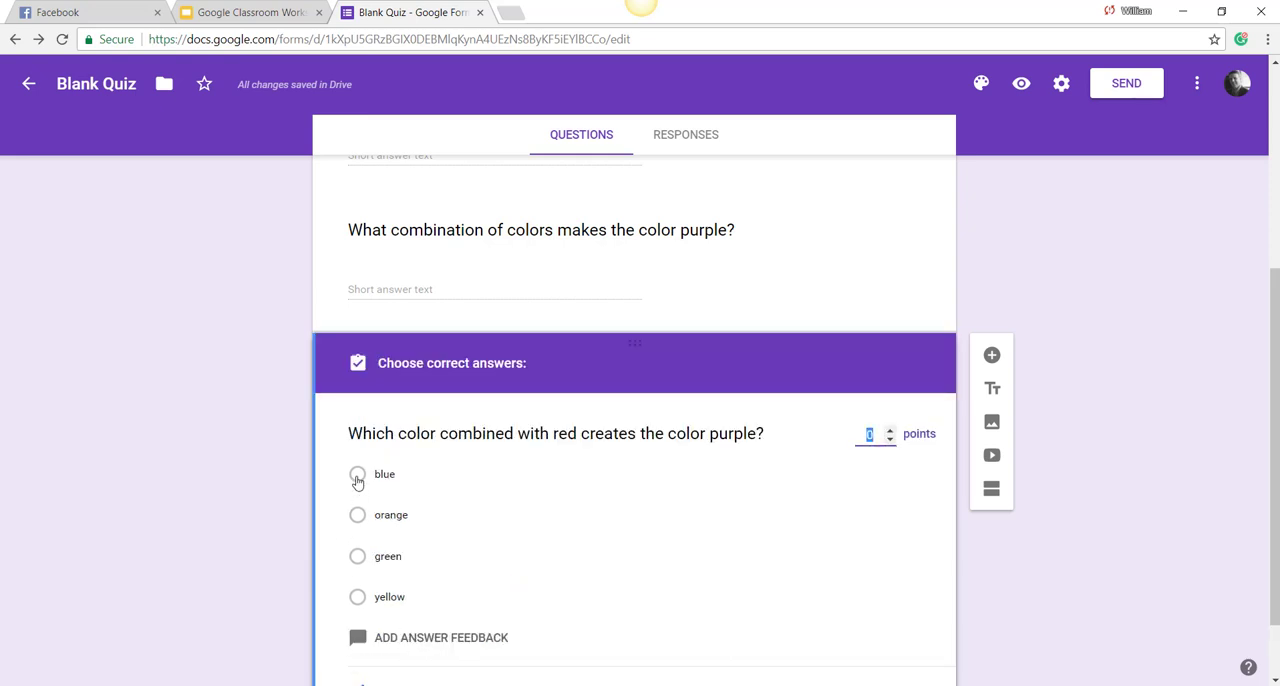
{"action": "left_click", "coordinate": [890, 429]}
{"action": "left_click", "coordinate": [358, 516]}
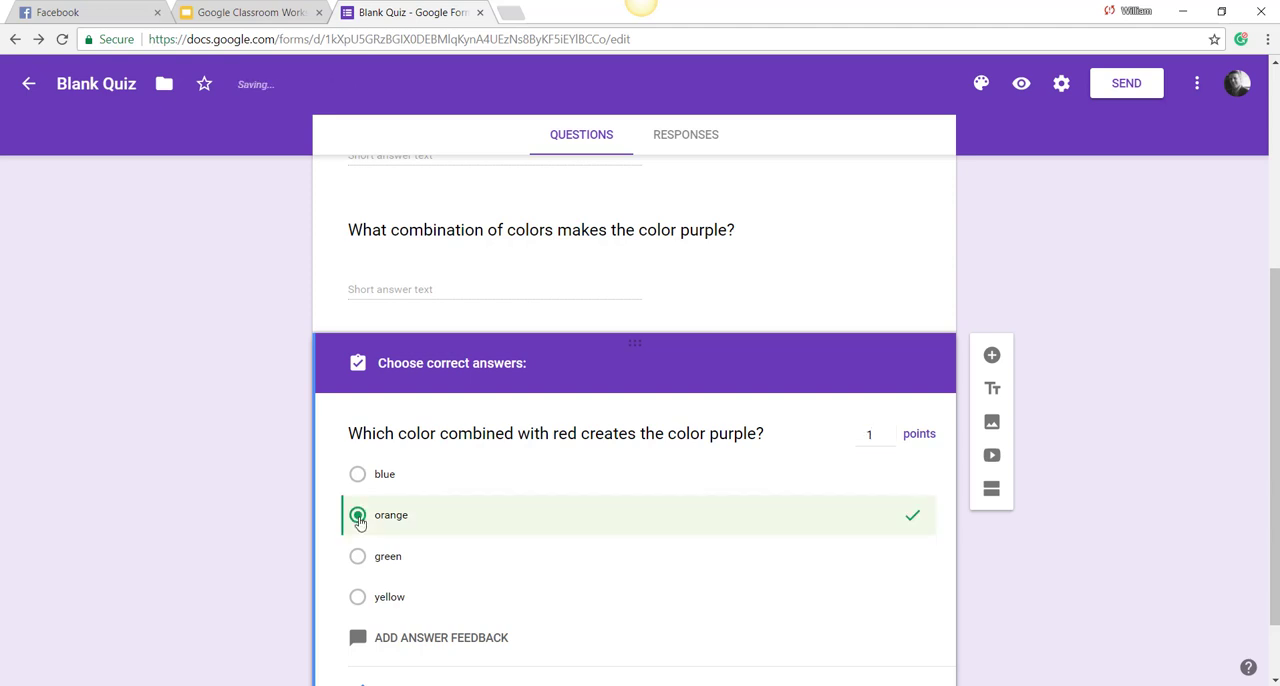
{"action": "scroll", "coordinate": [435, 515], "scroll_direction": "down", "scroll_amount": 1}
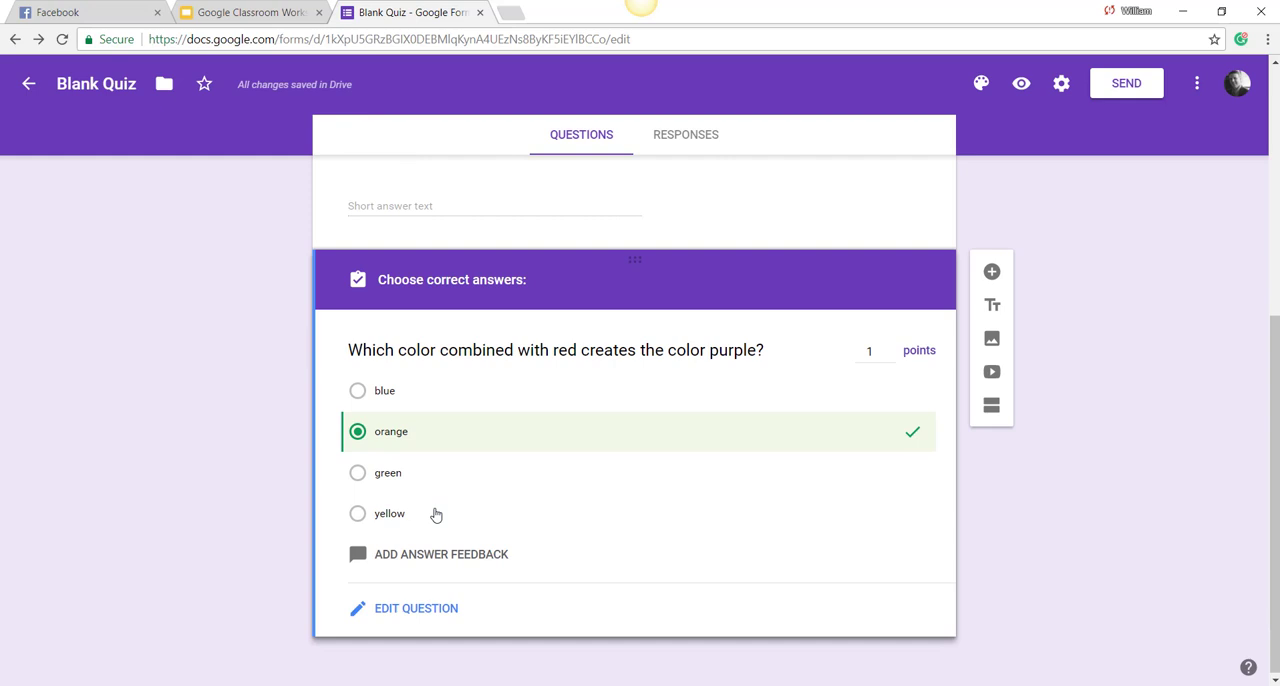
{"action": "left_click", "coordinate": [437, 610]}
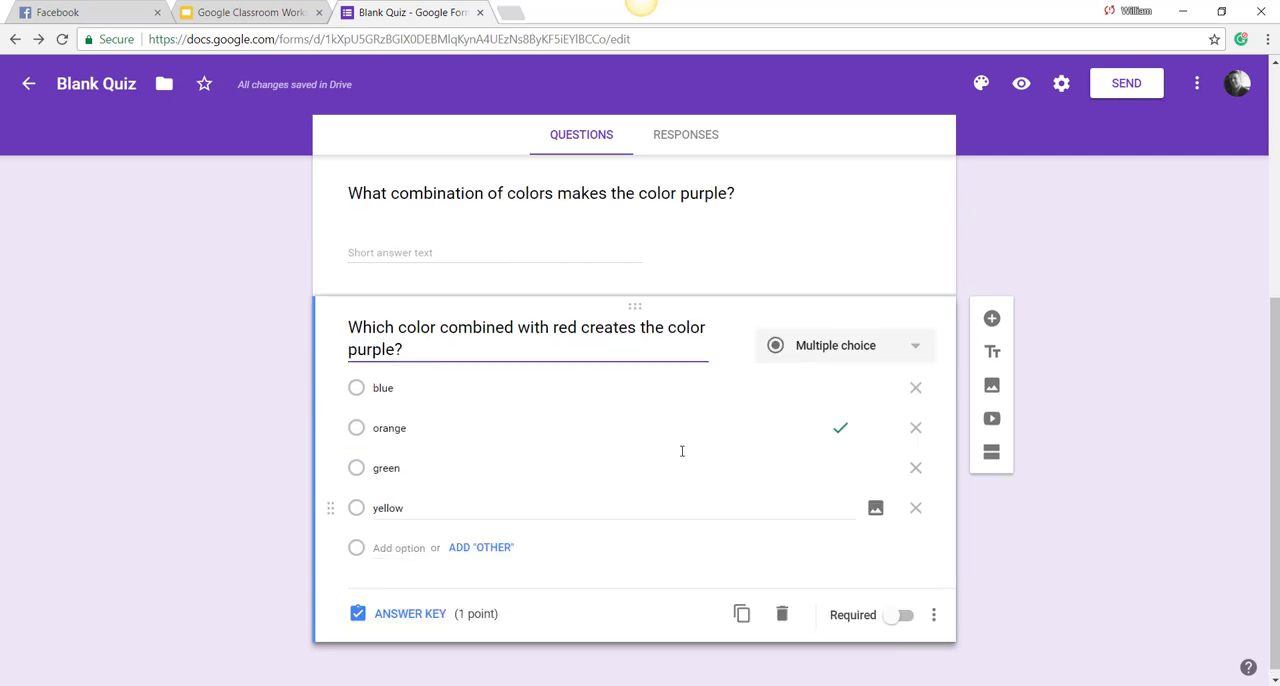
Step: Add a dropdown question below the multiple-choice one reading "Definition: a person who has defeated or surpassed all rivals"
{"action": "left_click", "coordinate": [992, 319]}
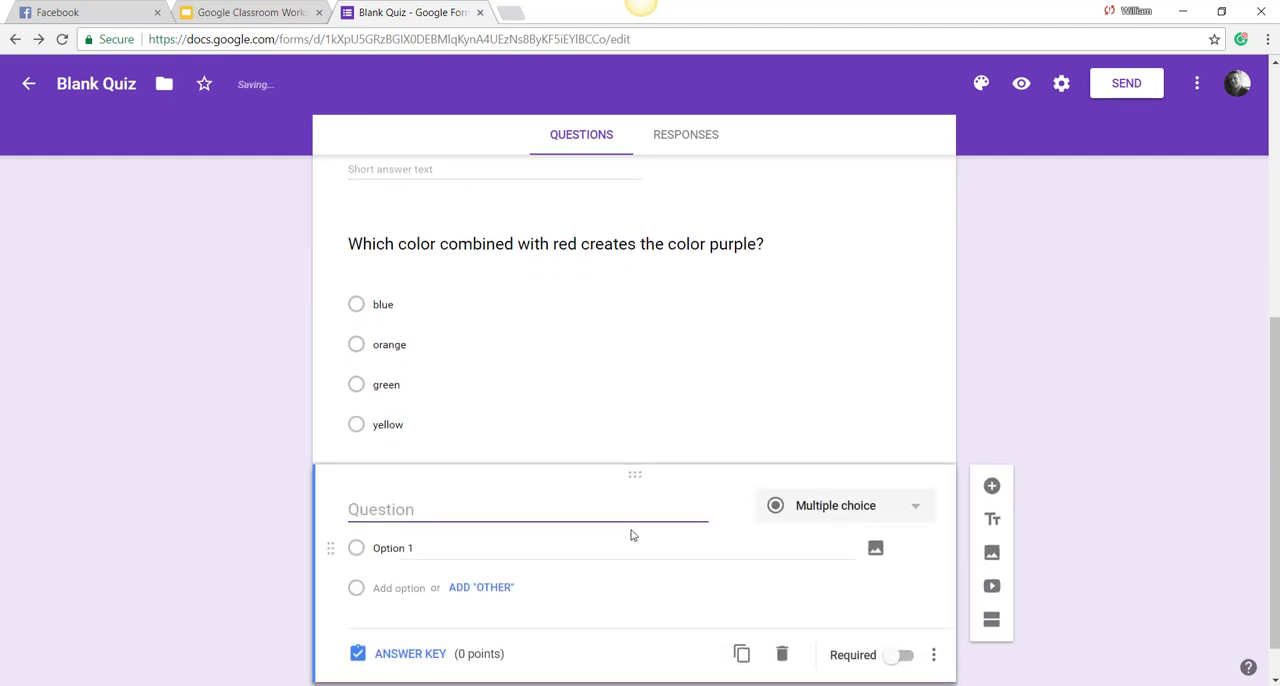
{"action": "left_click", "coordinate": [905, 472]}
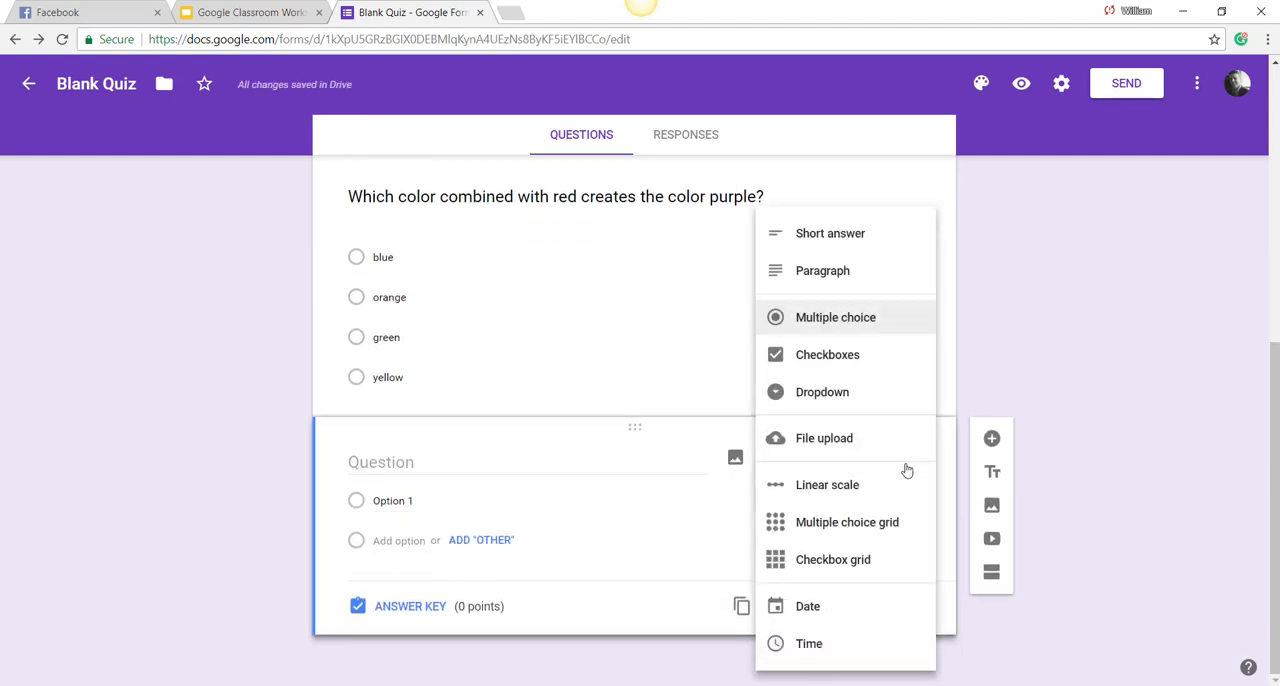
{"action": "left_click", "coordinate": [842, 394]}
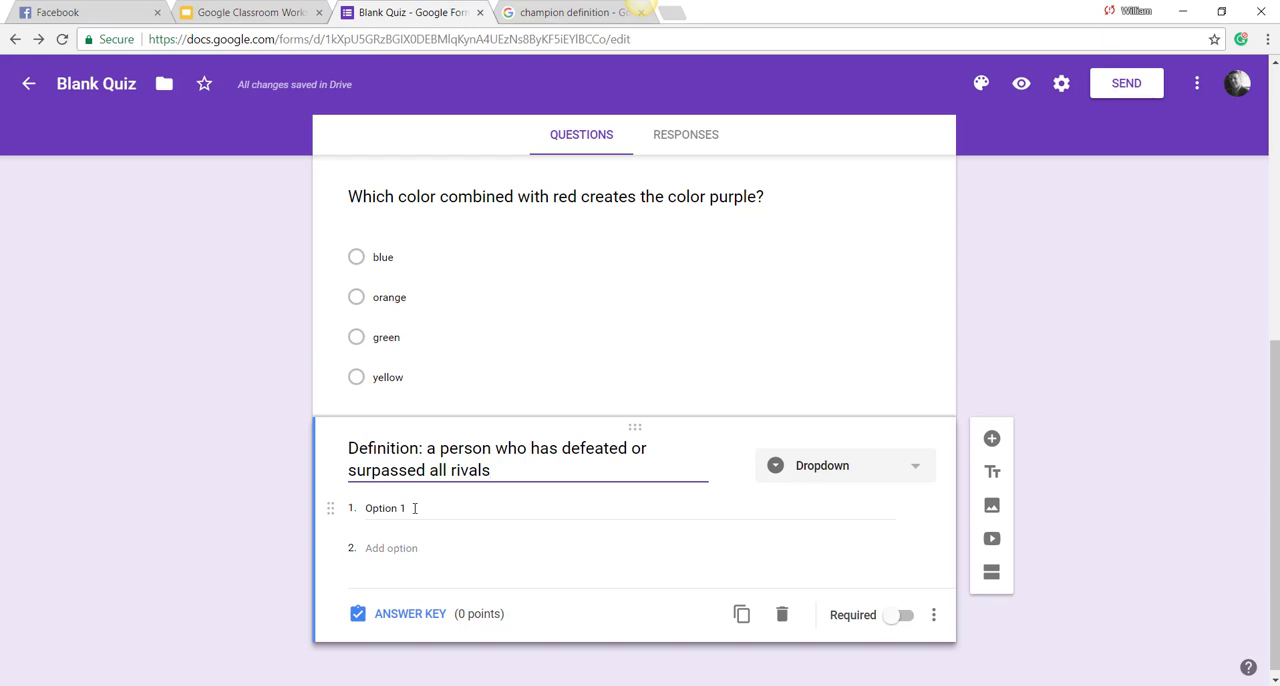
Step: Enter loser, champion, vanquished, coward, politician, artist and magician as the dropdown question's options
{"action": "left_click", "coordinate": [415, 508]}
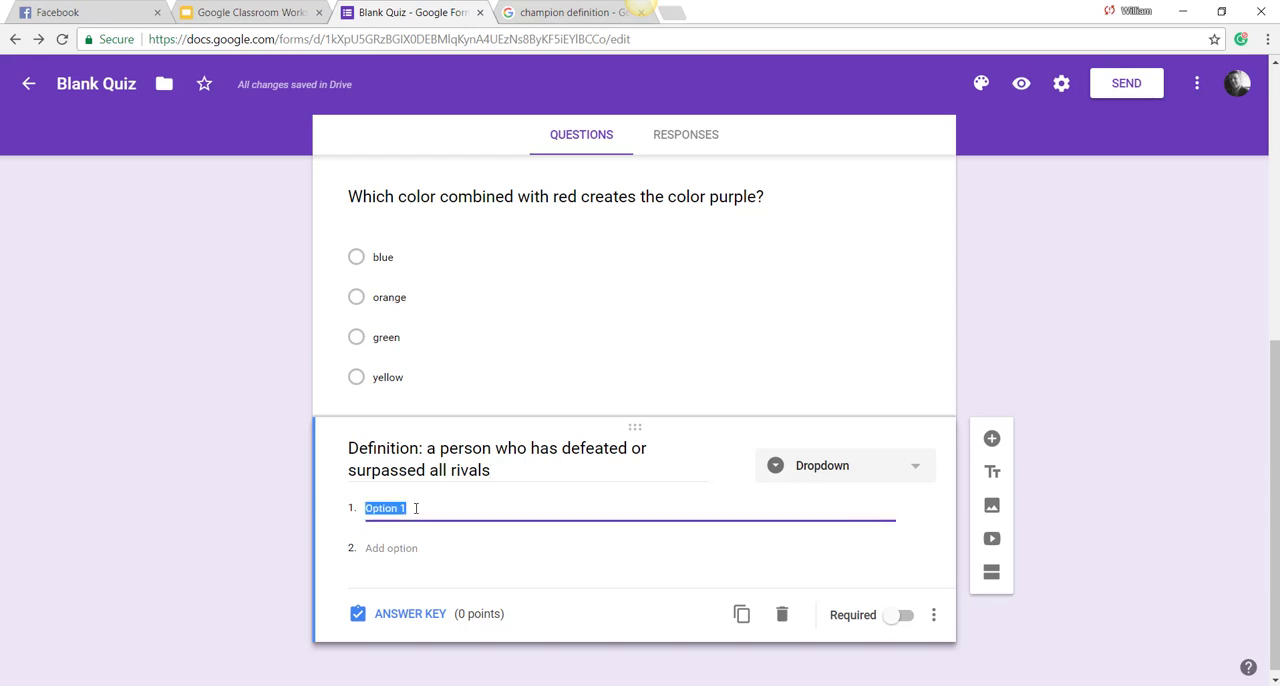
{"action": "type", "text": "loser"}
{"action": "key", "text": "Return"}
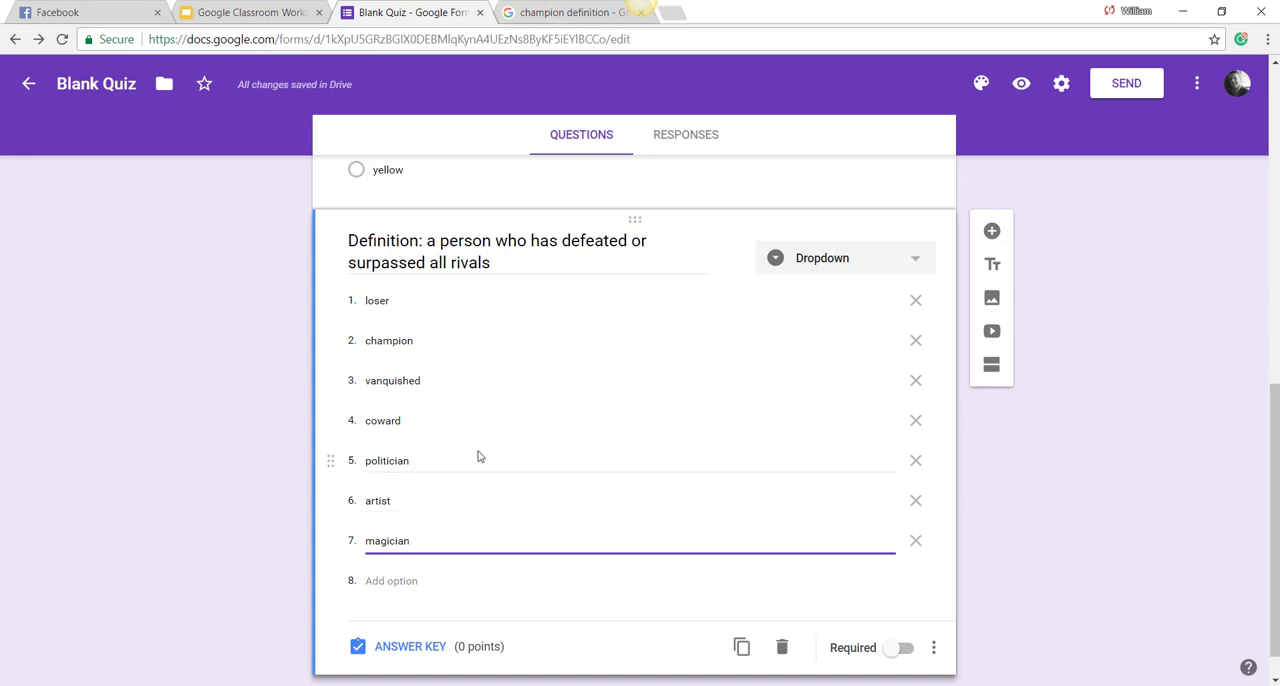
Step: In the dropdown question's answer key, set 1 point and mark champion as correct, and return to the question editor
{"action": "left_click", "coordinate": [410, 647]}
{"action": "left_click", "coordinate": [889, 307]}
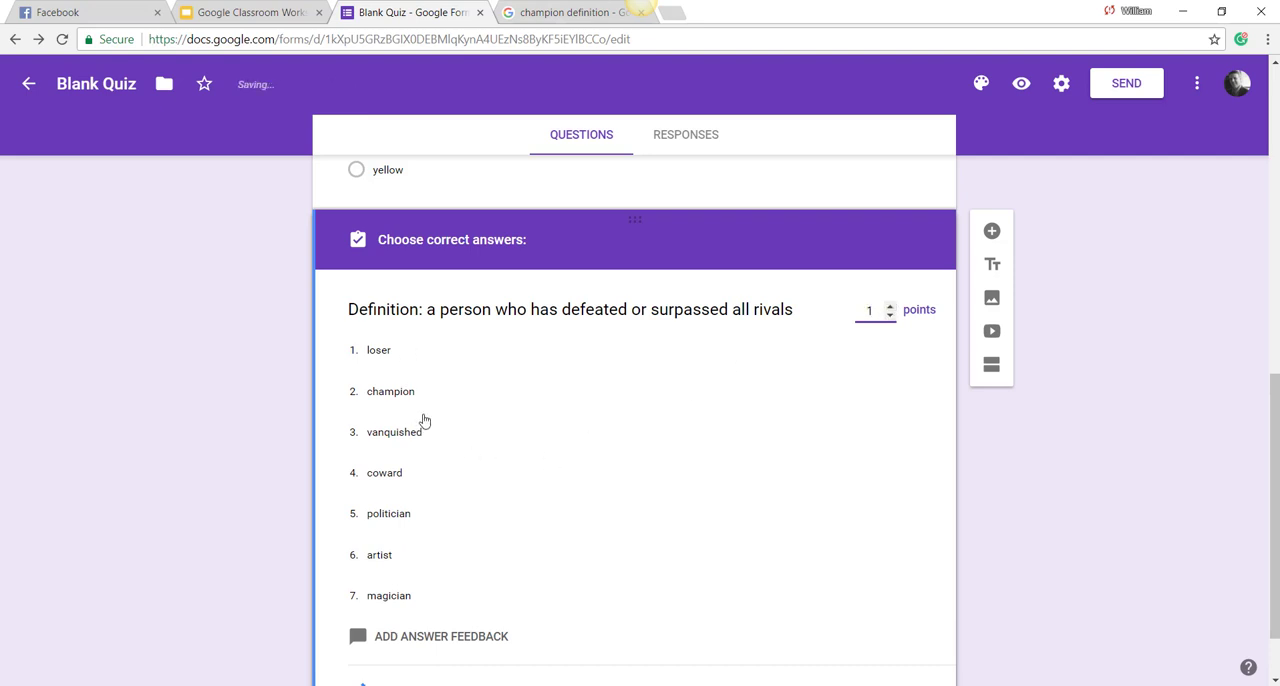
{"action": "scroll", "coordinate": [424, 420], "scroll_direction": "down", "scroll_amount": 1}
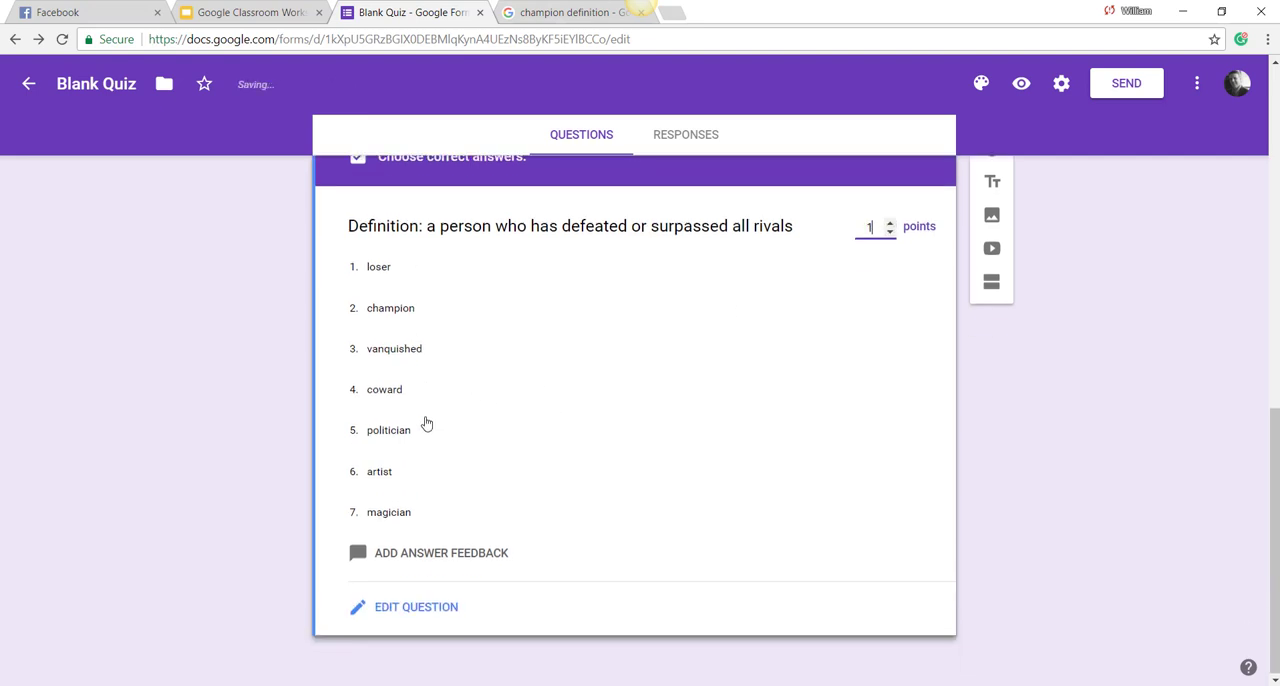
{"action": "left_click", "coordinate": [398, 316]}
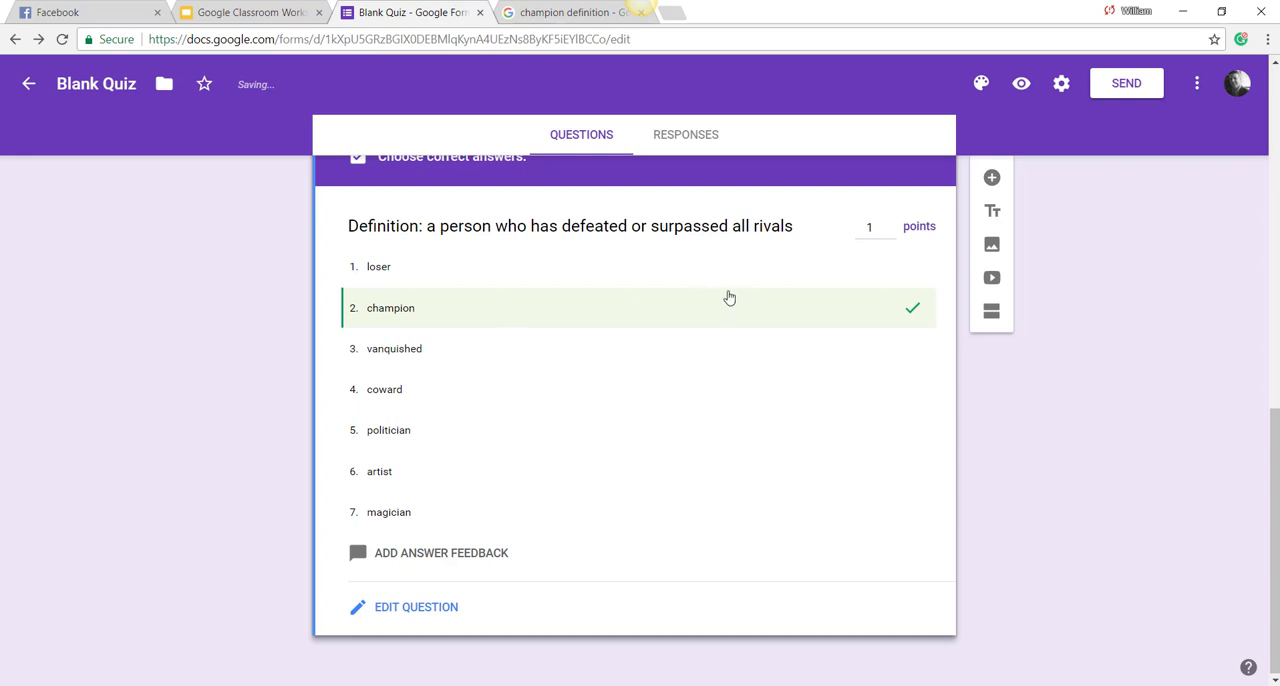
{"action": "left_click", "coordinate": [410, 607]}
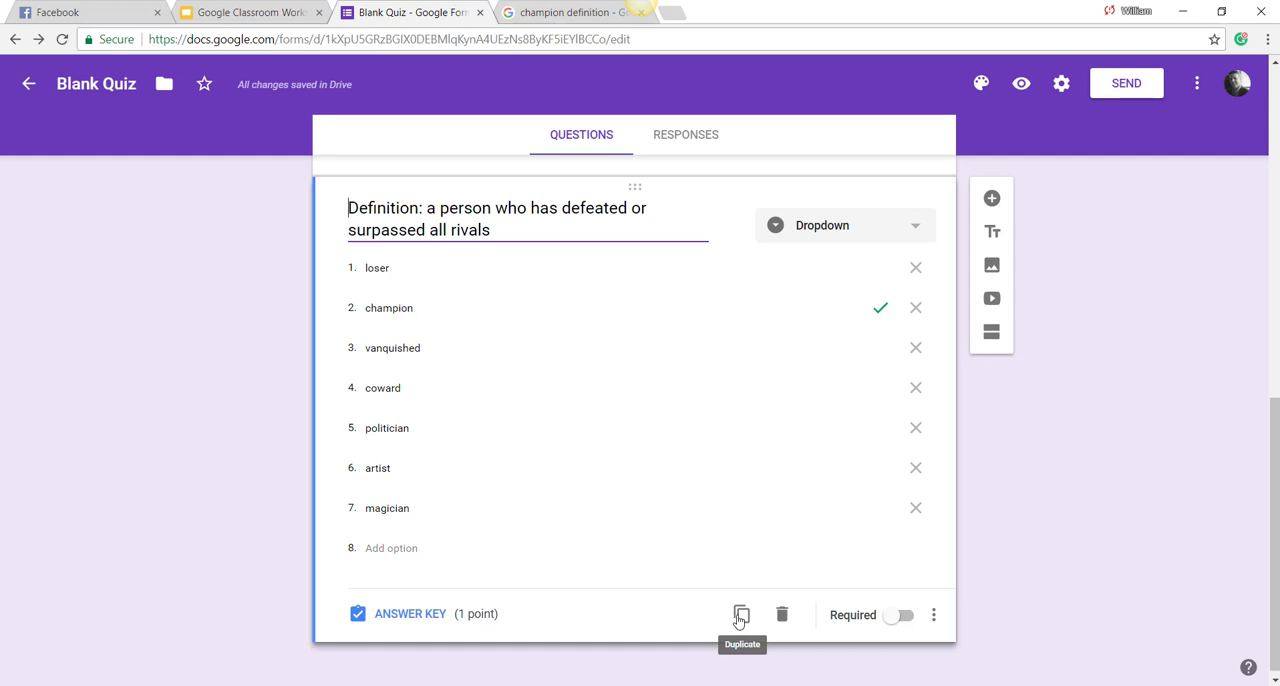
Step: Duplicate the dropdown question and change the copy's text to "Definition: a person who uses the government to legally take away your money"
{"action": "left_click", "coordinate": [740, 617]}
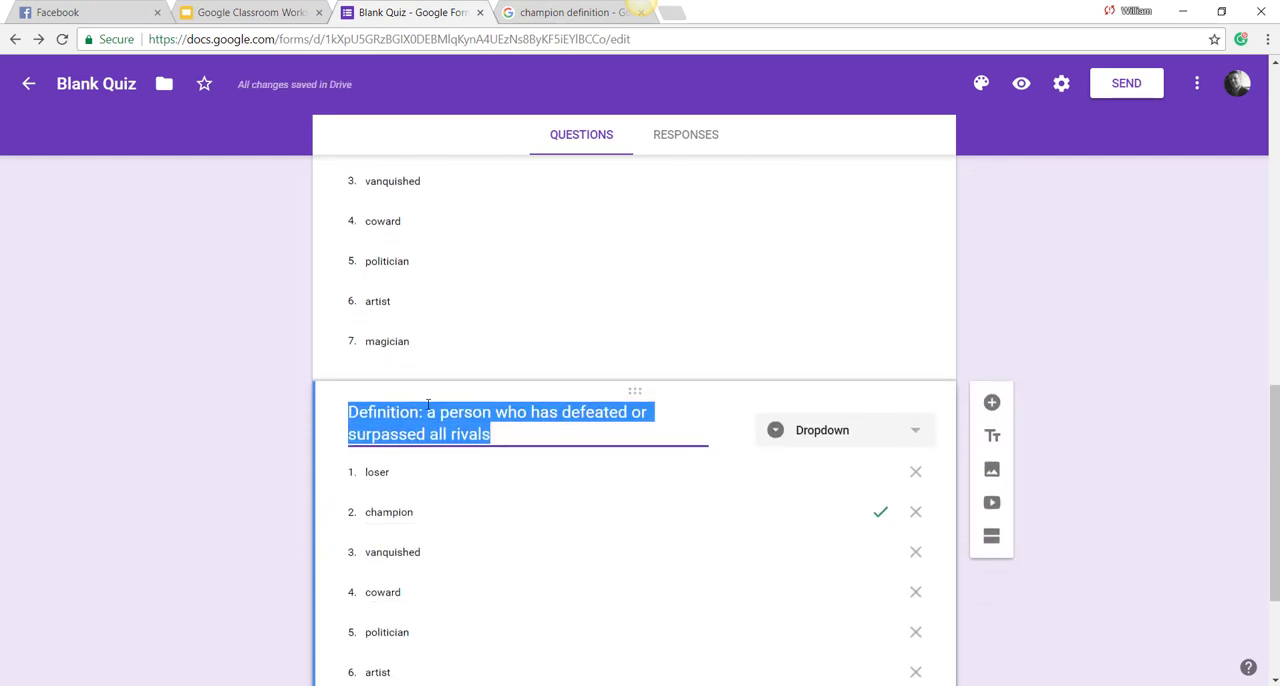
{"action": "left_click", "coordinate": [430, 412]}
{"action": "left_click_drag", "start_coordinate": [430, 412], "coordinate": [525, 445]}
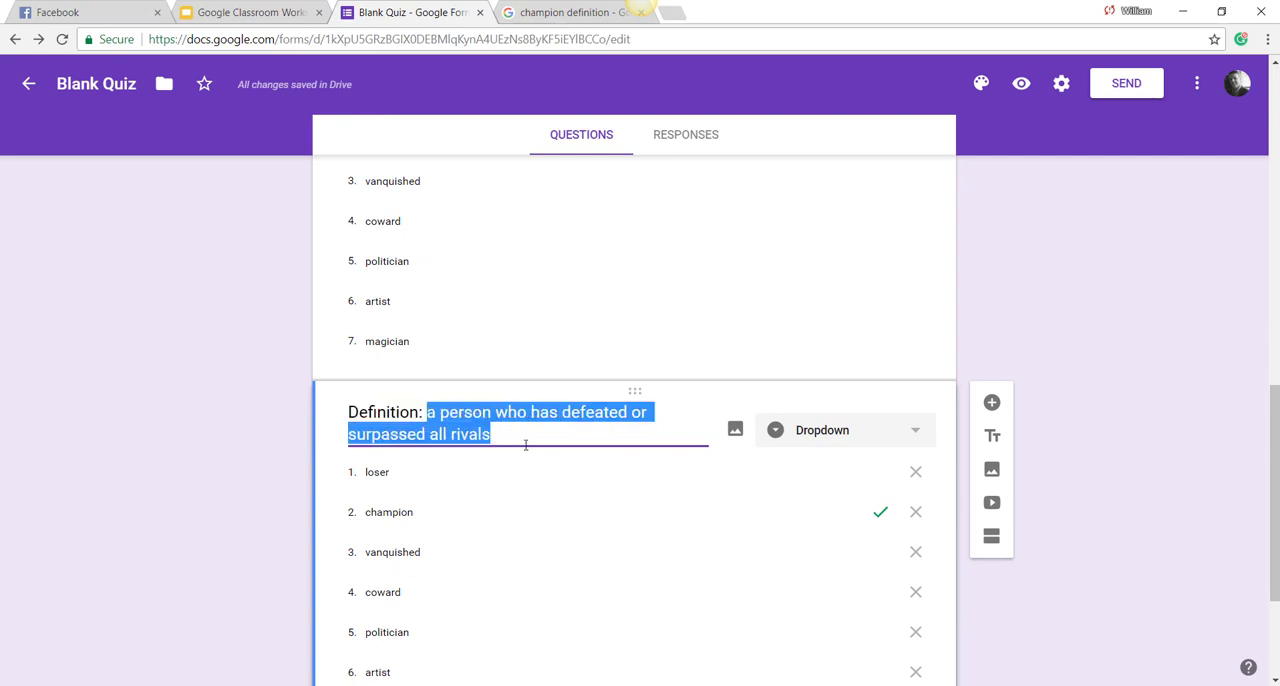
{"action": "scroll", "coordinate": [530, 446], "scroll_direction": "down", "scroll_amount": 2}
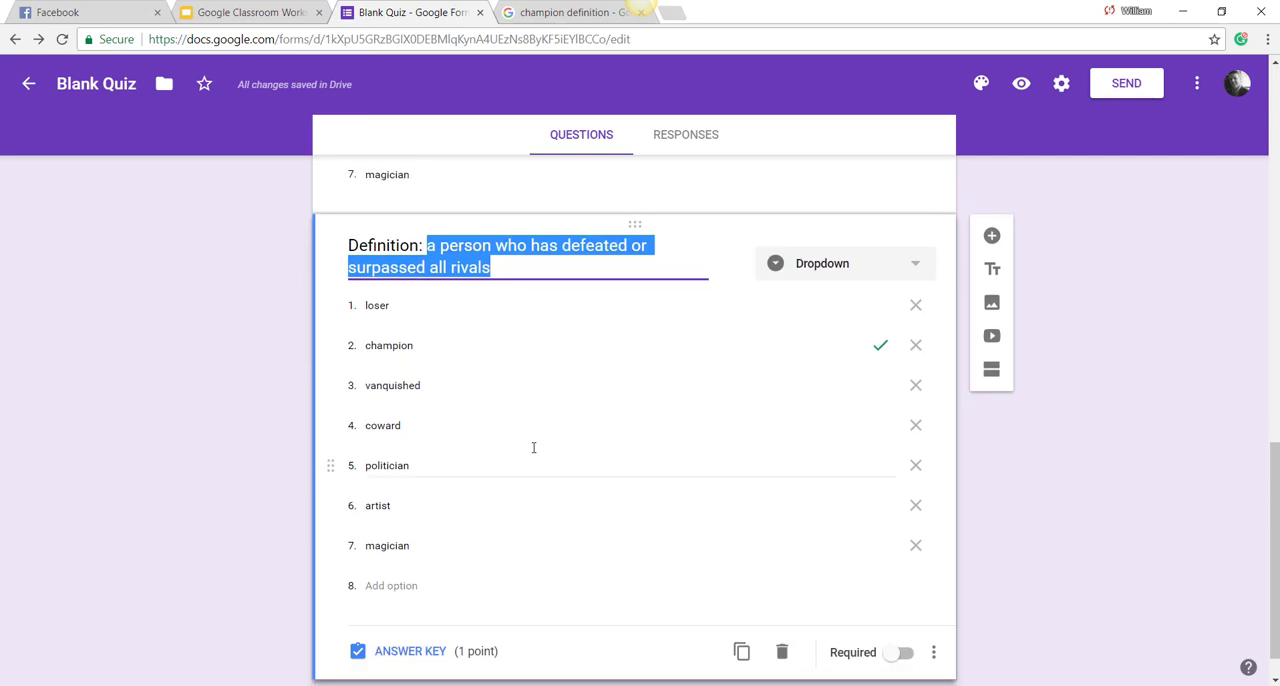
{"action": "type", "text": "a pero"}
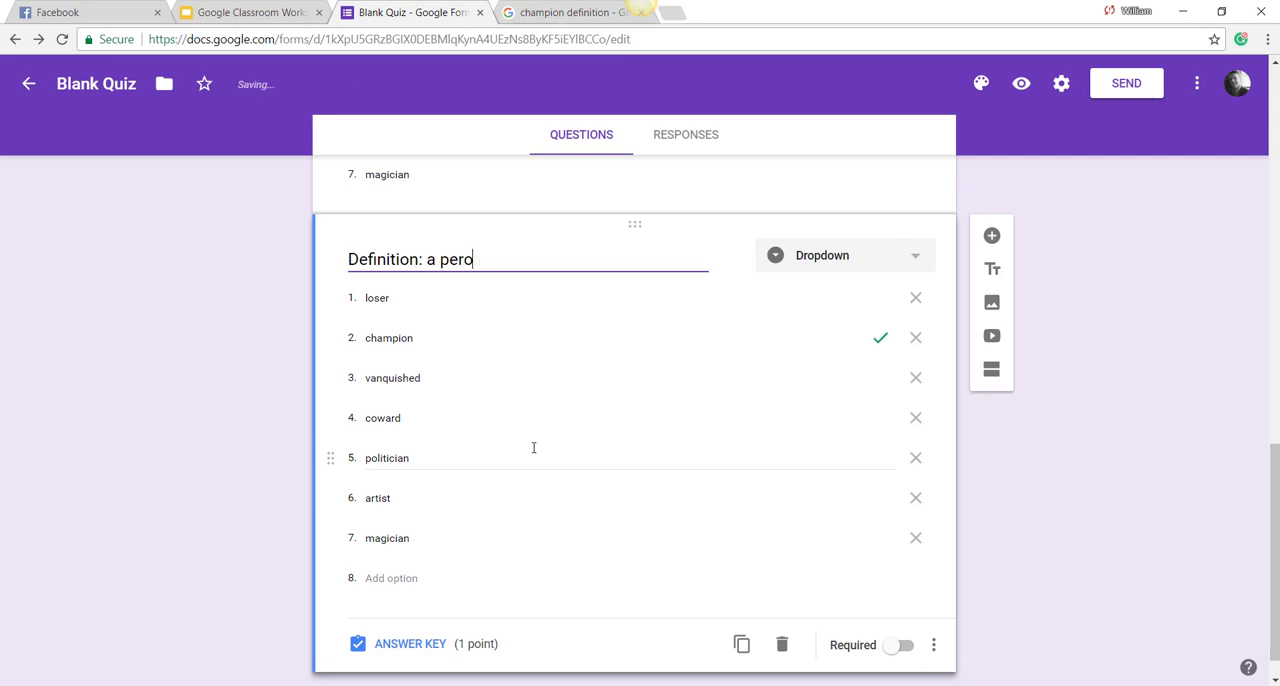
{"action": "key", "text": "BackSpace"}
{"action": "type", "text": "son who uses the government to legally take away your money"}
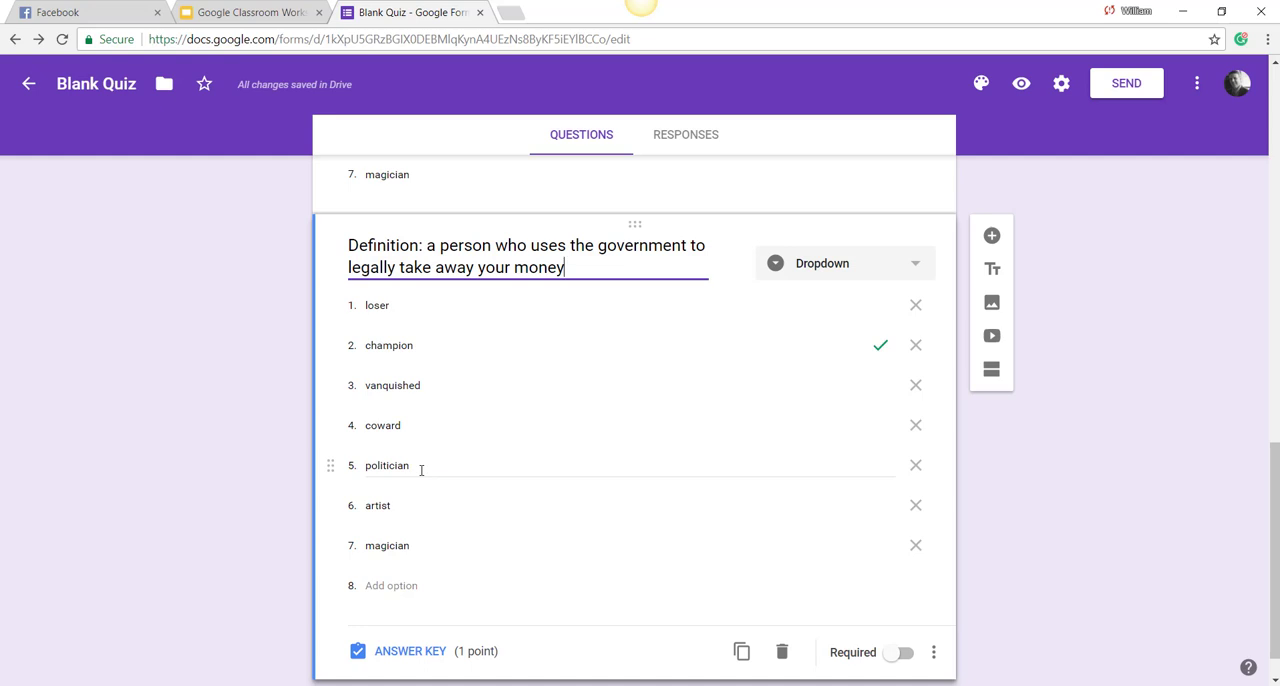
Step: In the duplicated question's answer key, mark politician as correct instead of champion and return to the question editor
{"action": "left_click", "coordinate": [410, 651]}
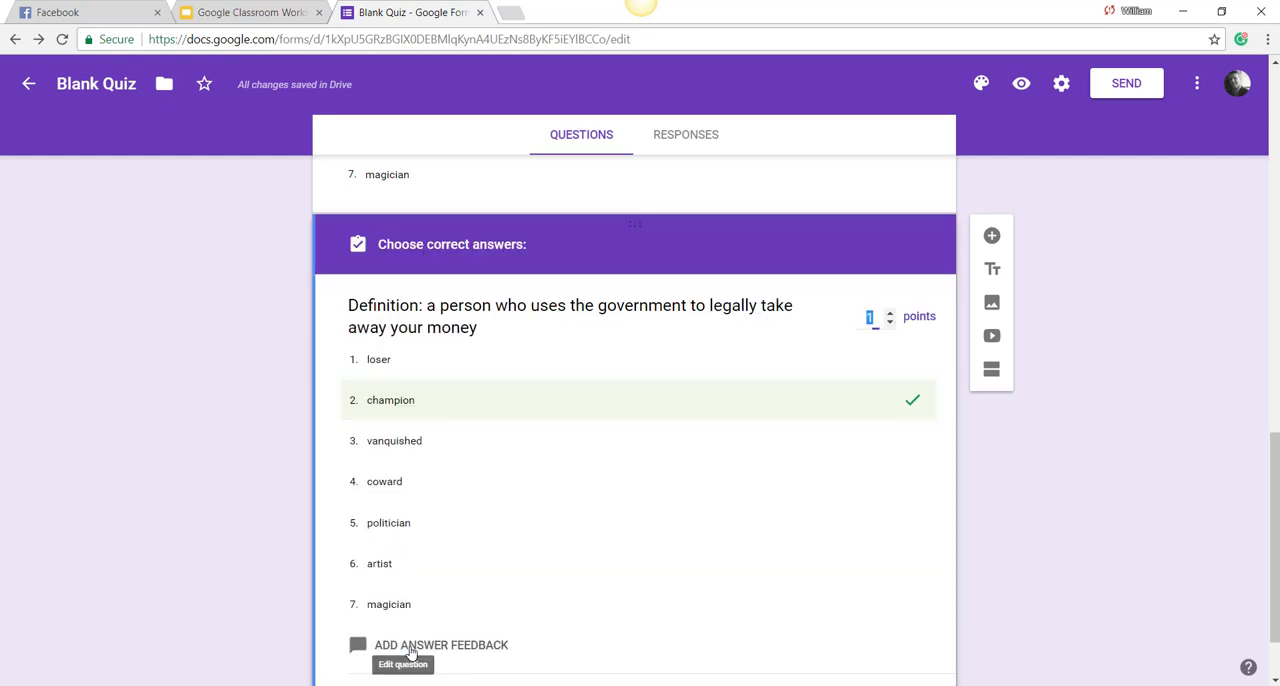
{"action": "left_click", "coordinate": [430, 528]}
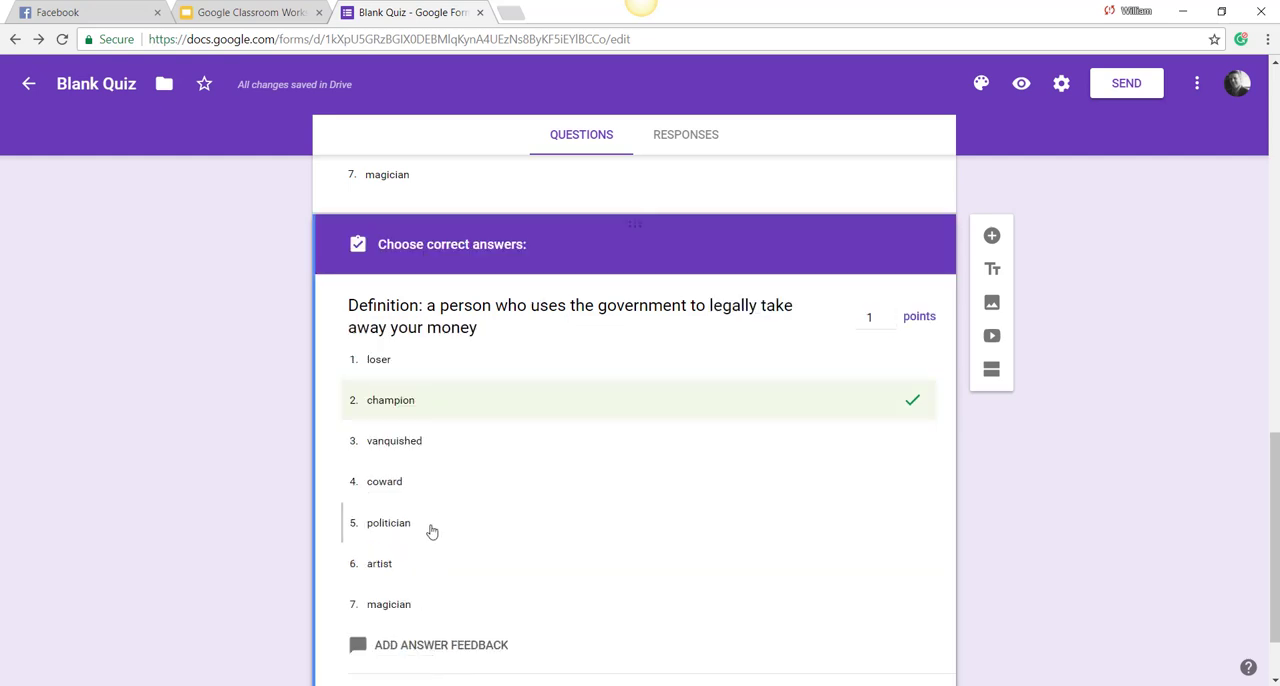
{"action": "left_click", "coordinate": [479, 410]}
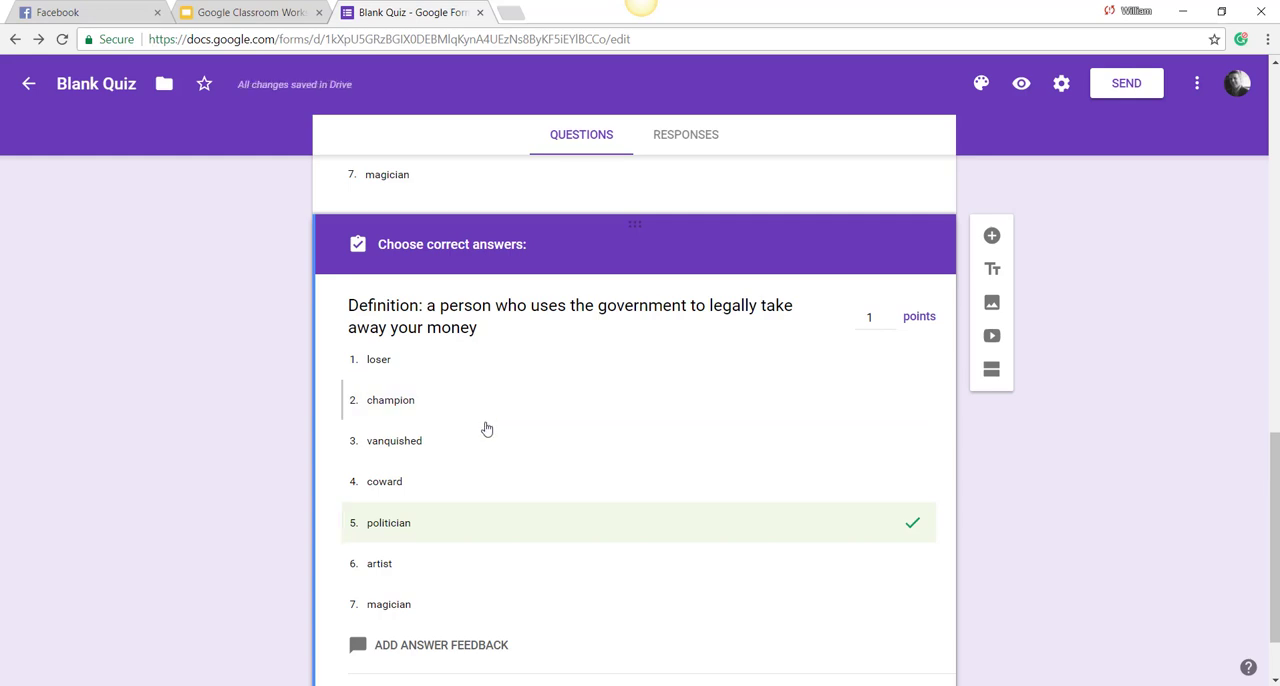
{"action": "scroll", "coordinate": [479, 607], "scroll_direction": "down", "scroll_amount": 1}
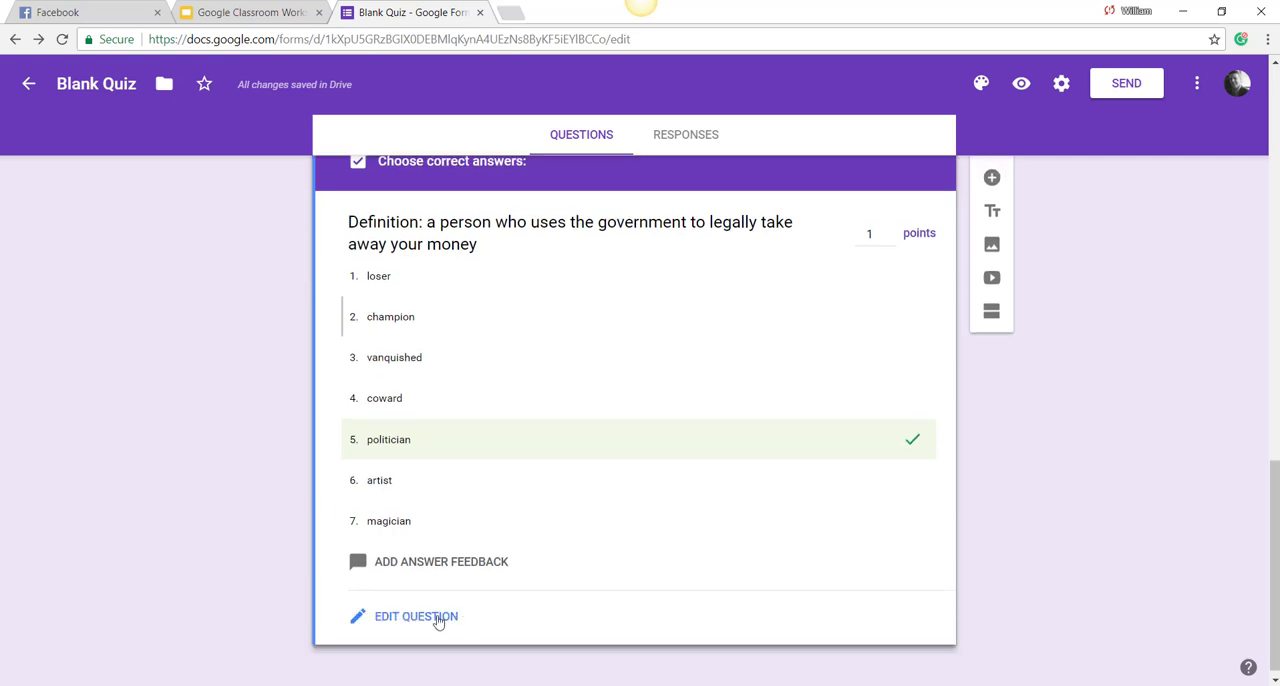
{"action": "left_click", "coordinate": [437, 615]}
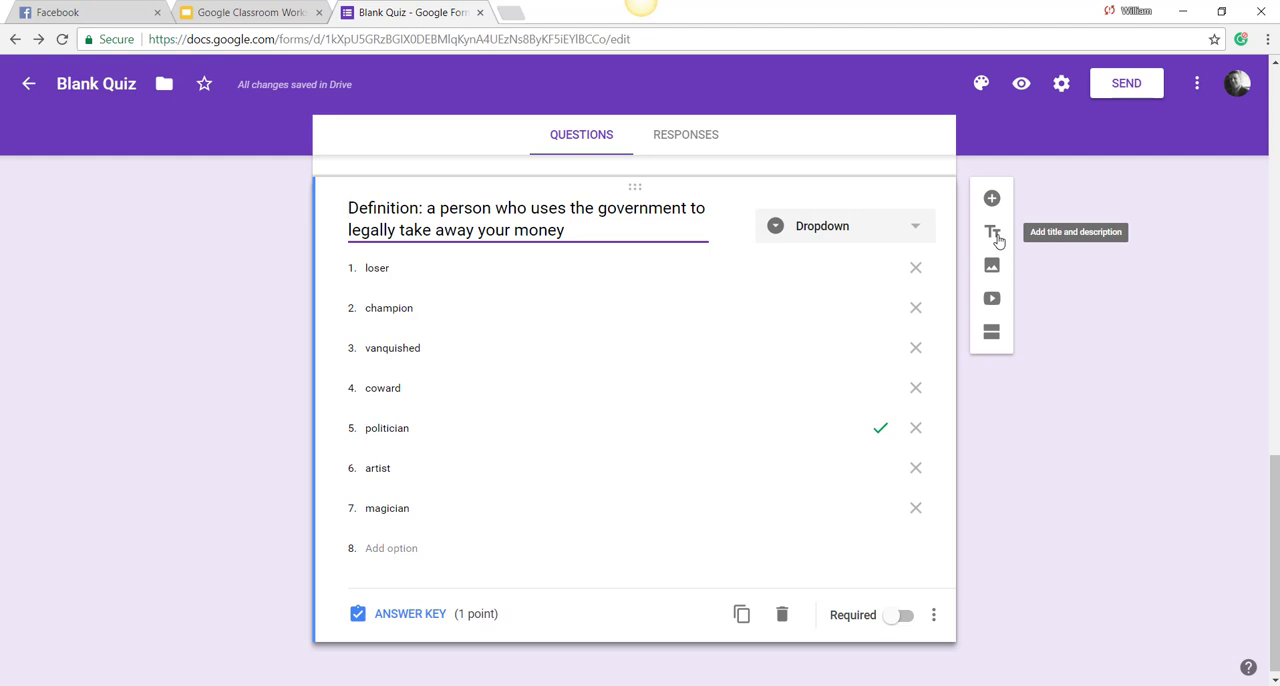
Step: Add a new section after the last dropdown question and title it "Section 2"
{"action": "left_click", "coordinate": [993, 341]}
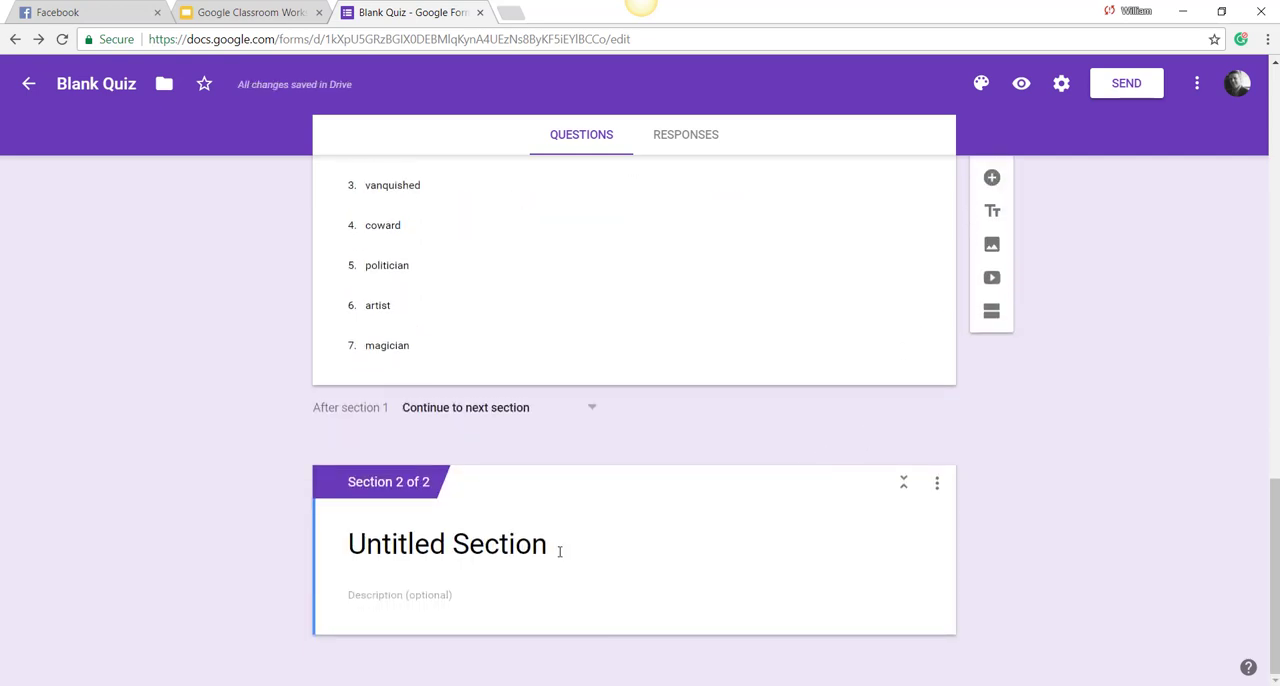
{"action": "left_click", "coordinate": [559, 551]}
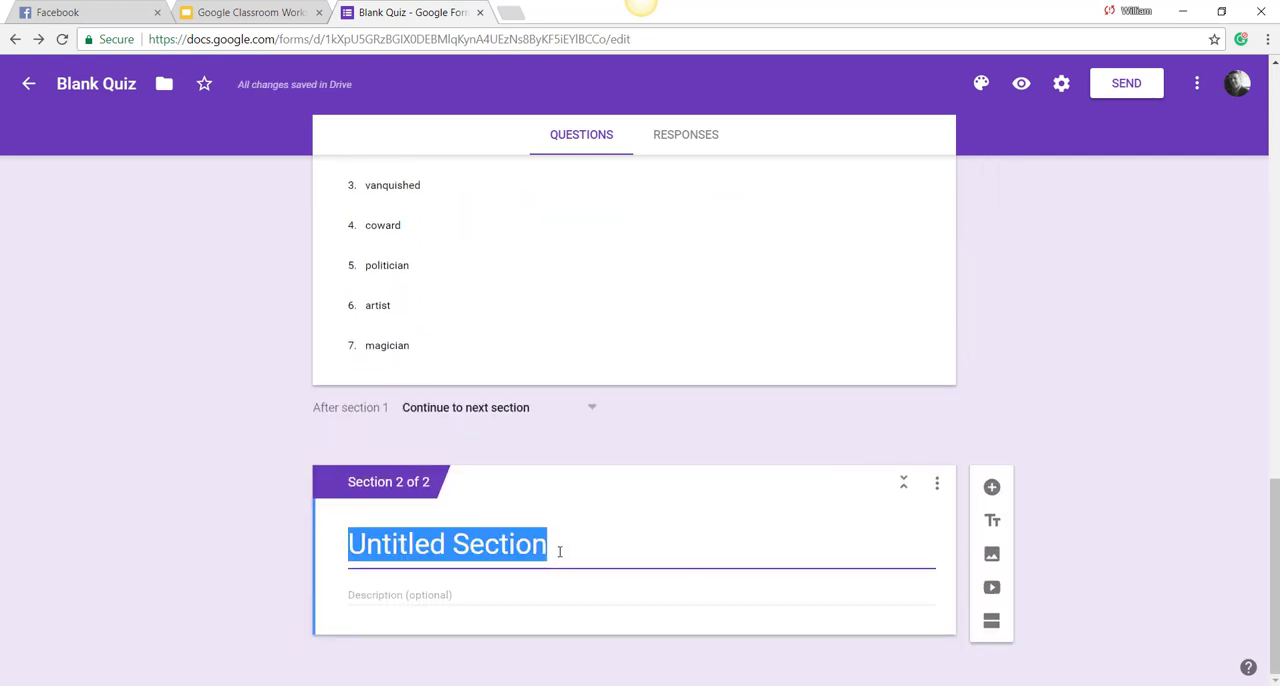
{"action": "type", "text": "Section 1"}
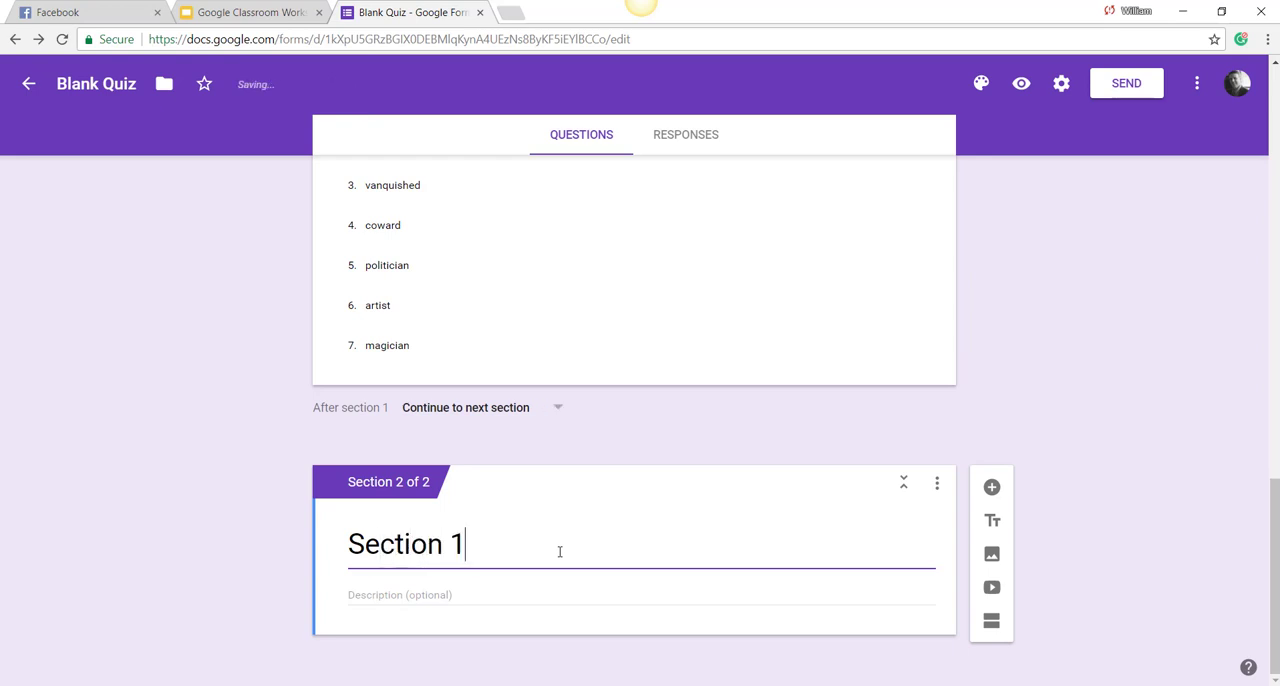
{"action": "key", "text": "BackSpace"}
{"action": "type", "text": "2"}
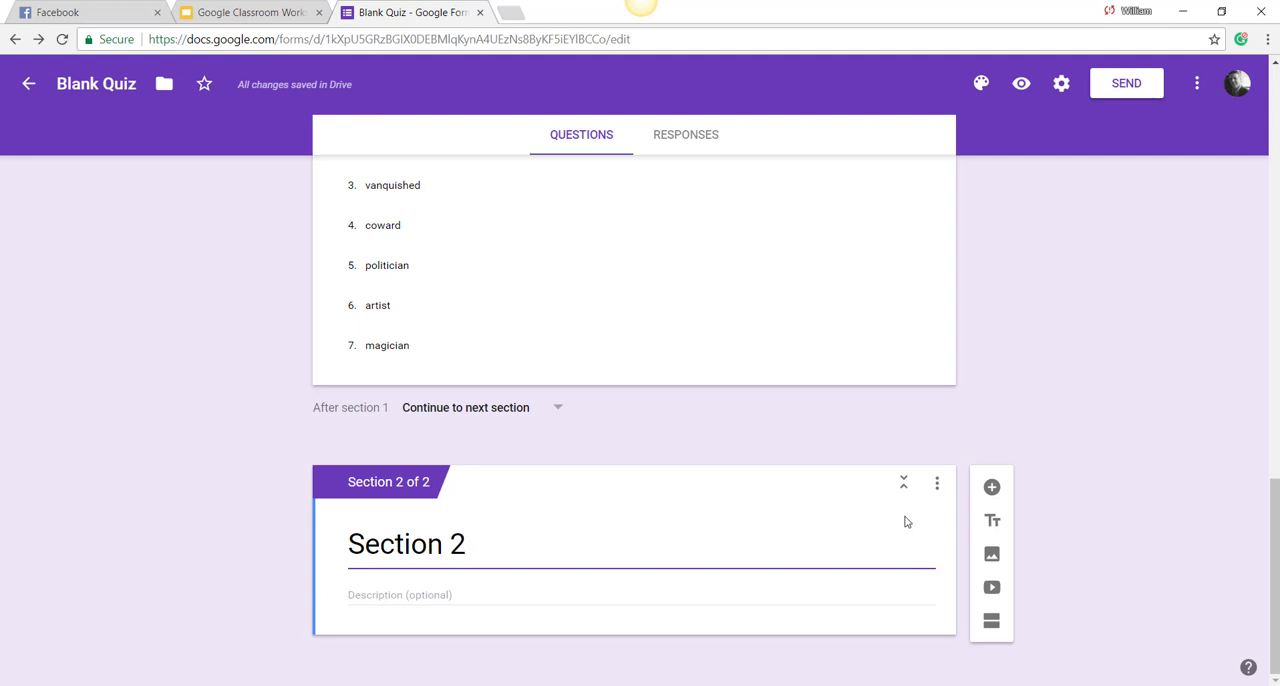
Step: Add a new question to Section 2 and set its type to Checkboxes
{"action": "left_click", "coordinate": [991, 487]}
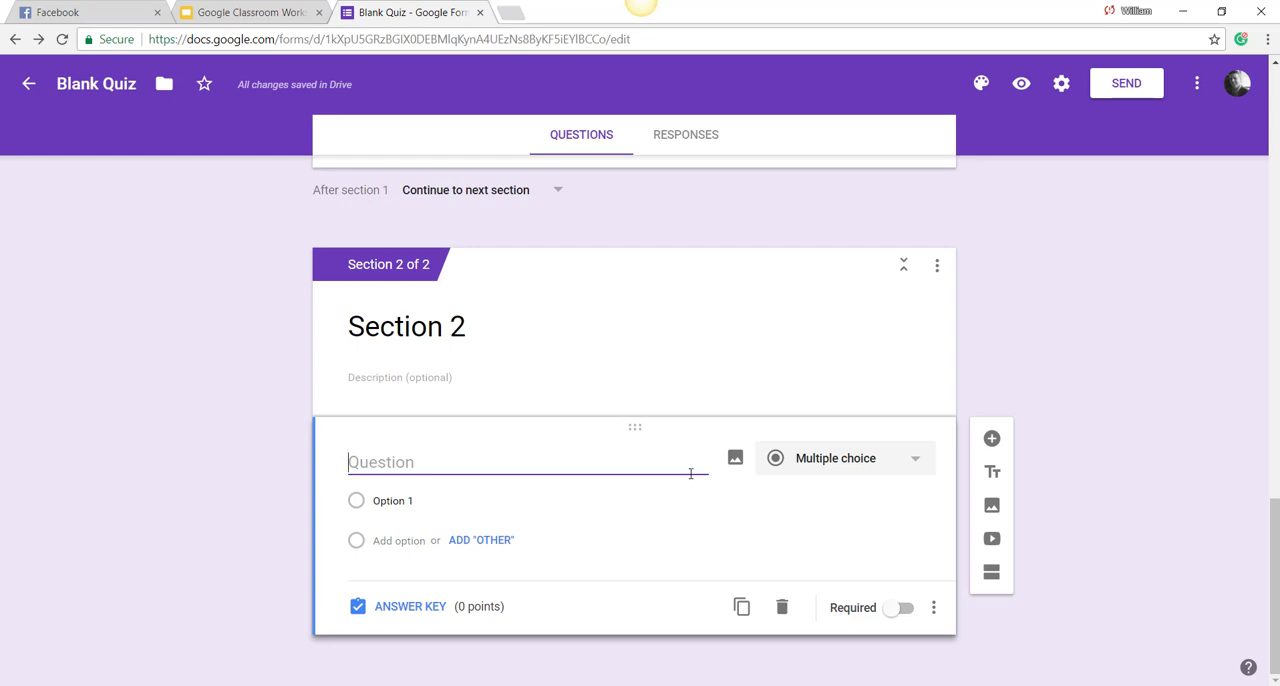
{"action": "left_click", "coordinate": [877, 462]}
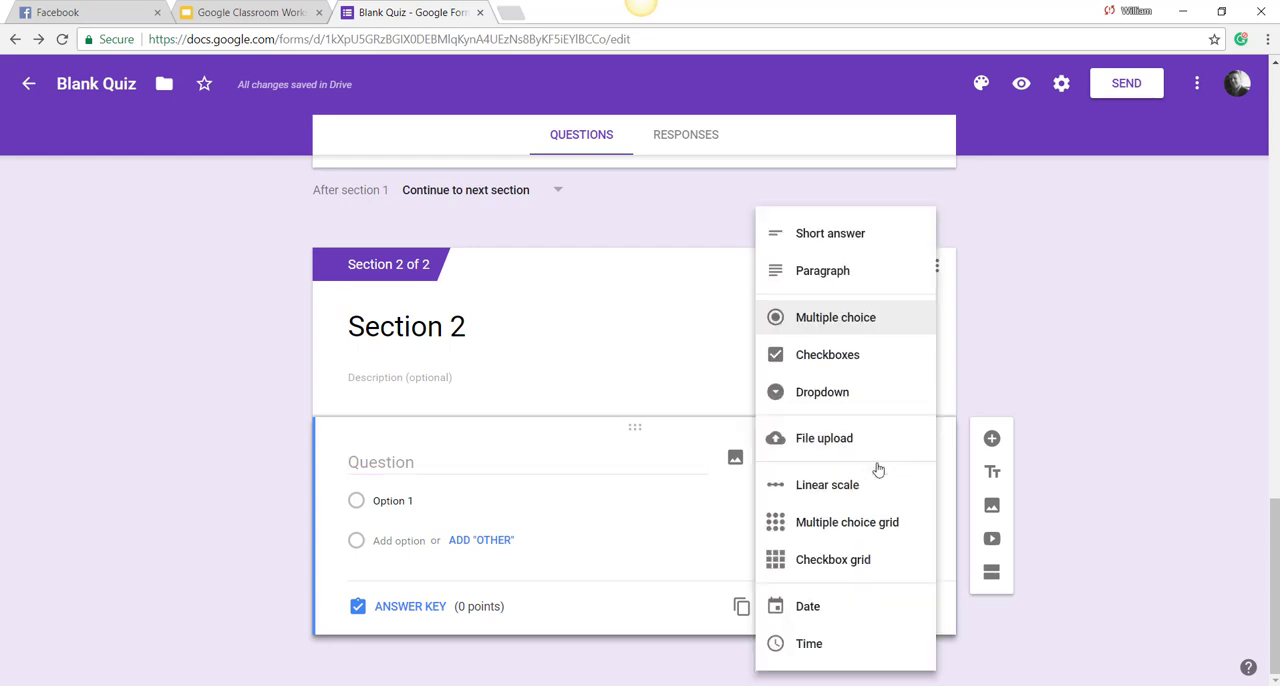
{"action": "left_click", "coordinate": [851, 369]}
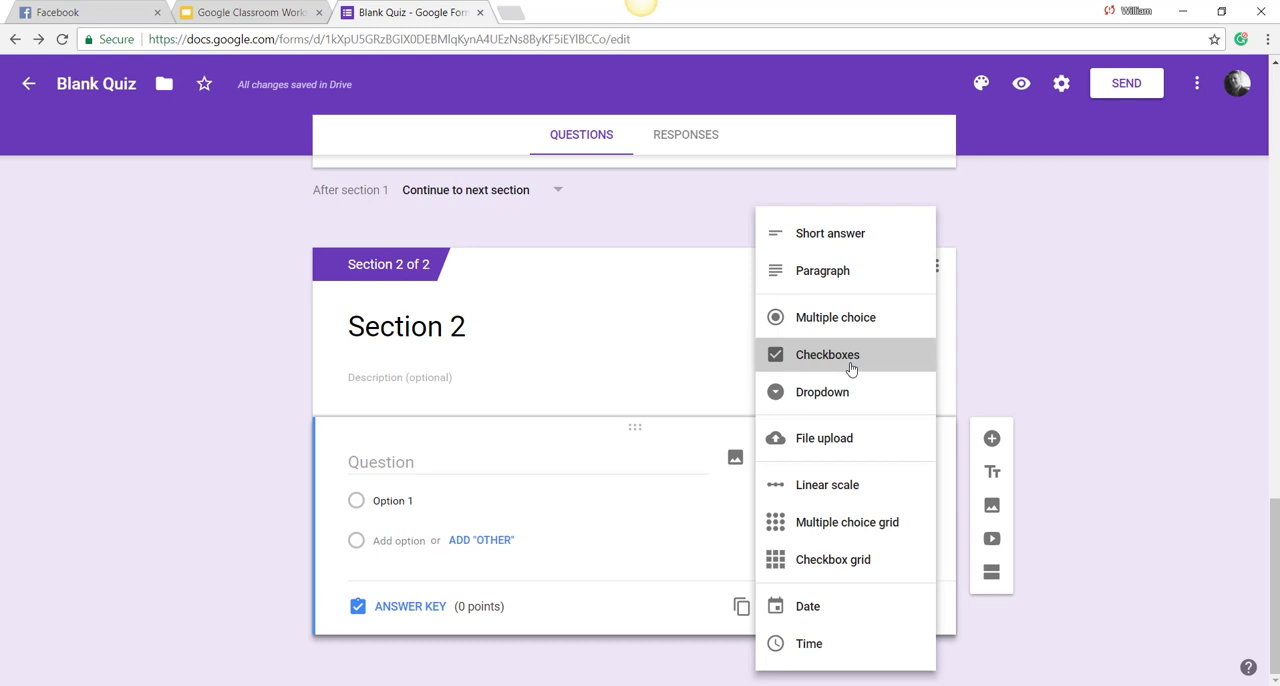
{"action": "left_click", "coordinate": [851, 369]}
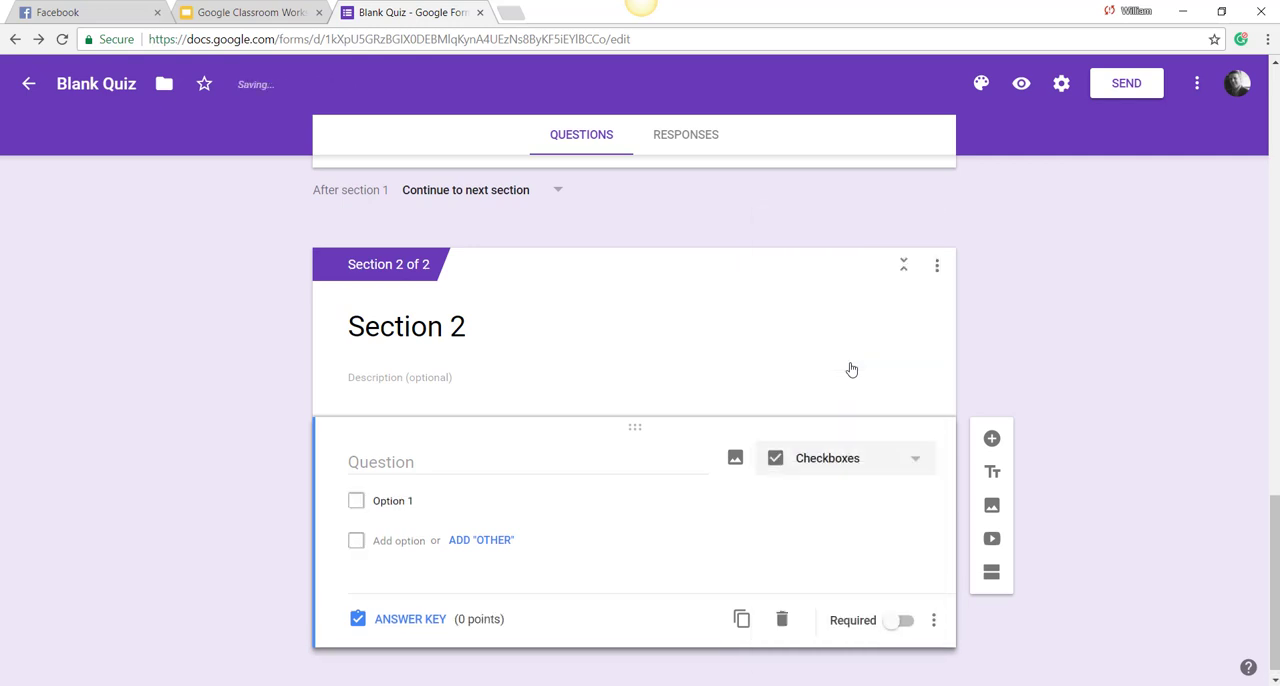
Step: Enter "Name the first three Presidents of the United States." with options John Adams, Abraham Lincoln, Ronald Reagan, Thomas Jefferson, George Washington and Teddy Roosevelt
{"action": "left_click", "coordinate": [527, 462]}
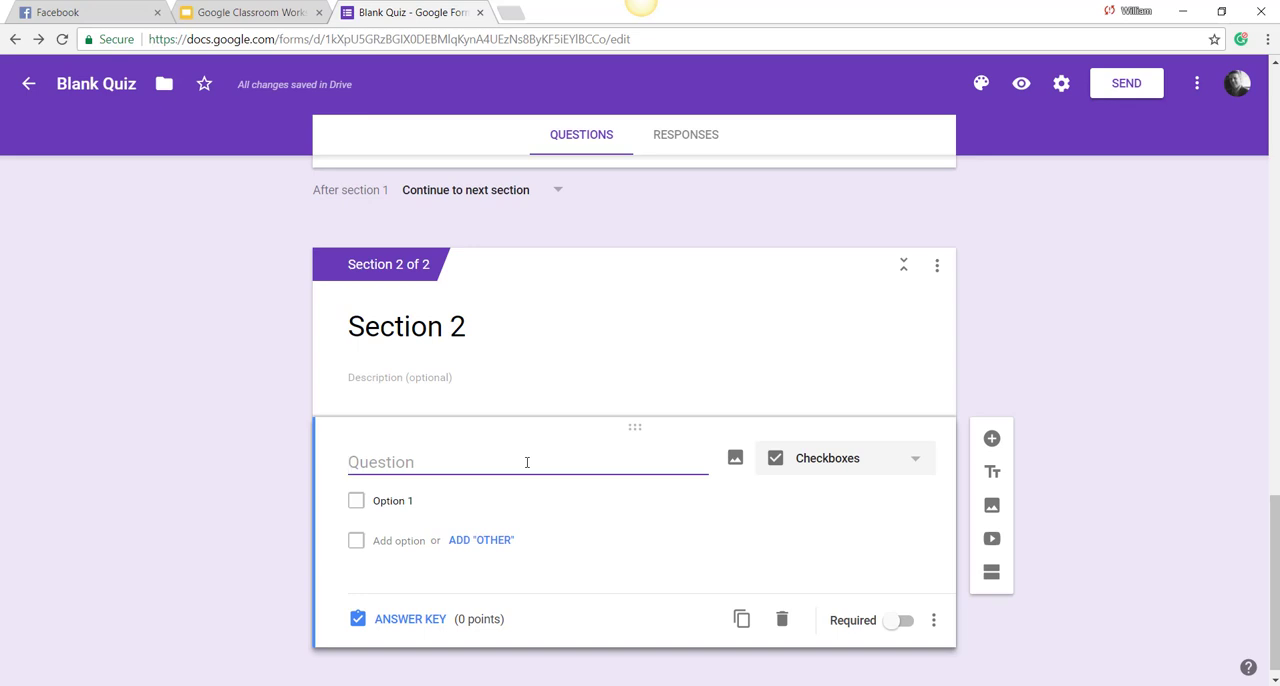
{"action": "type", "text": "What"}
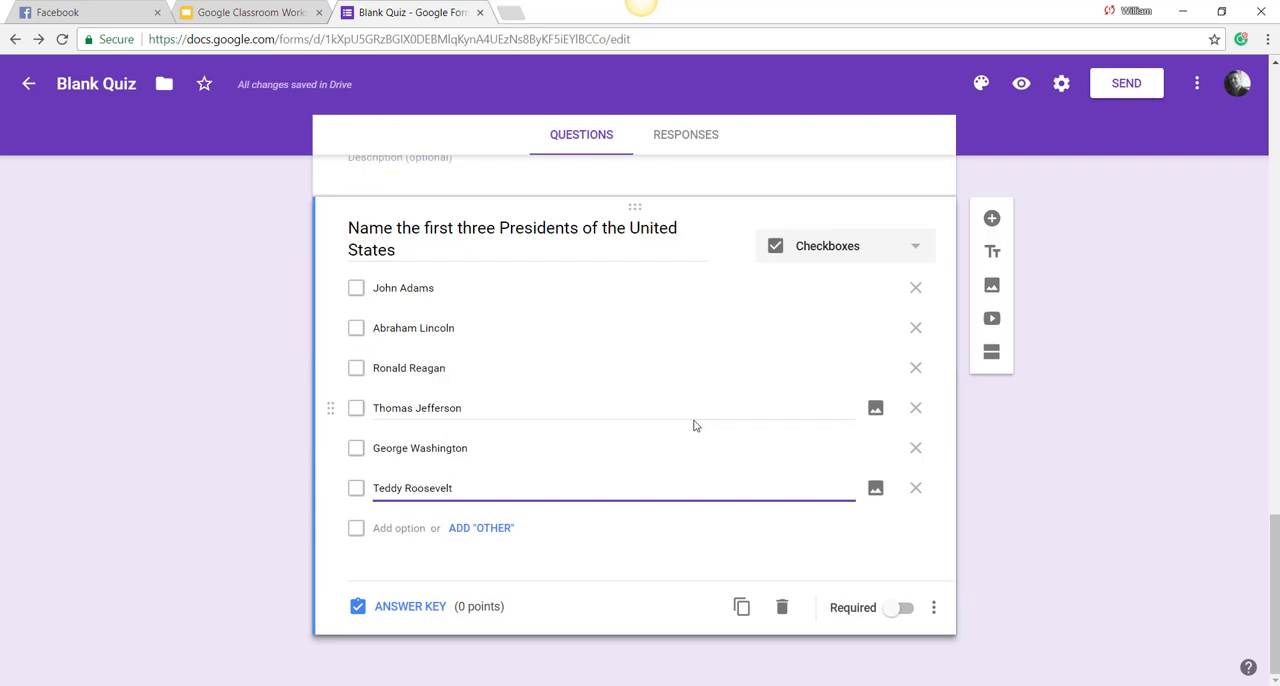
{"action": "left_click", "coordinate": [400, 252]}
{"action": "type", "text": "."}
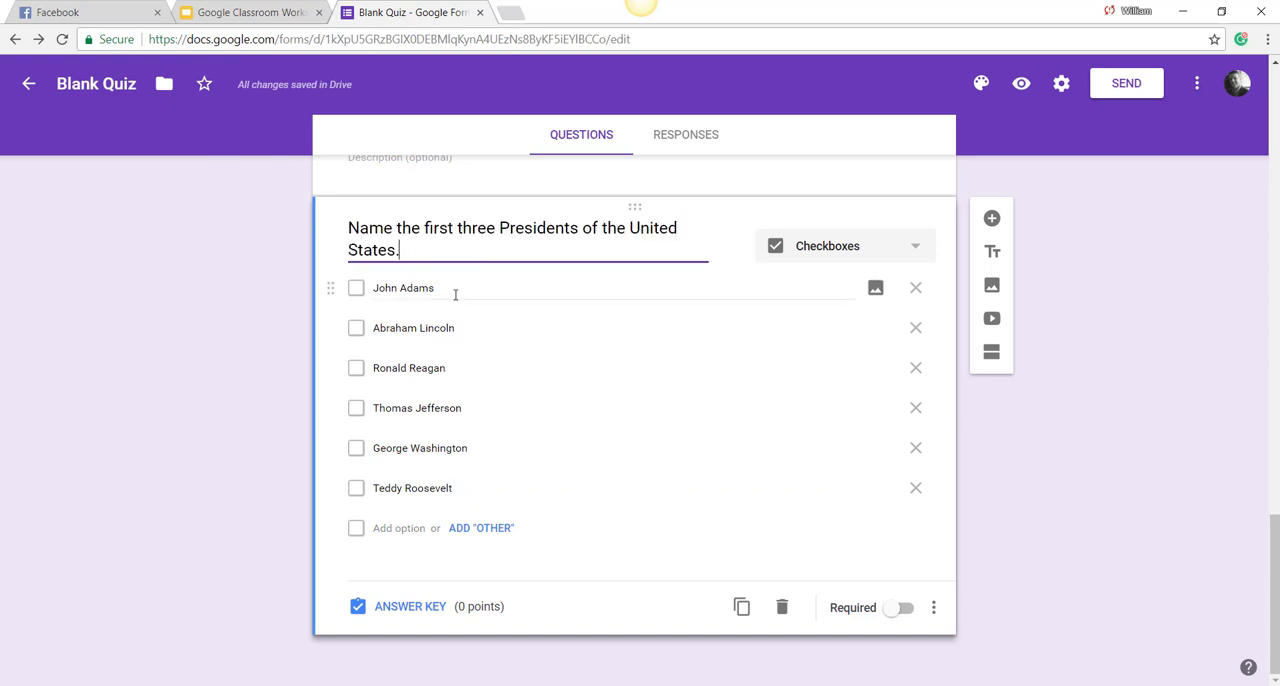
Step: In the presidents question's answer key, mark John Adams, Thomas Jefferson and George Washington as correct, assign 3 points, and return to the question editor
{"action": "left_click", "coordinate": [360, 289]}
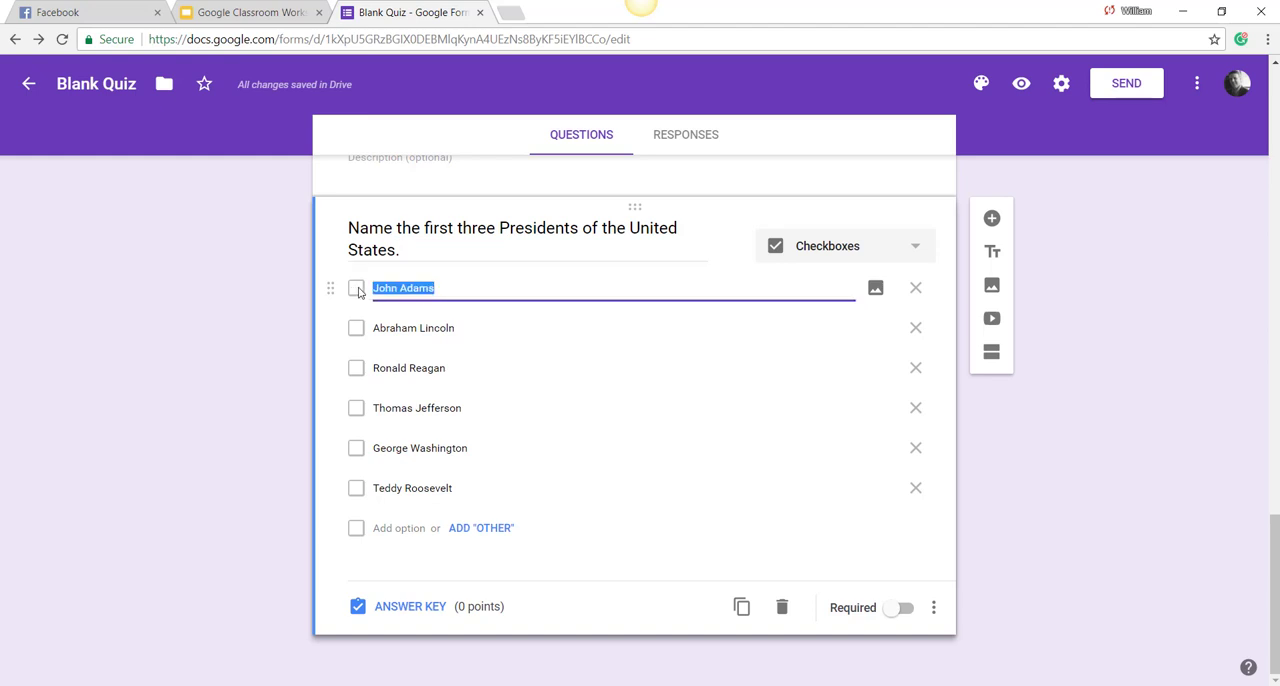
{"action": "left_click", "coordinate": [398, 607]}
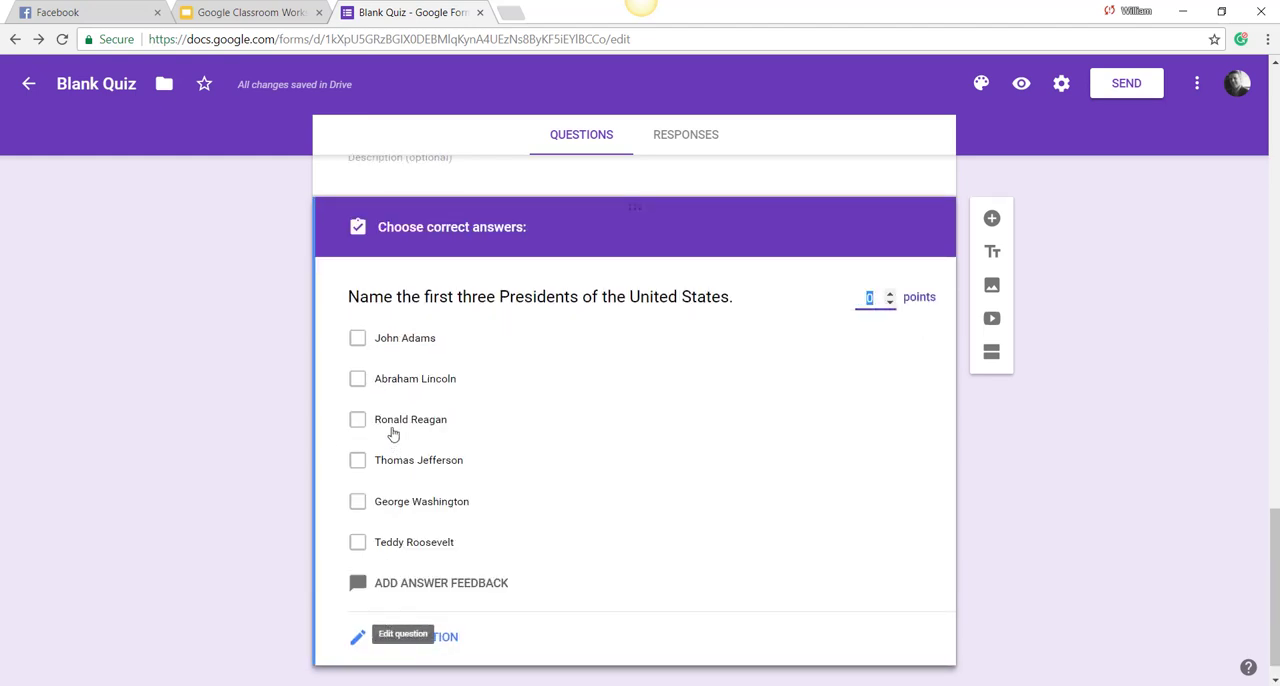
{"action": "left_click", "coordinate": [360, 345]}
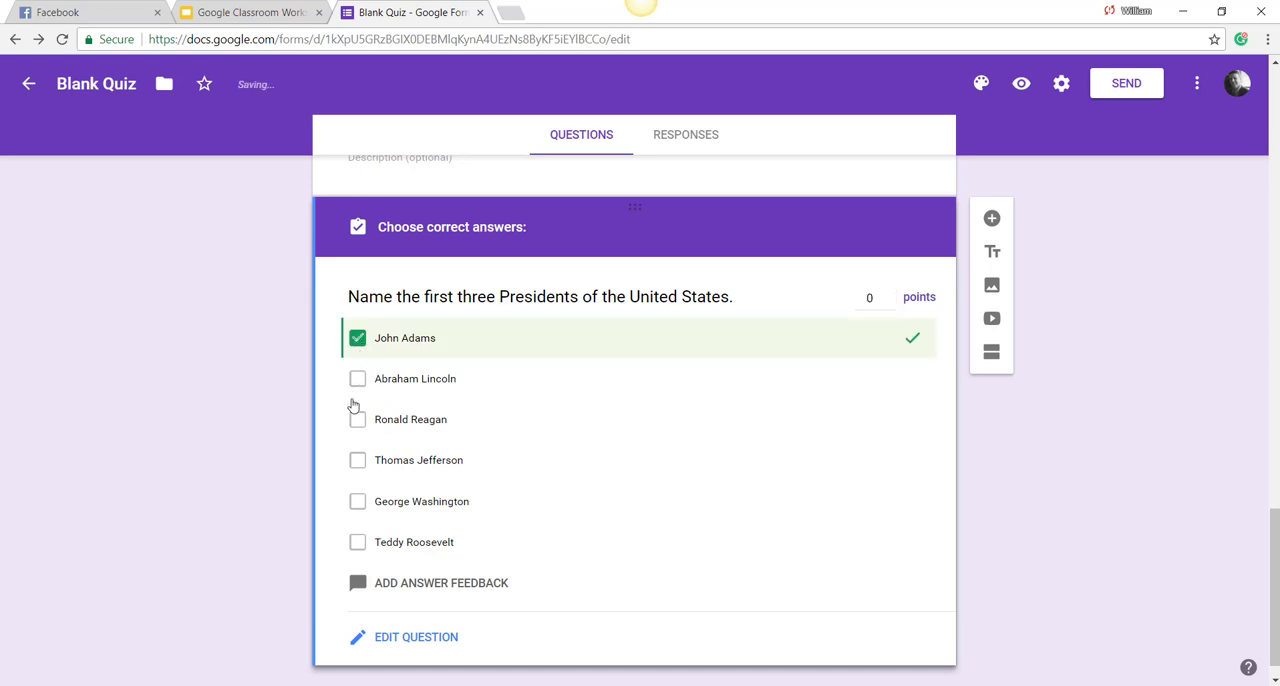
{"action": "left_click", "coordinate": [357, 462]}
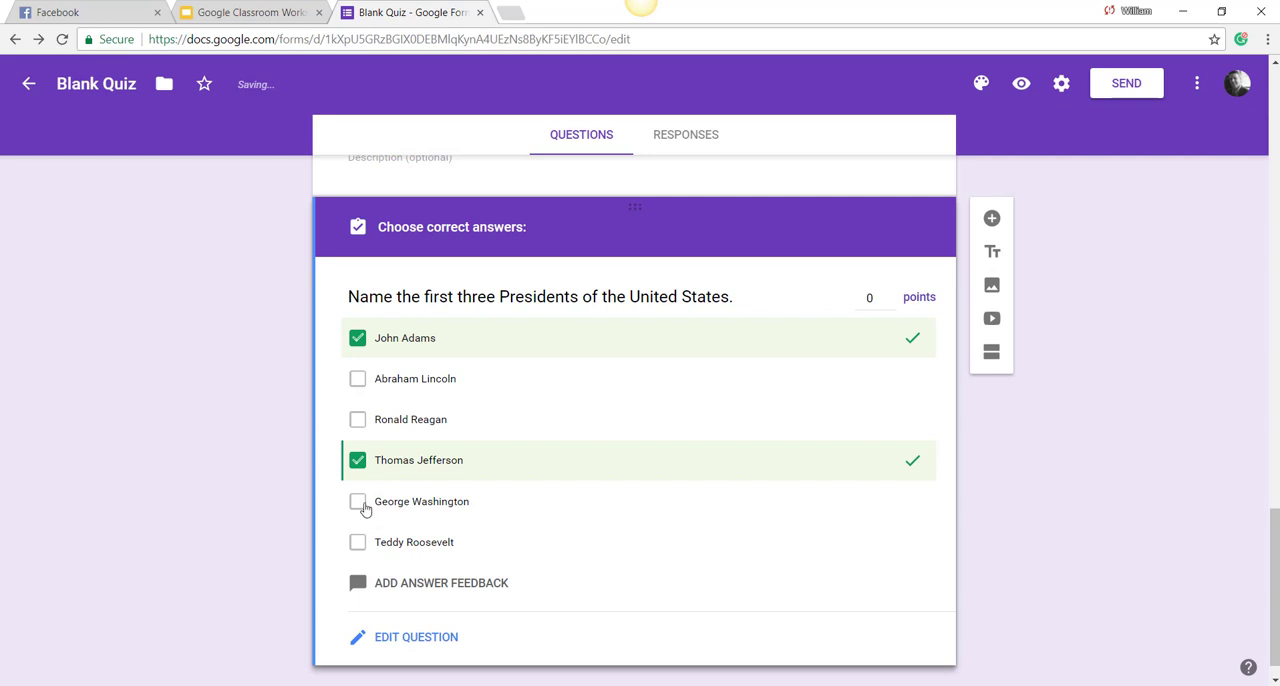
{"action": "left_click", "coordinate": [360, 504]}
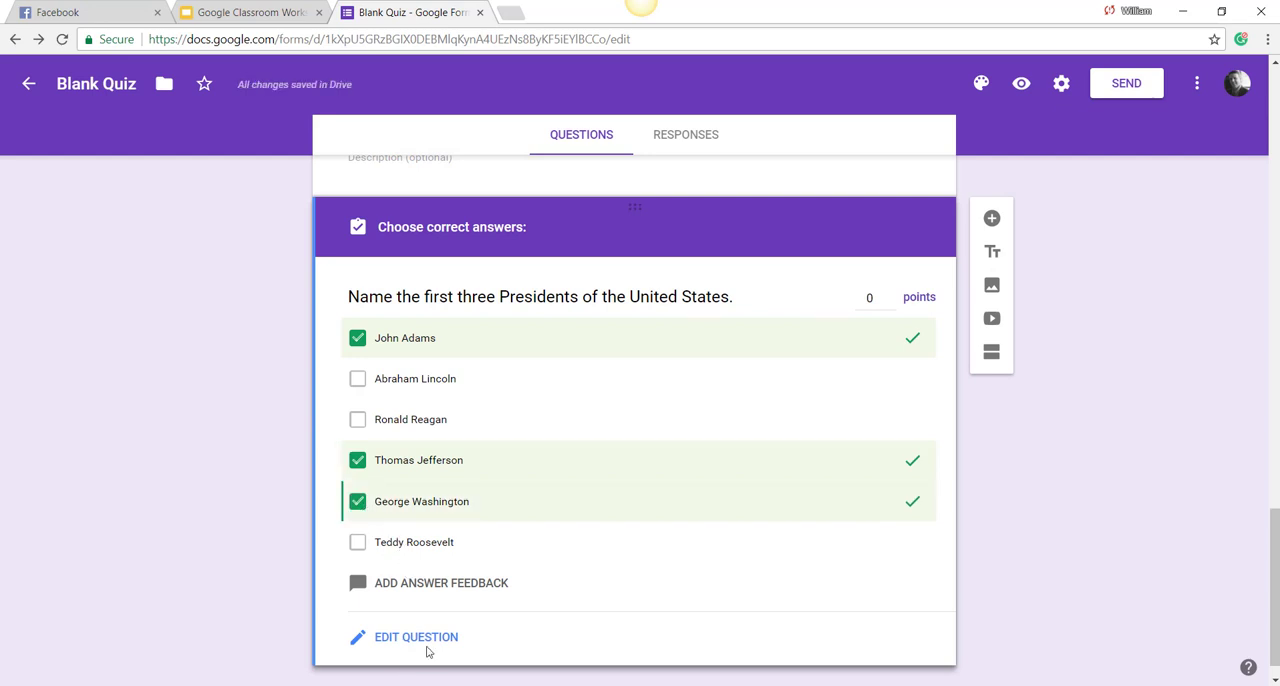
{"action": "left_click", "coordinate": [890, 296]}
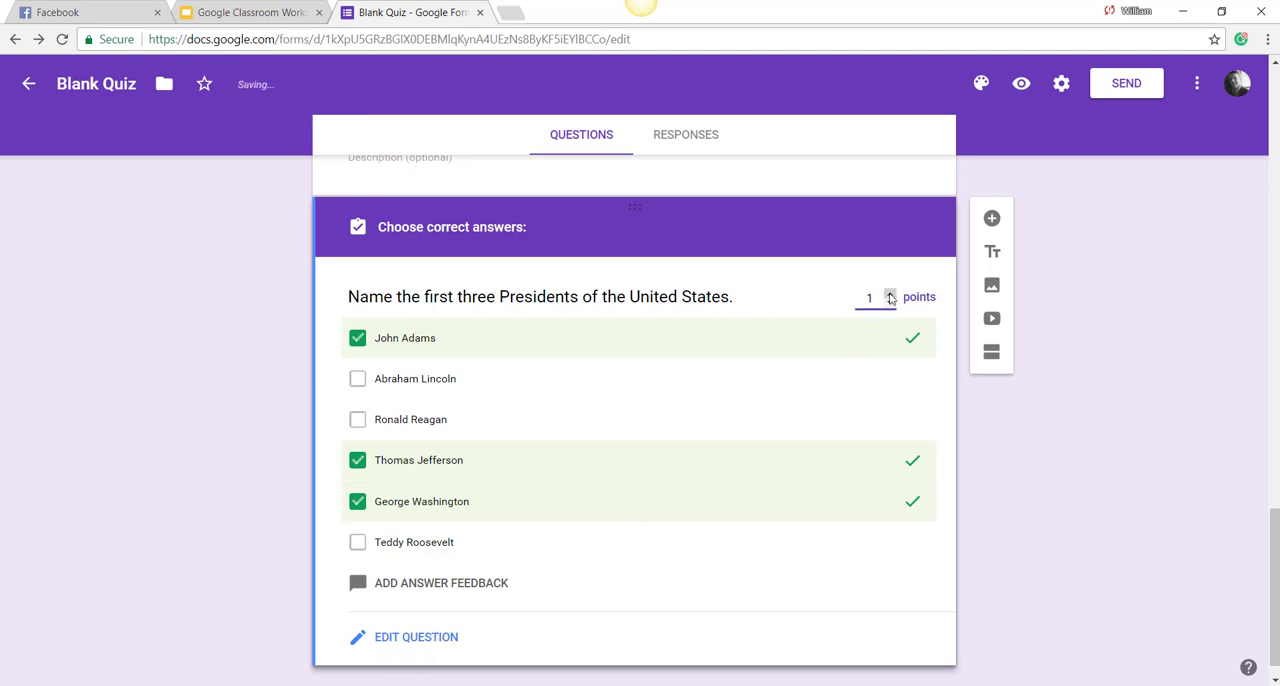
{"action": "left_click", "coordinate": [890, 296]}
{"action": "left_click", "coordinate": [890, 296]}
{"action": "scroll", "coordinate": [763, 376], "scroll_direction": "down", "scroll_amount": 1}
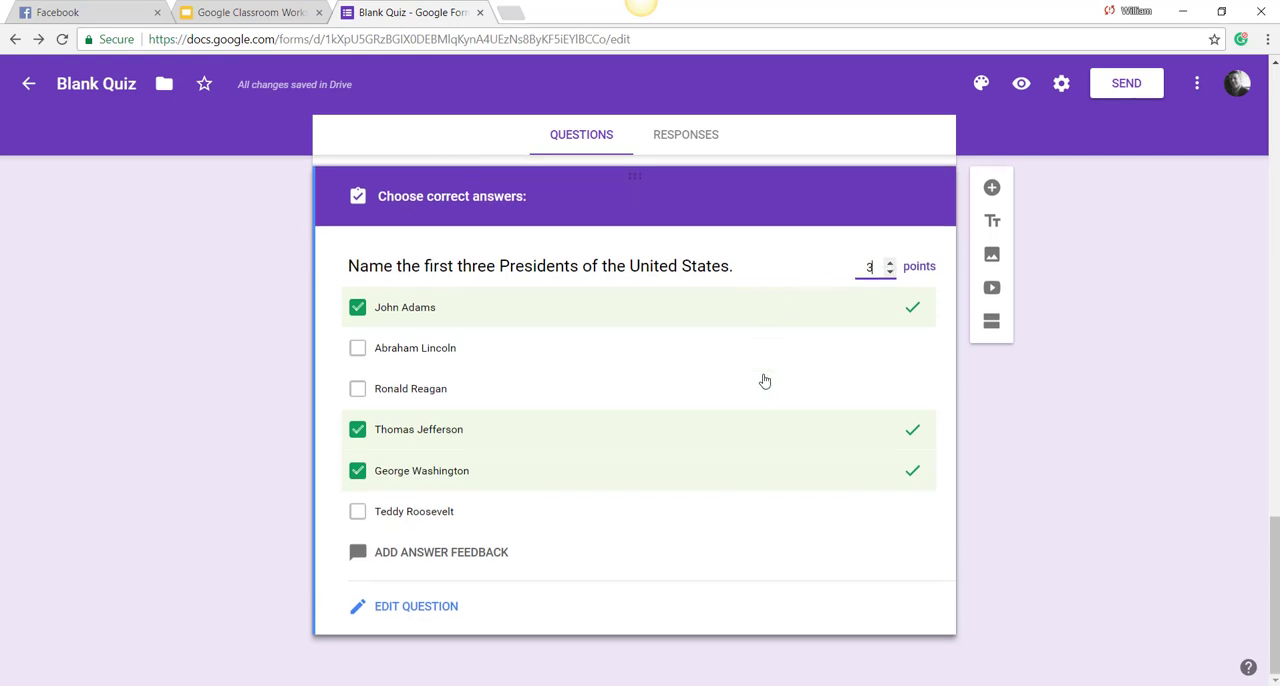
{"action": "left_click", "coordinate": [452, 617]}
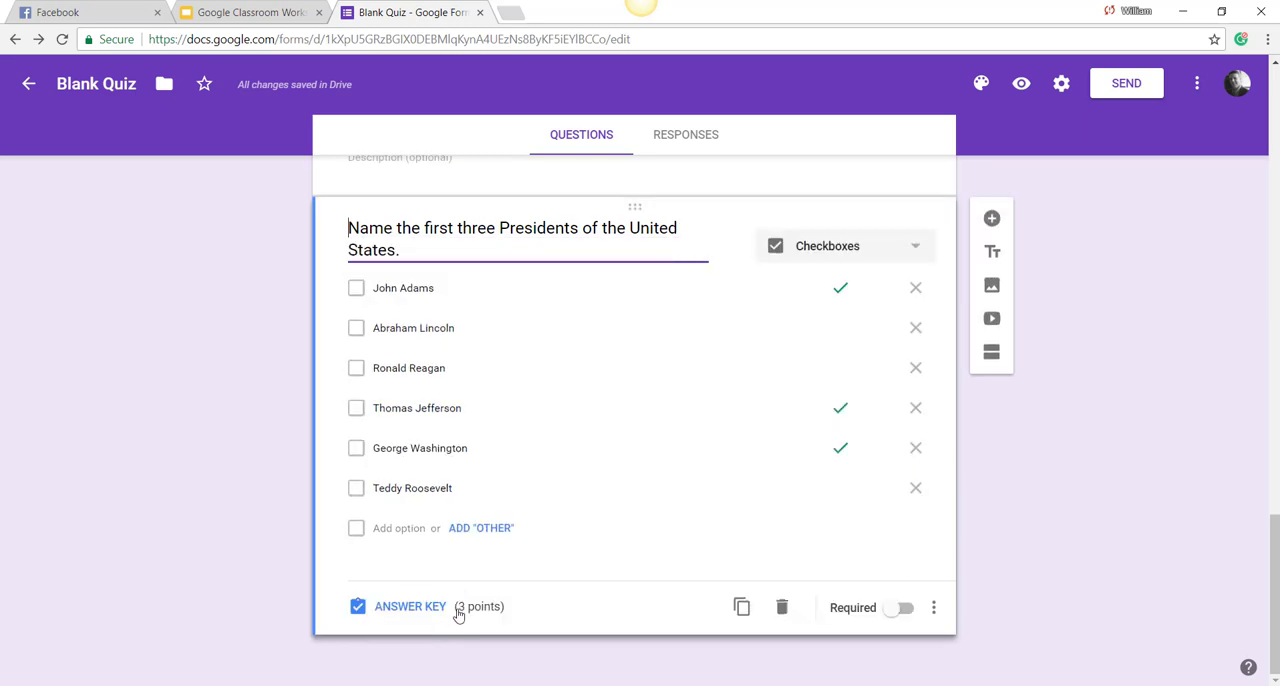
{"action": "left_click", "coordinate": [540, 597]}
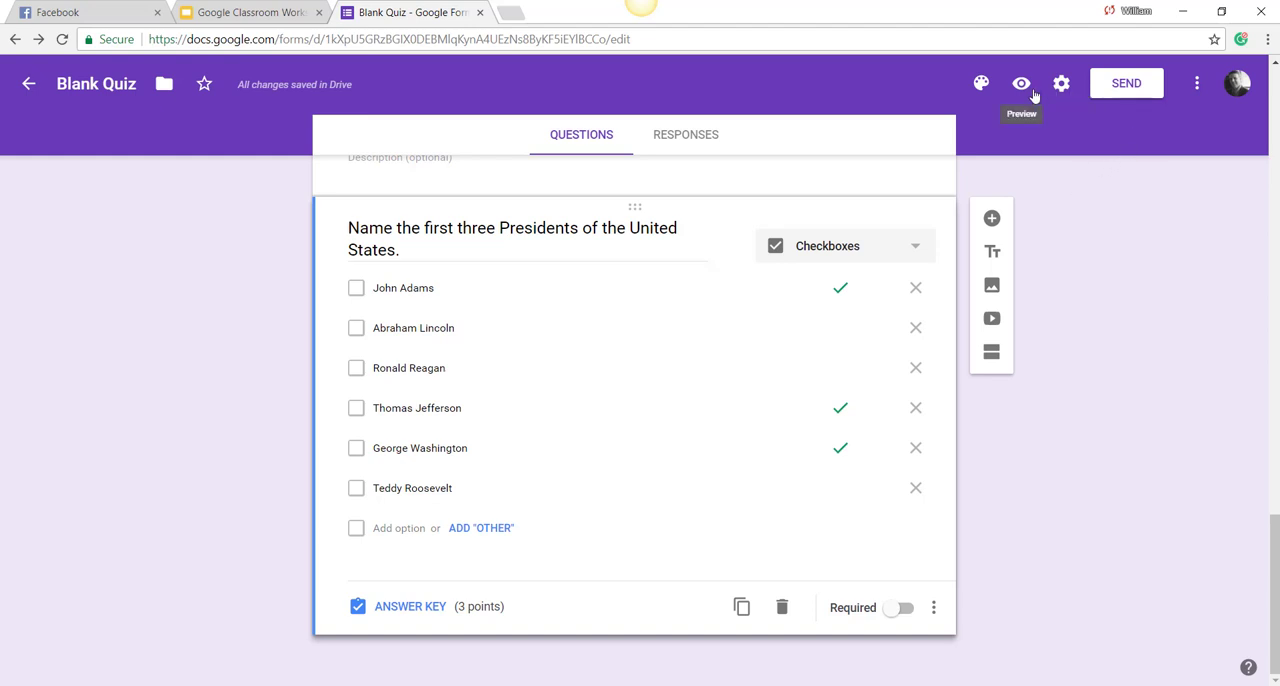
Step: Change the form's theme color, trying red first and settling on orange
{"action": "left_click", "coordinate": [983, 84]}
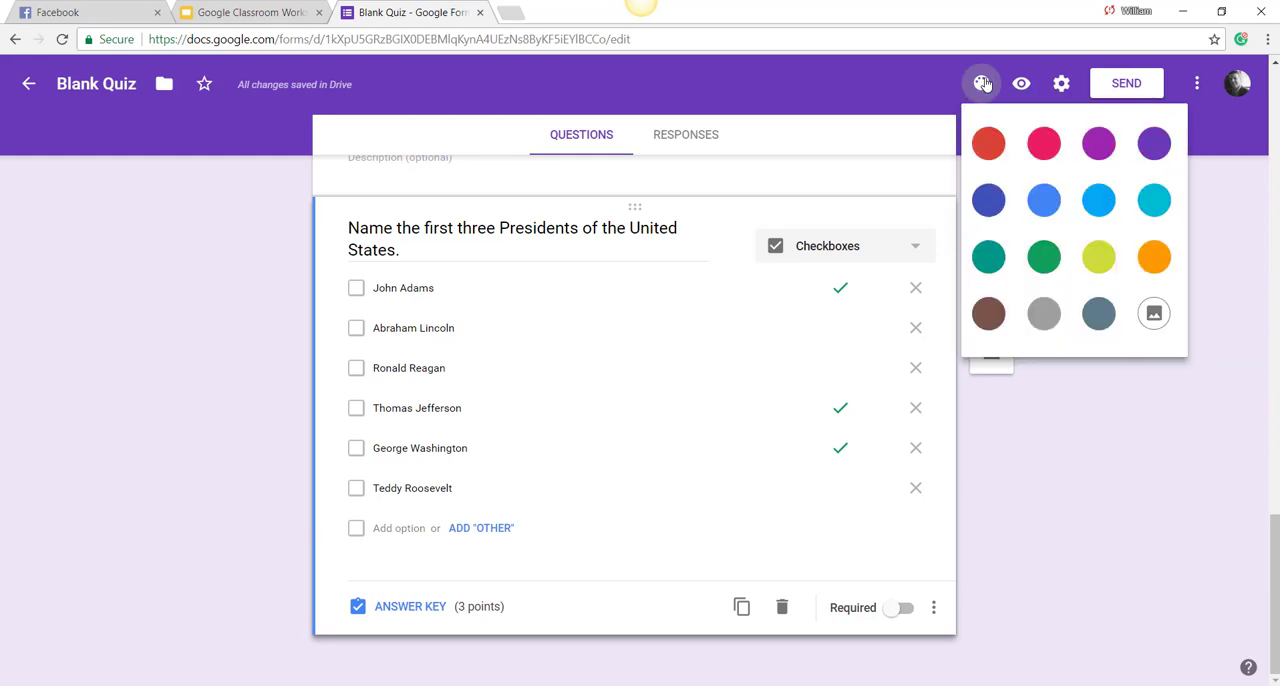
{"action": "left_click", "coordinate": [993, 145]}
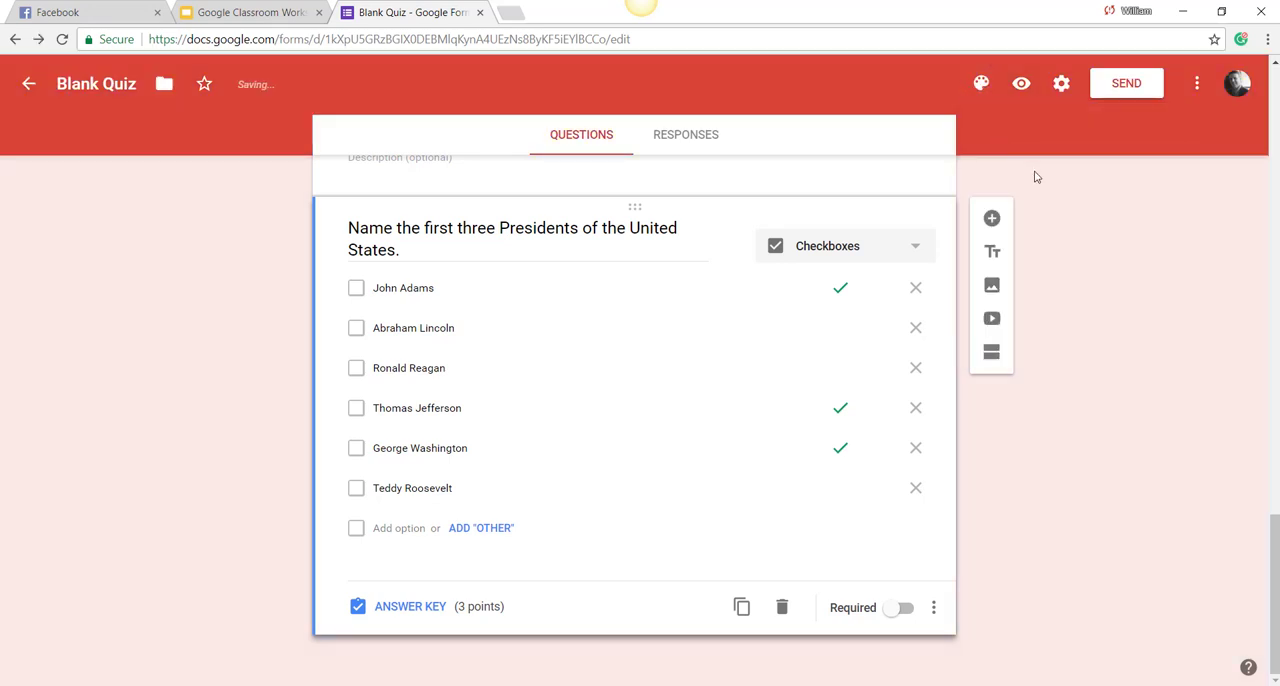
{"action": "left_click", "coordinate": [981, 83]}
{"action": "left_click", "coordinate": [1154, 257]}
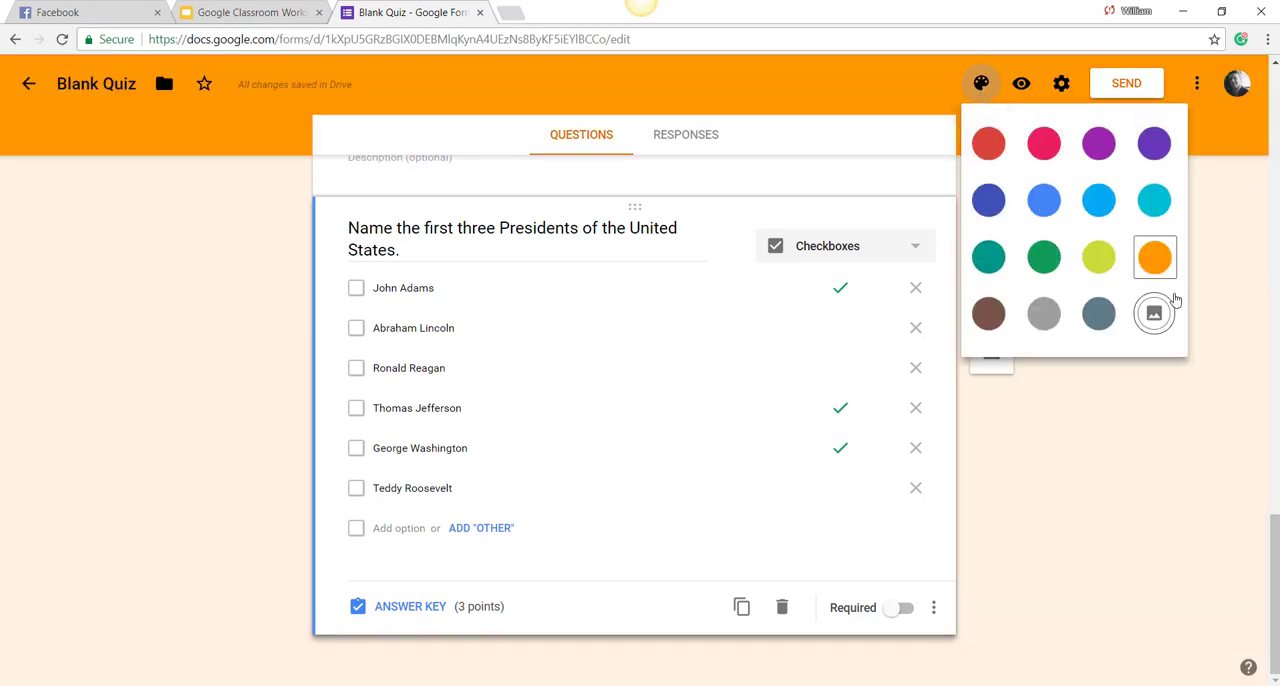
{"action": "left_click", "coordinate": [981, 93]}
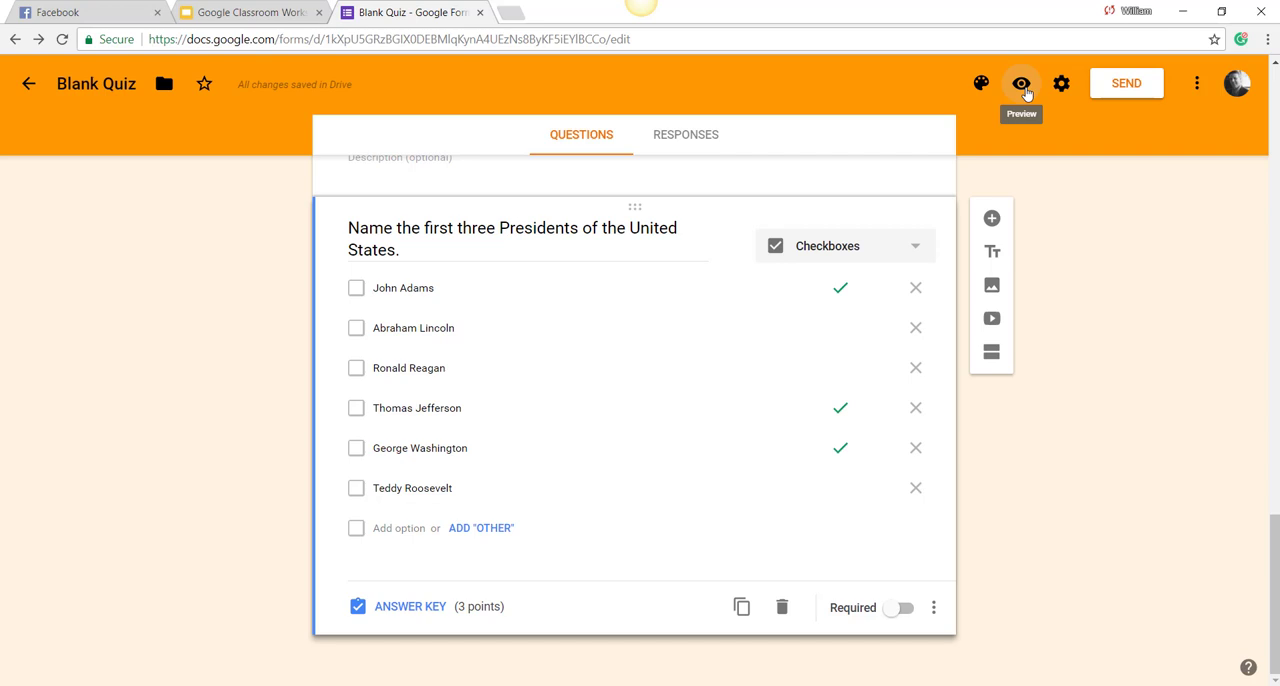
Step: Preview the quiz, fill in the required email and name fields, and answer the two color questions with "red and blue" and blue
{"action": "left_click", "coordinate": [1022, 87]}
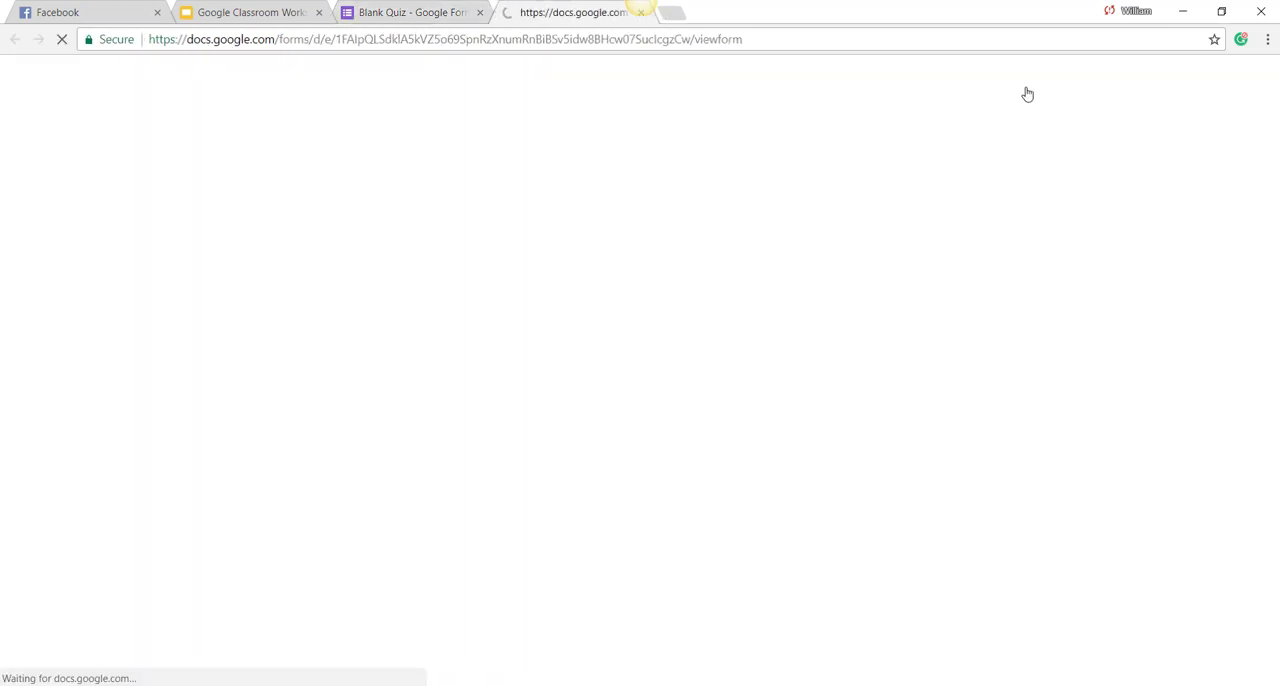
{"action": "scroll", "coordinate": [712, 286], "scroll_direction": "down", "scroll_amount": 2}
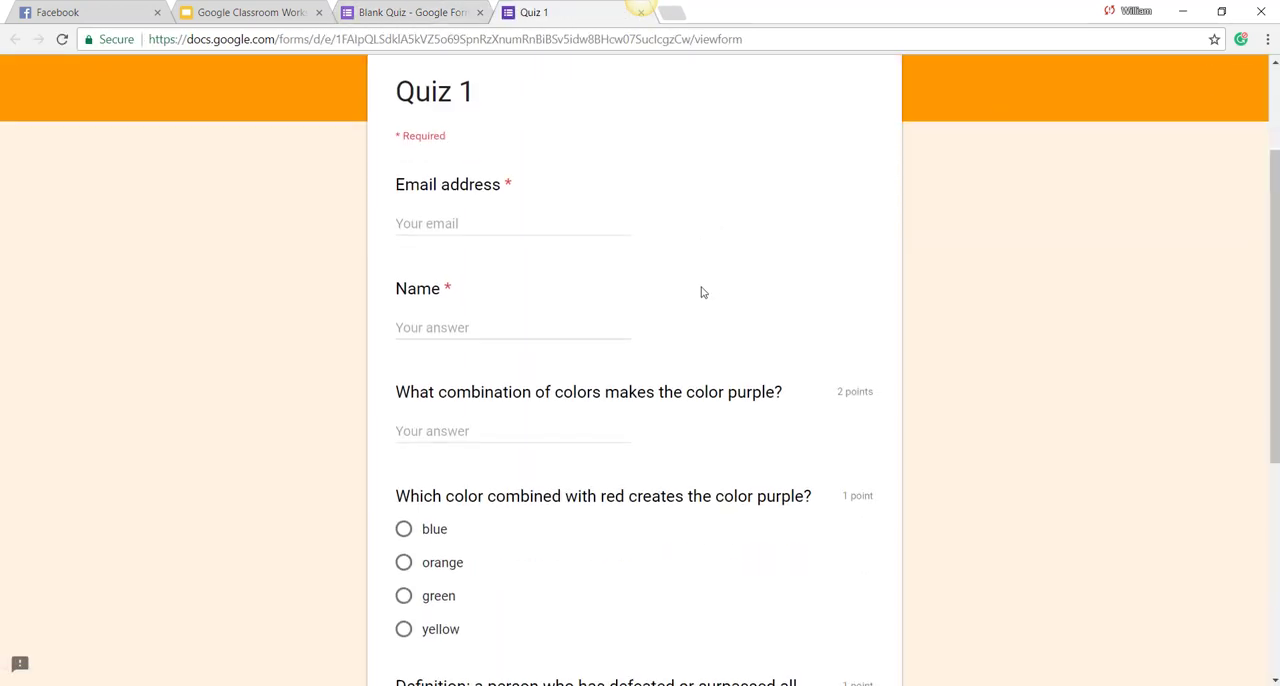
{"action": "left_click", "coordinate": [506, 328]}
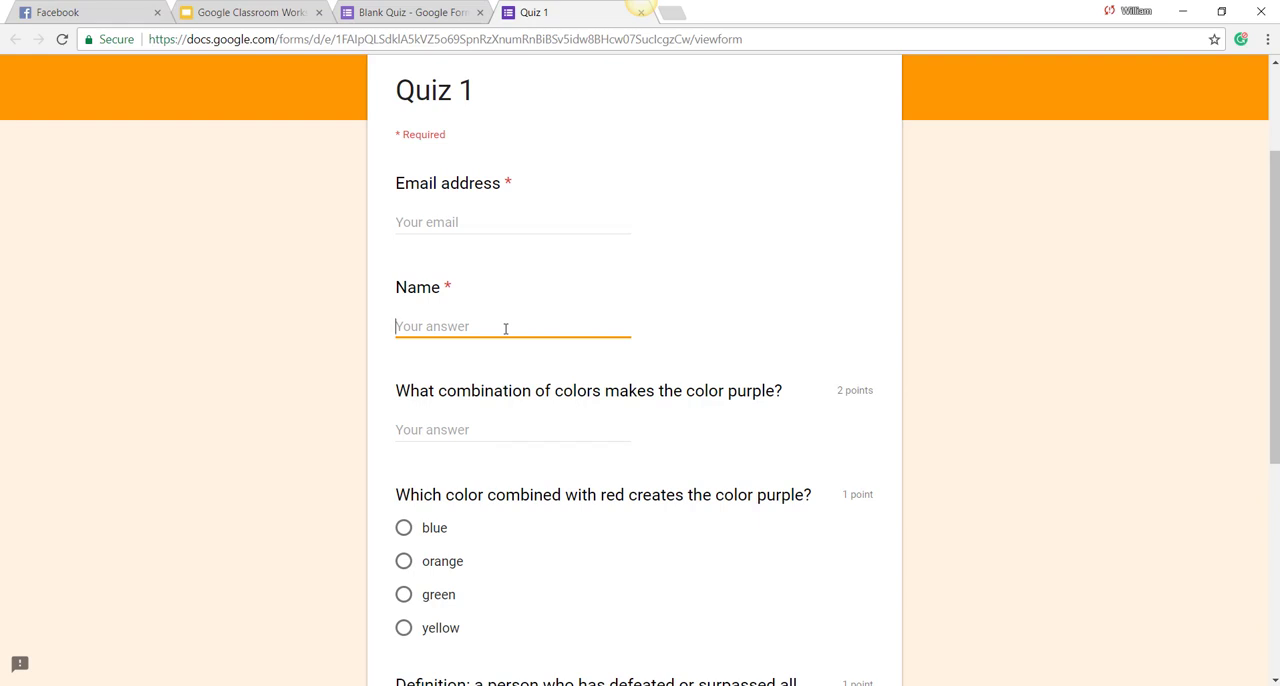
{"action": "type", "text": "Mr. Hopper"}
{"action": "left_click", "coordinate": [471, 430]}
{"action": "type", "text": "red"}
{"action": "type", "text": "and blue"}
{"action": "left_click", "coordinate": [403, 527]}
Step: Choose champion for the first definition and politician for the second, and continue to the quiz's next section
{"action": "scroll", "coordinate": [487, 490], "scroll_direction": "down", "scroll_amount": 3}
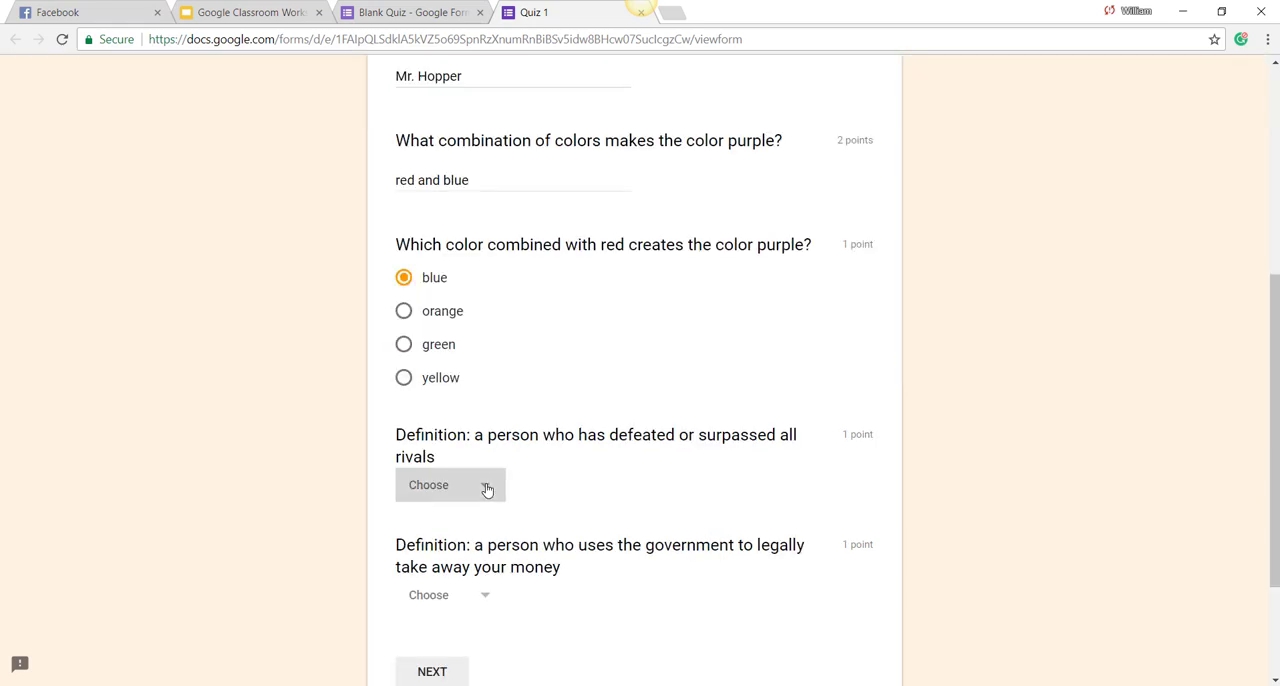
{"action": "left_click", "coordinate": [480, 489]}
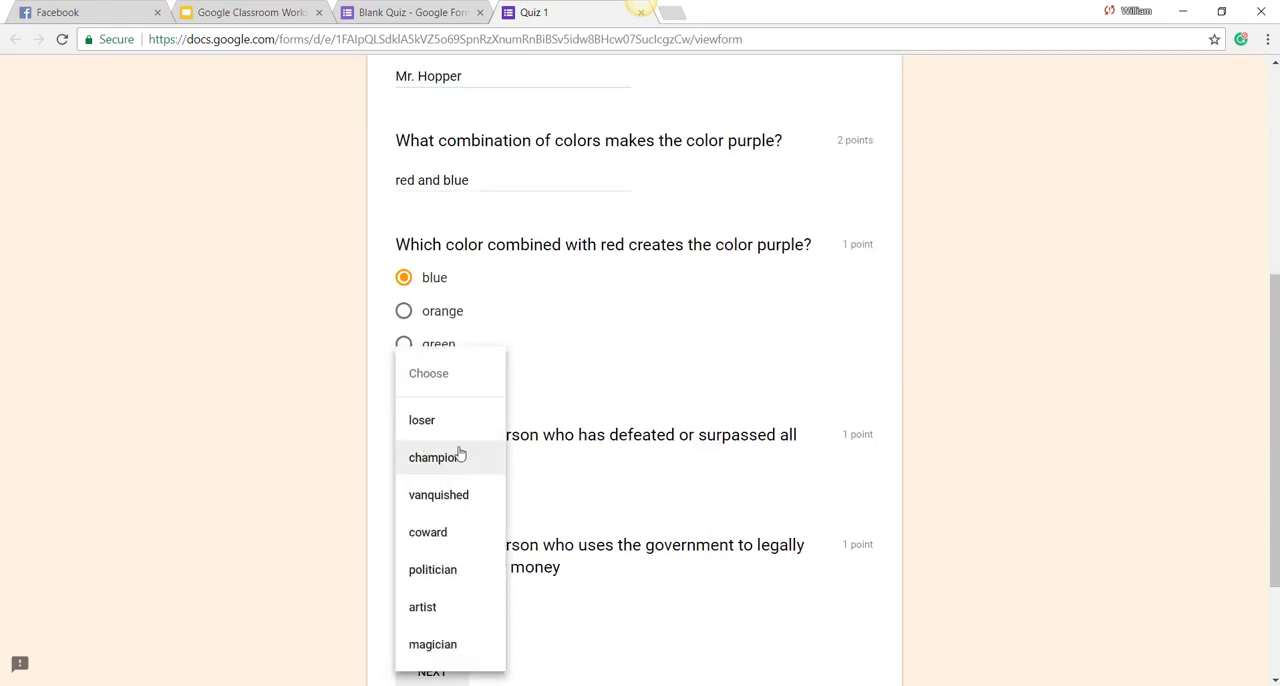
{"action": "left_click", "coordinate": [431, 457]}
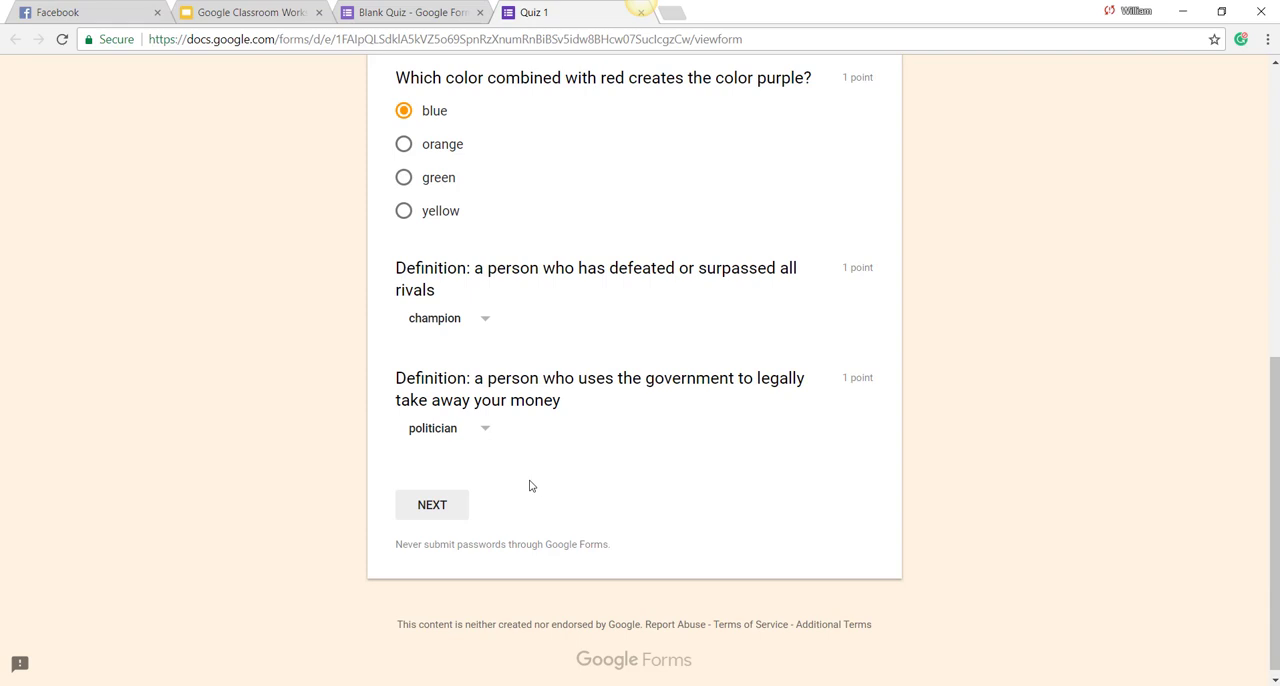
{"action": "left_click", "coordinate": [452, 505]}
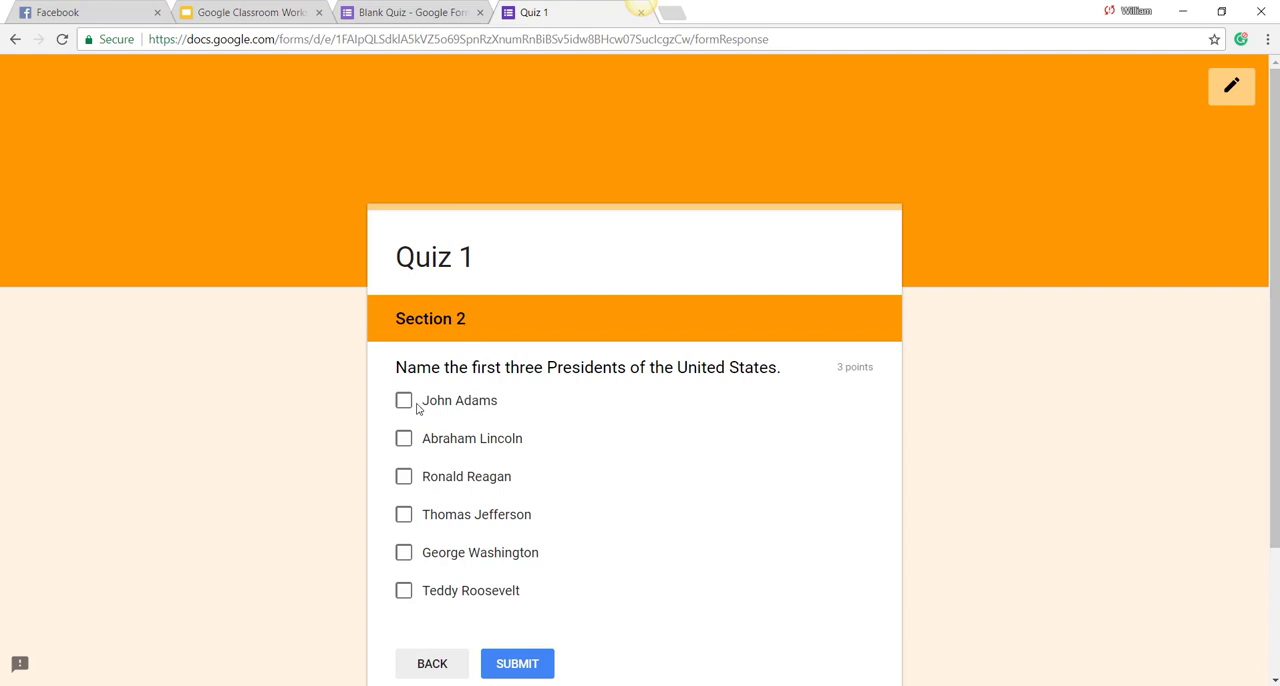
Step: Select John Adams, Thomas Jefferson and George Washington as the first three presidents and submit the quiz response
{"action": "scroll", "coordinate": [405, 400], "scroll_direction": "down", "scroll_amount": 1}
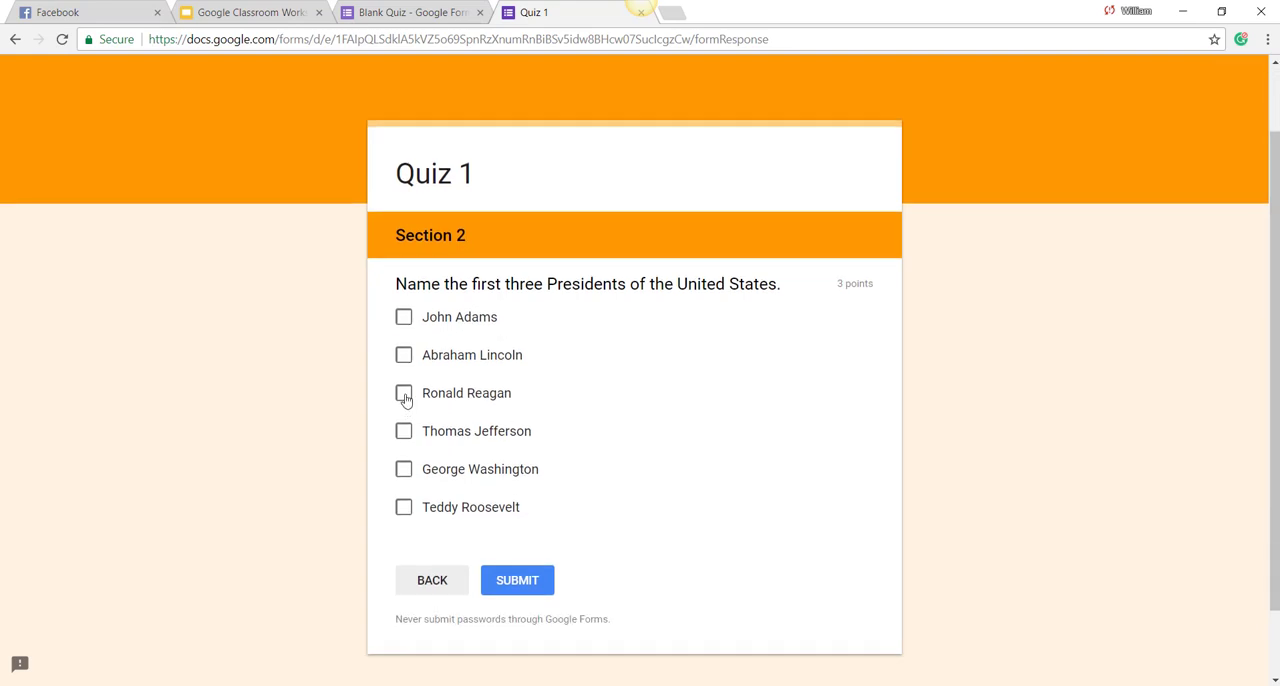
{"action": "left_click", "coordinate": [403, 317]}
{"action": "left_click", "coordinate": [404, 432]}
{"action": "left_click", "coordinate": [403, 469]}
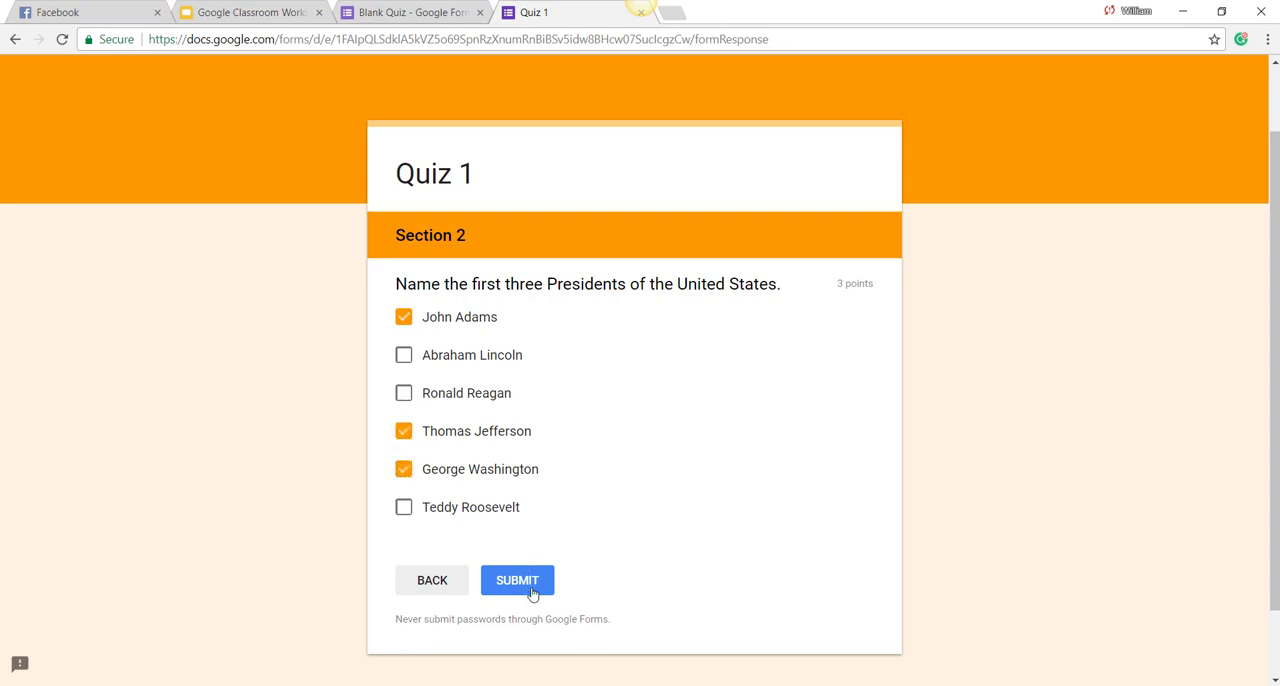
{"action": "left_click", "coordinate": [530, 578]}
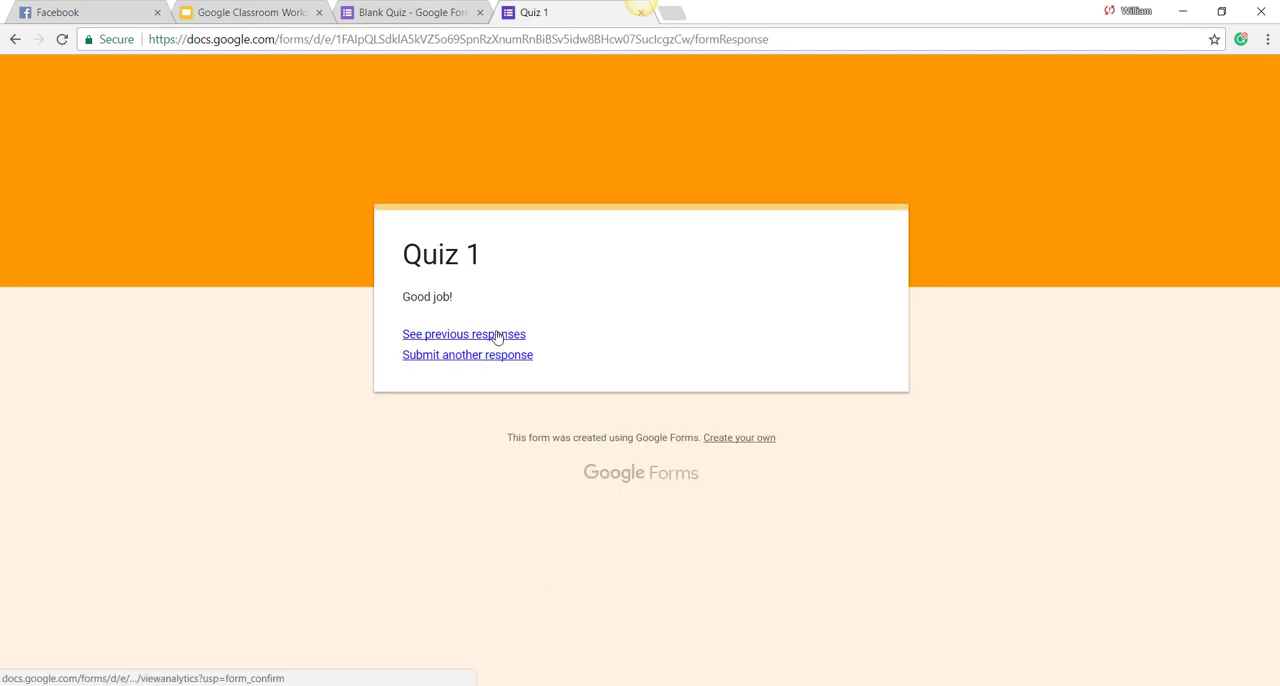
Step: Open the previous responses and review how the submitted answers were graded
{"action": "left_click", "coordinate": [498, 336]}
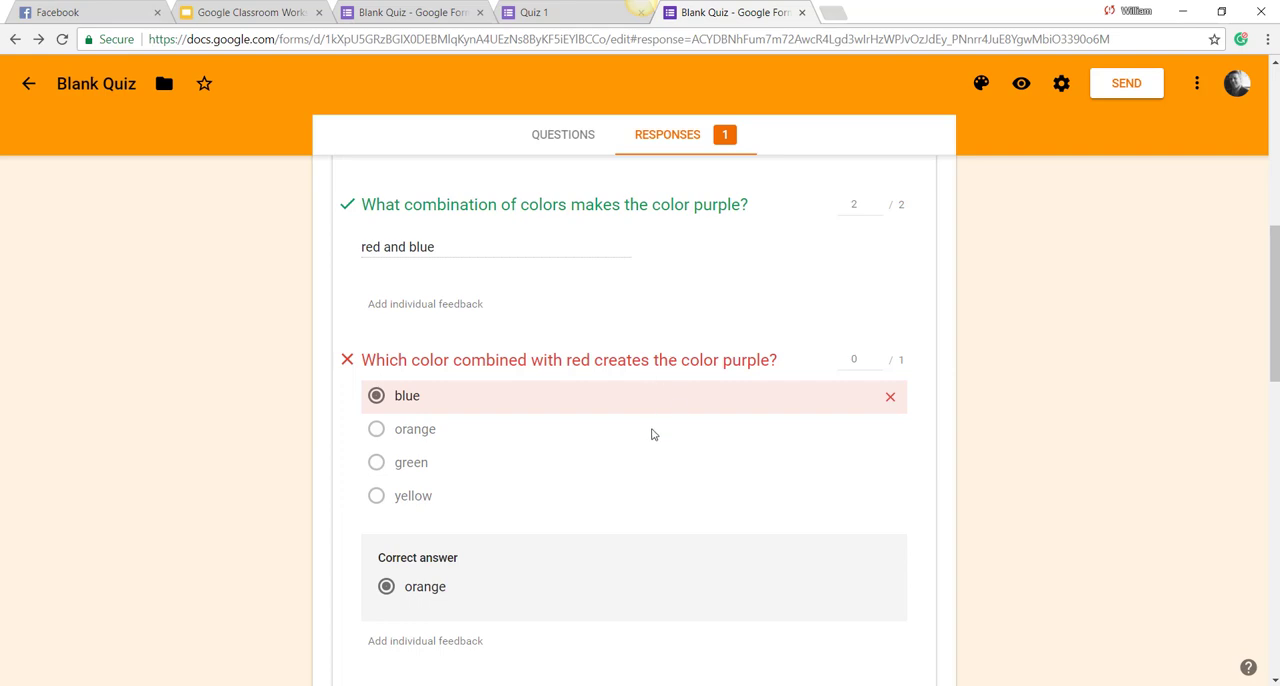
{"action": "scroll", "coordinate": [680, 405], "scroll_direction": "up", "scroll_amount": 3}
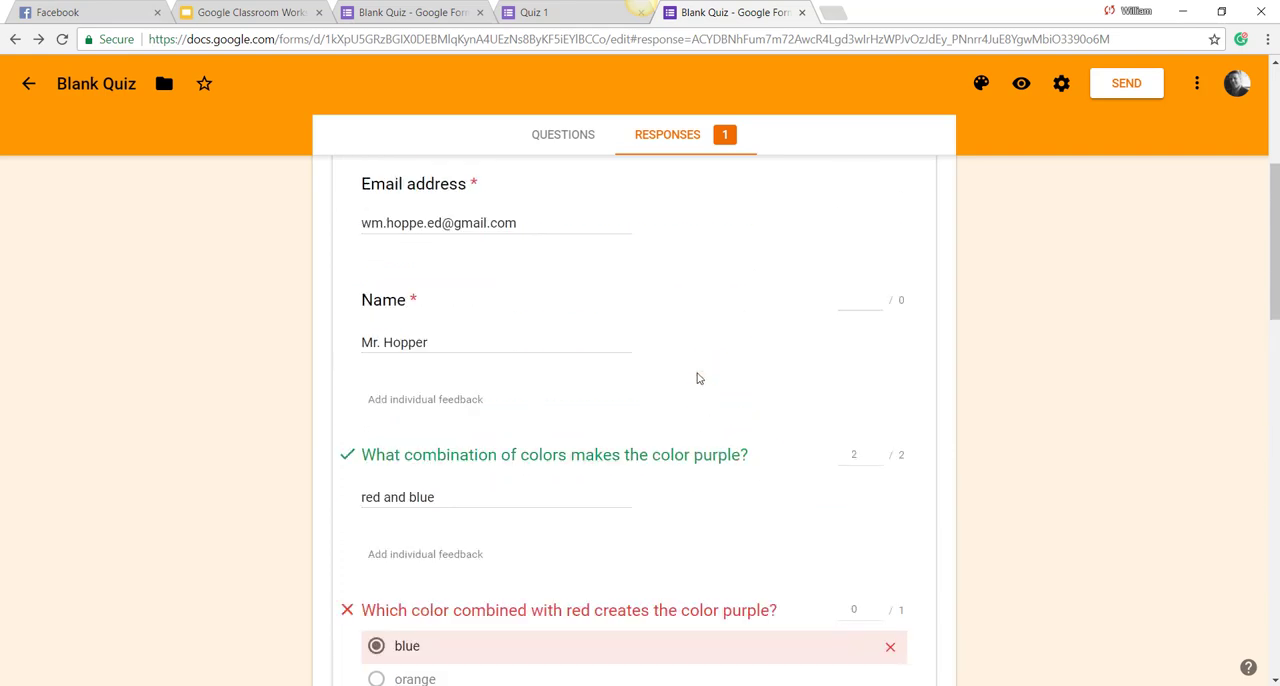
{"action": "scroll", "coordinate": [698, 378], "scroll_direction": "up", "scroll_amount": 4}
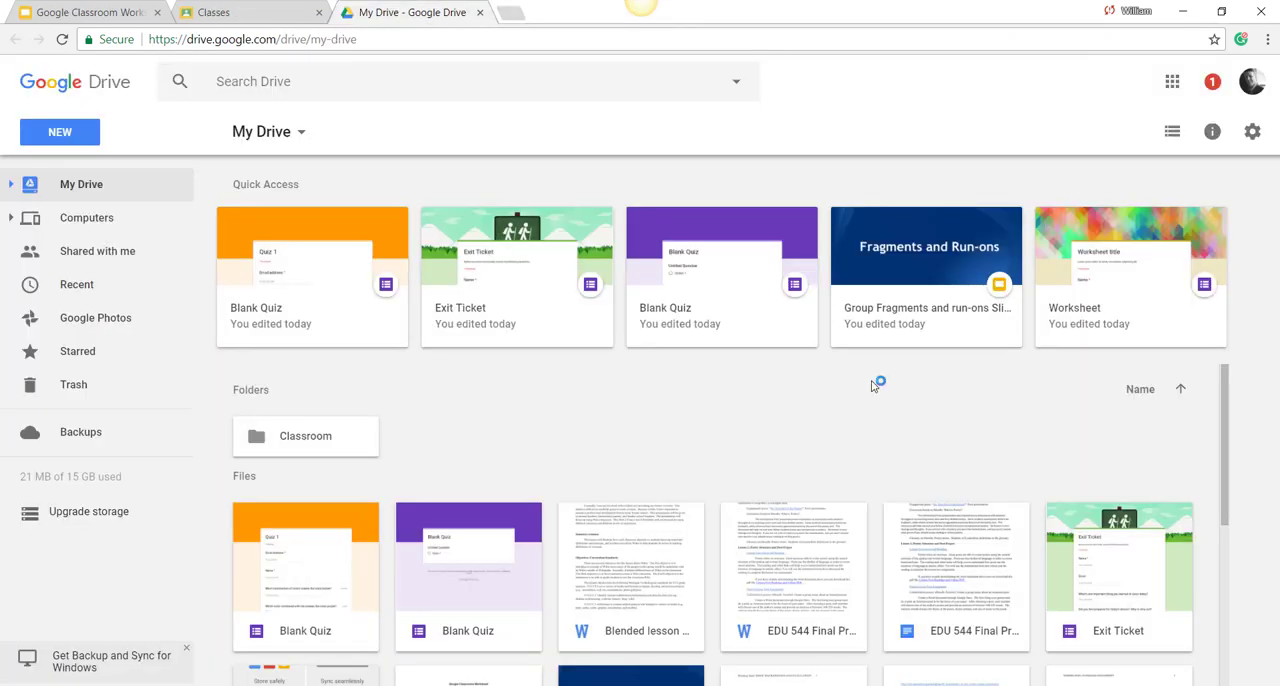
Step: Open the Quiz 1 form from Drive and make blue the only correct answer for the color combined with red to create purple
{"action": "double_click", "coordinate": [315, 273]}
{"action": "scroll", "coordinate": [787, 381], "scroll_direction": "down", "scroll_amount": 3}
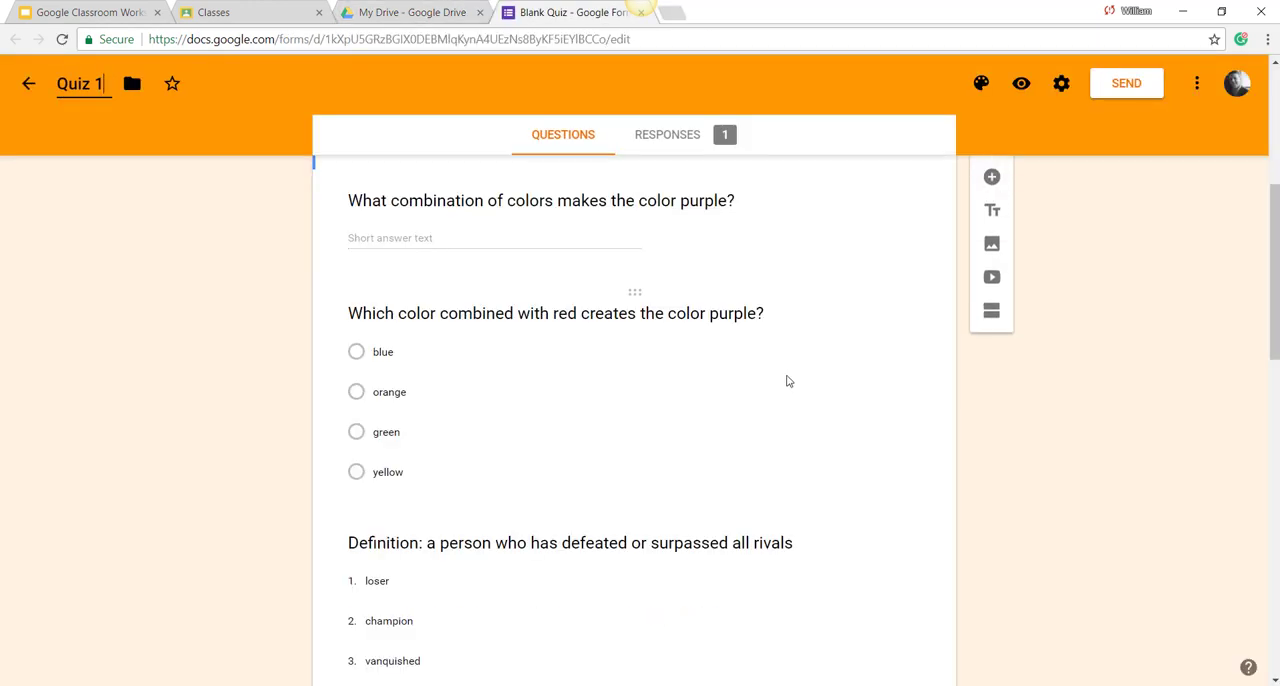
{"action": "left_click", "coordinate": [530, 390]}
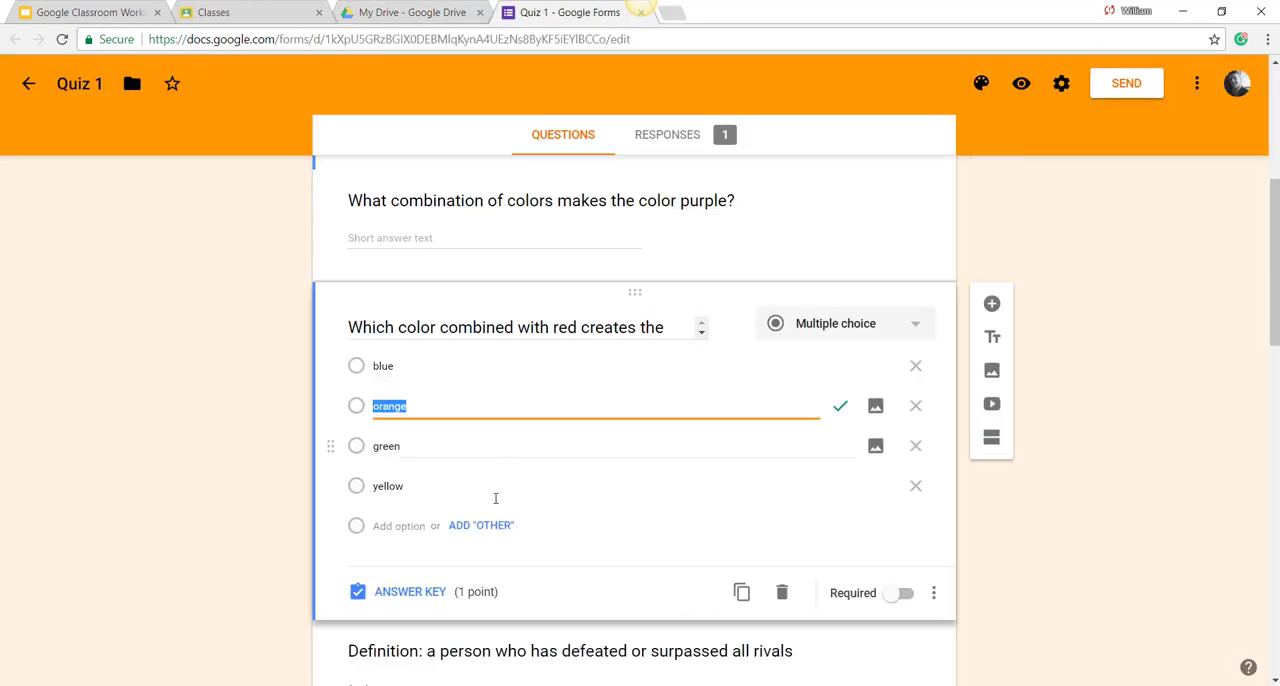
{"action": "left_click", "coordinate": [436, 597]}
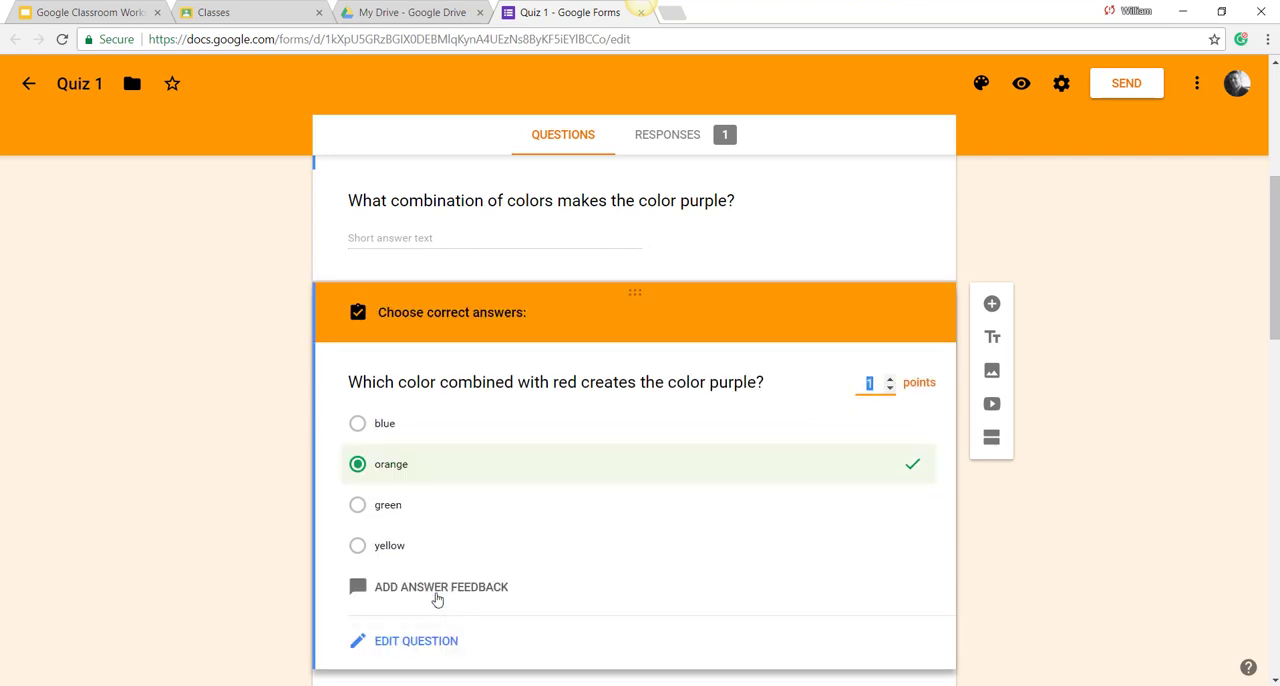
{"action": "left_click", "coordinate": [358, 424]}
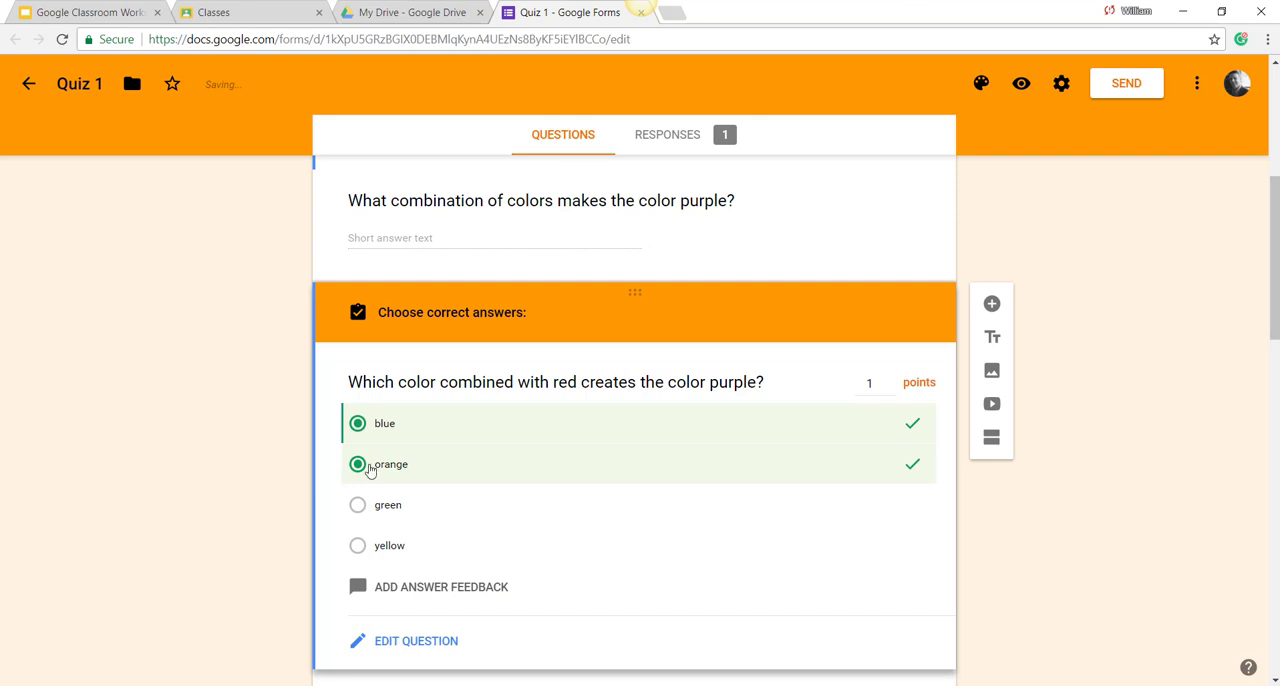
{"action": "left_click", "coordinate": [366, 465]}
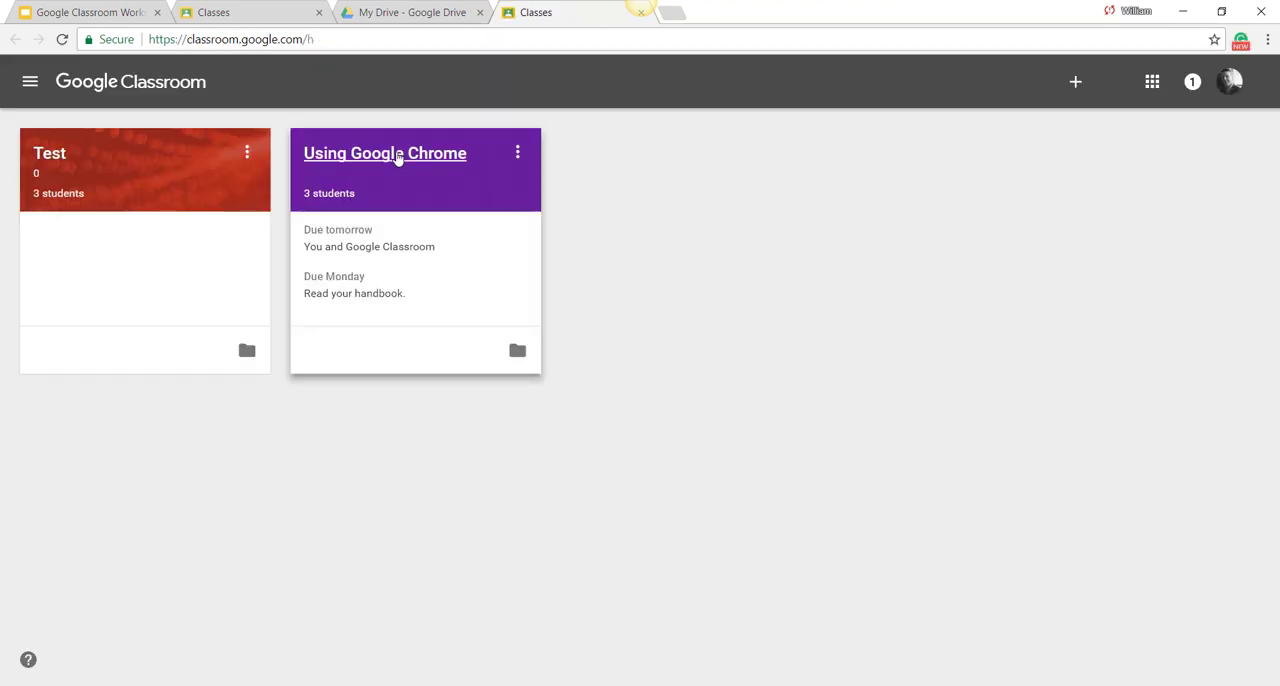
Step: Open the Using Google Chrome class in Google Classroom and start a new assignment titled "Quiz 1"
{"action": "left_click", "coordinate": [397, 157]}
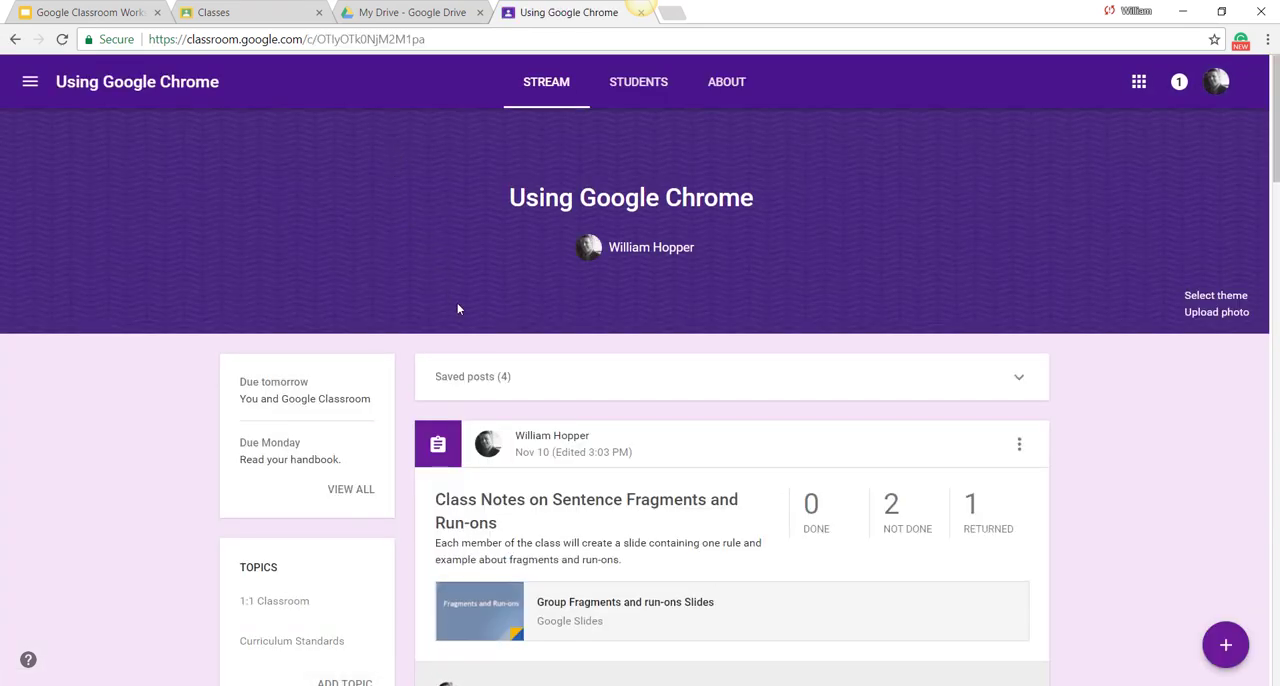
{"action": "mouse_move", "coordinate": [1212, 655]}
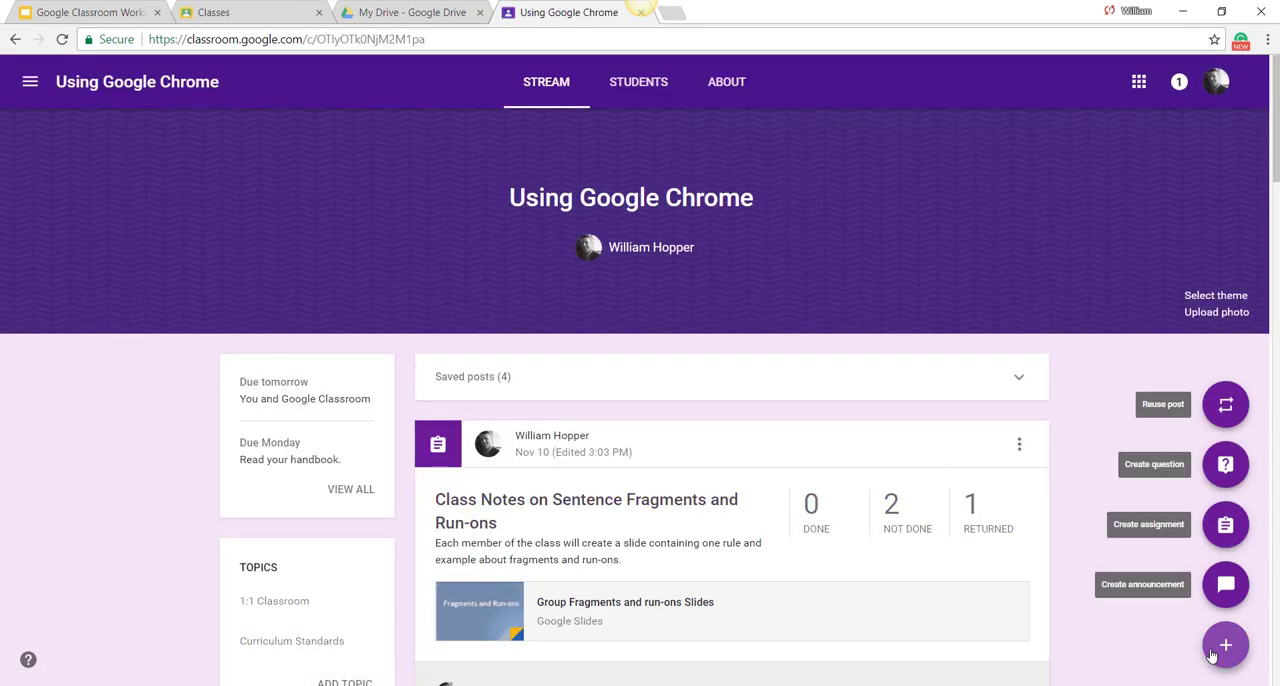
{"action": "left_click", "coordinate": [1225, 524]}
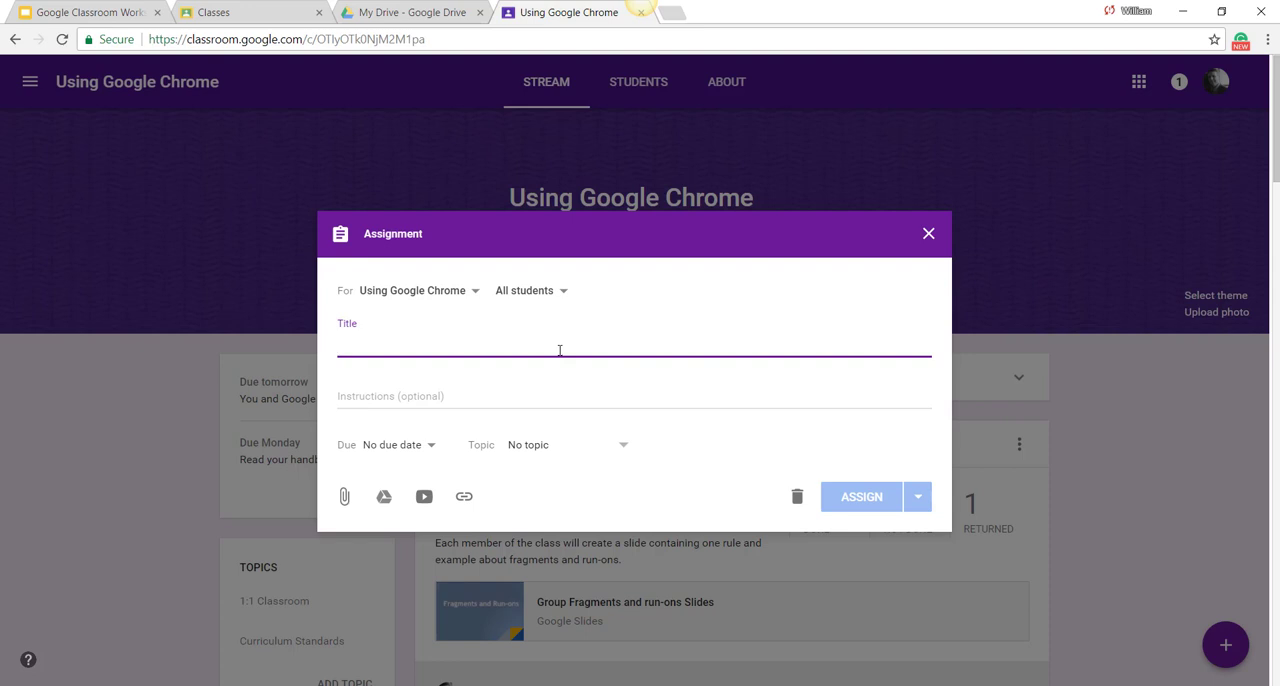
{"action": "type", "text": "O"}
{"action": "type", "text": "uiz 1"}
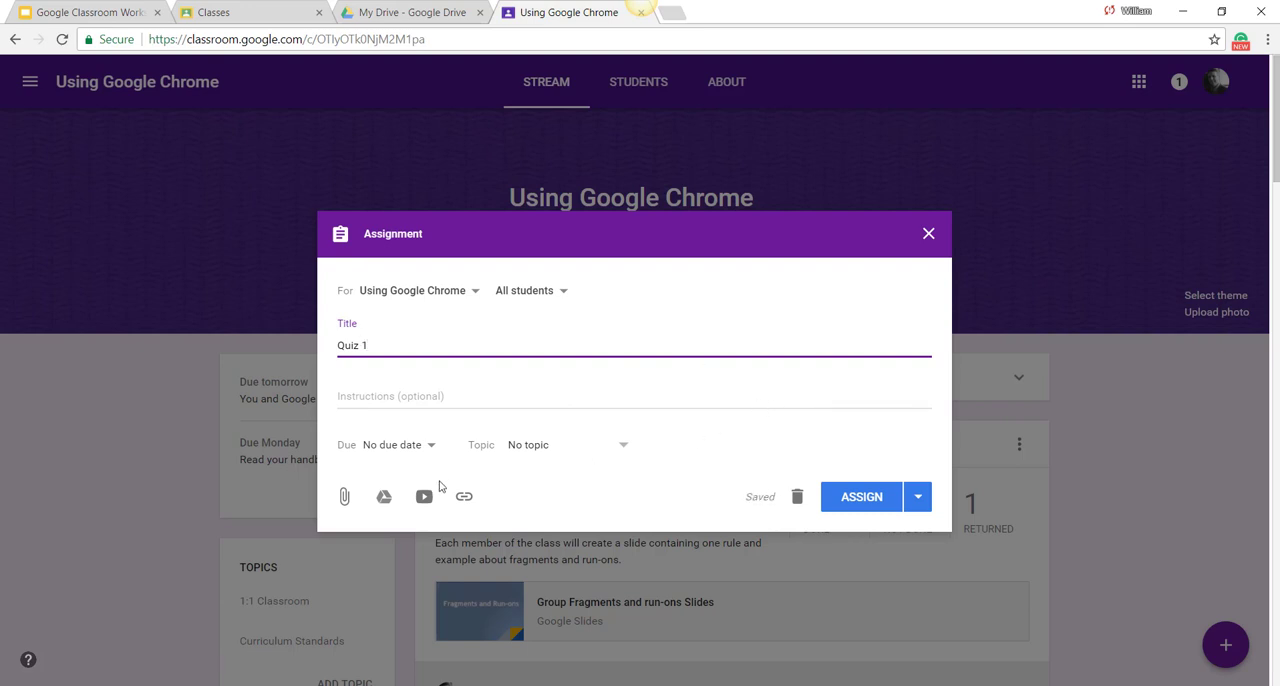
Step: Attach the Quiz 1 form from Google Drive to the assignment and assign it to all students
{"action": "left_click", "coordinate": [382, 508]}
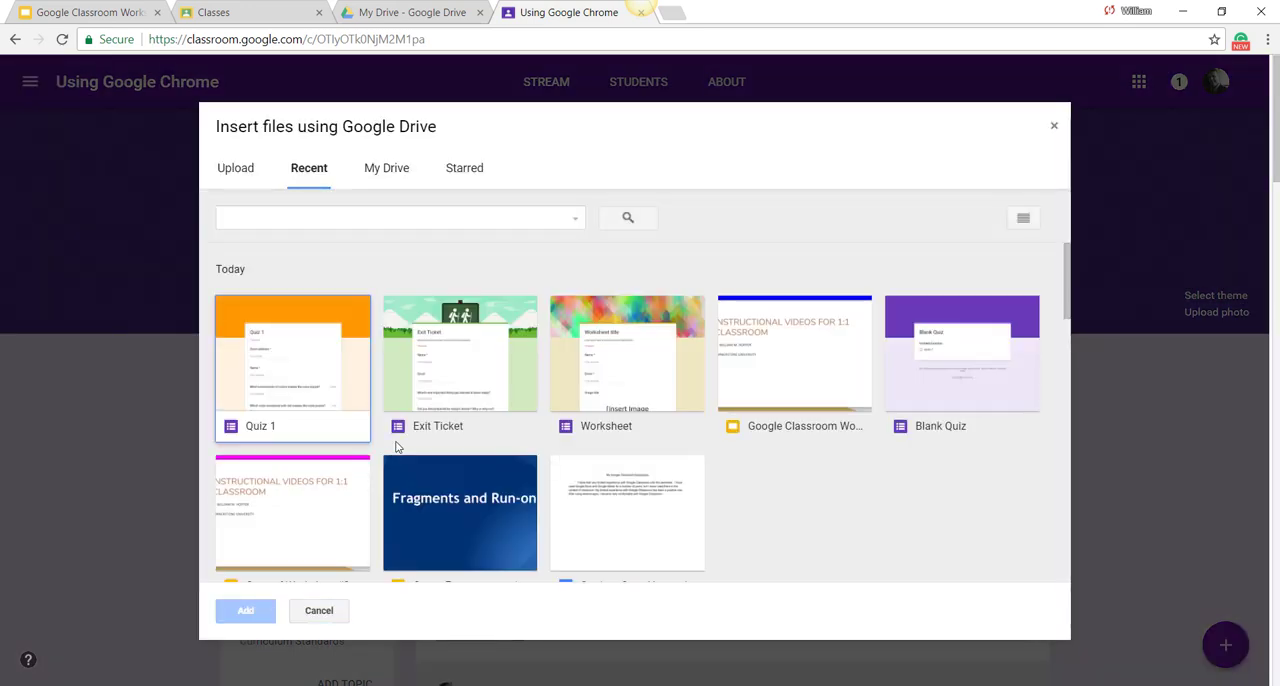
{"action": "double_click", "coordinate": [331, 397]}
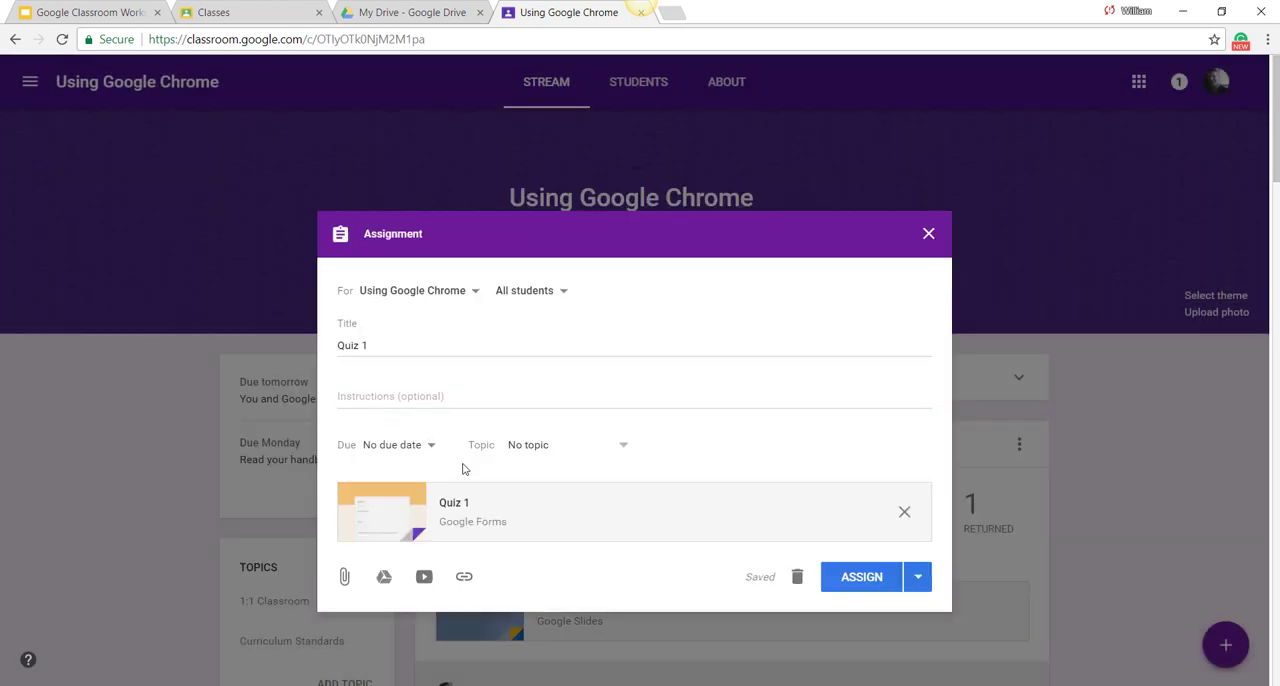
{"action": "left_click", "coordinate": [917, 585]}
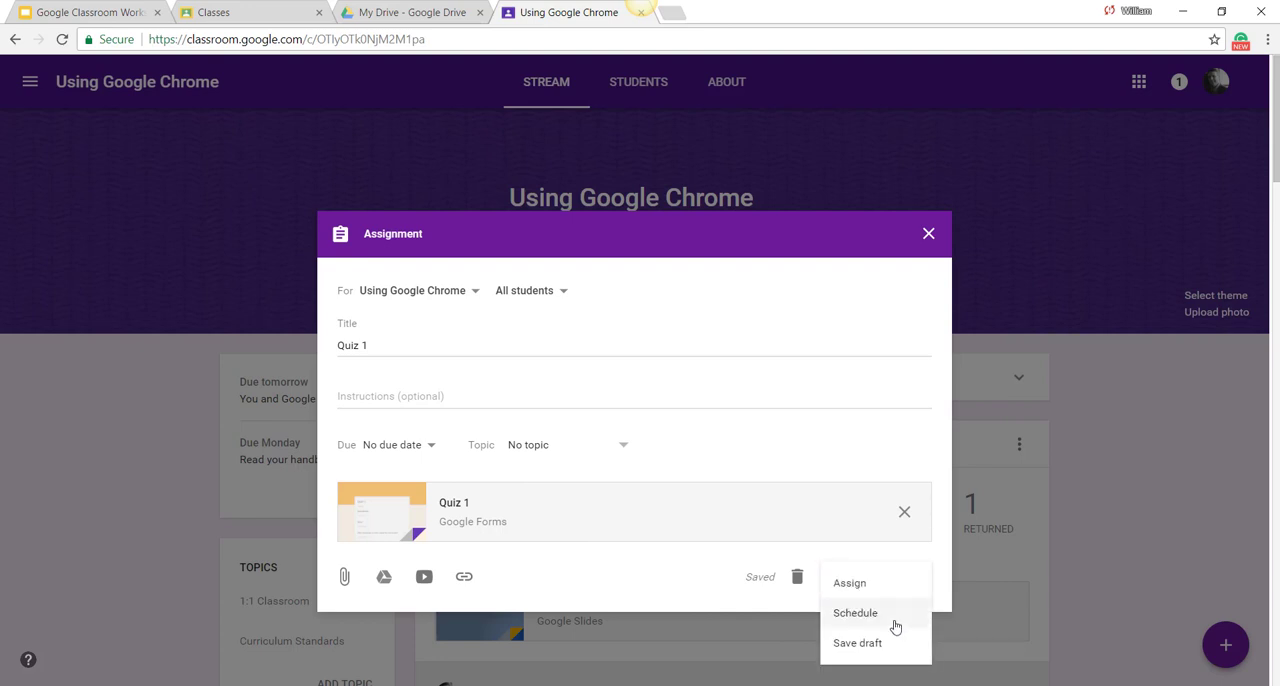
{"action": "left_click", "coordinate": [681, 583]}
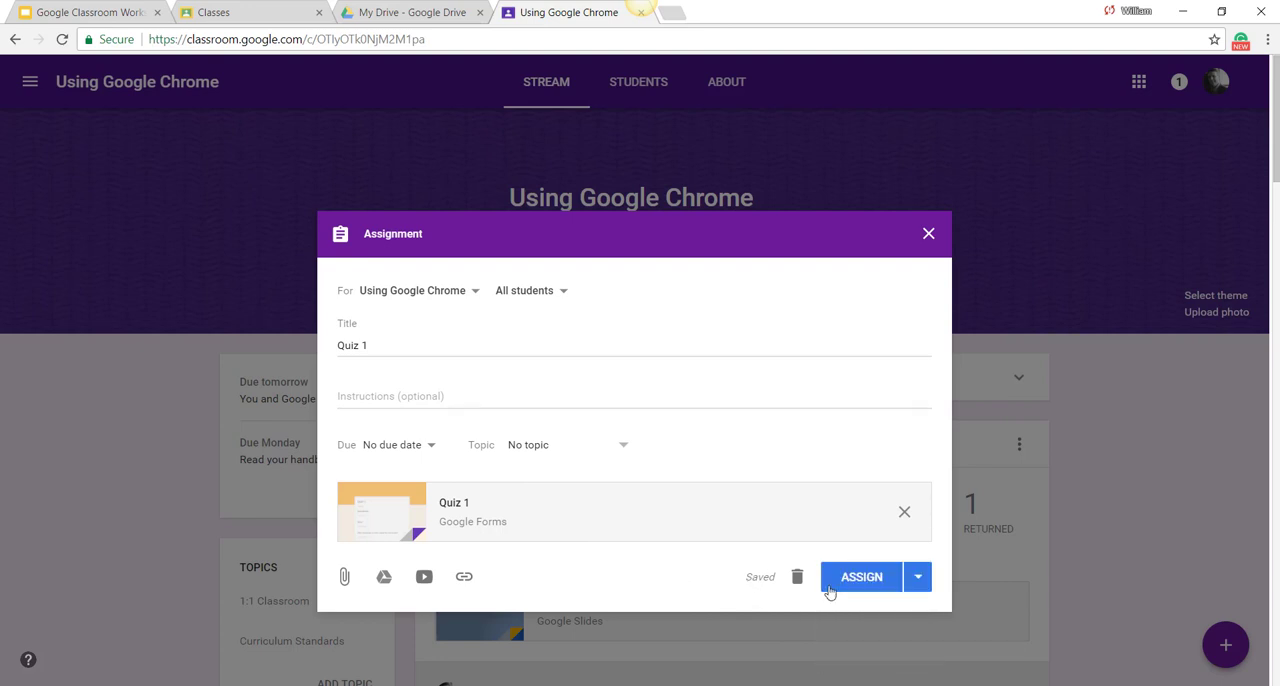
{"action": "left_click", "coordinate": [865, 588]}
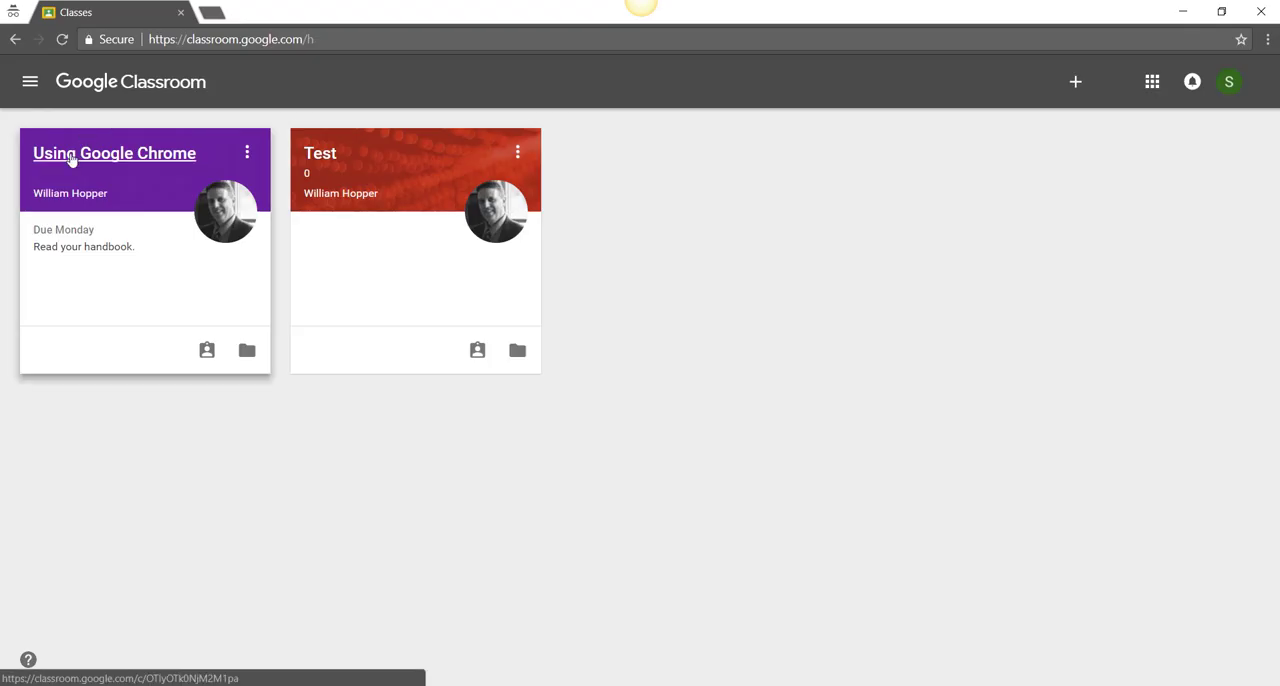
Step: From the student account, open the Quiz 1 assignment in the Using Google Chrome class, enter "Student 1" as the name and continue
{"action": "left_click", "coordinate": [72, 155]}
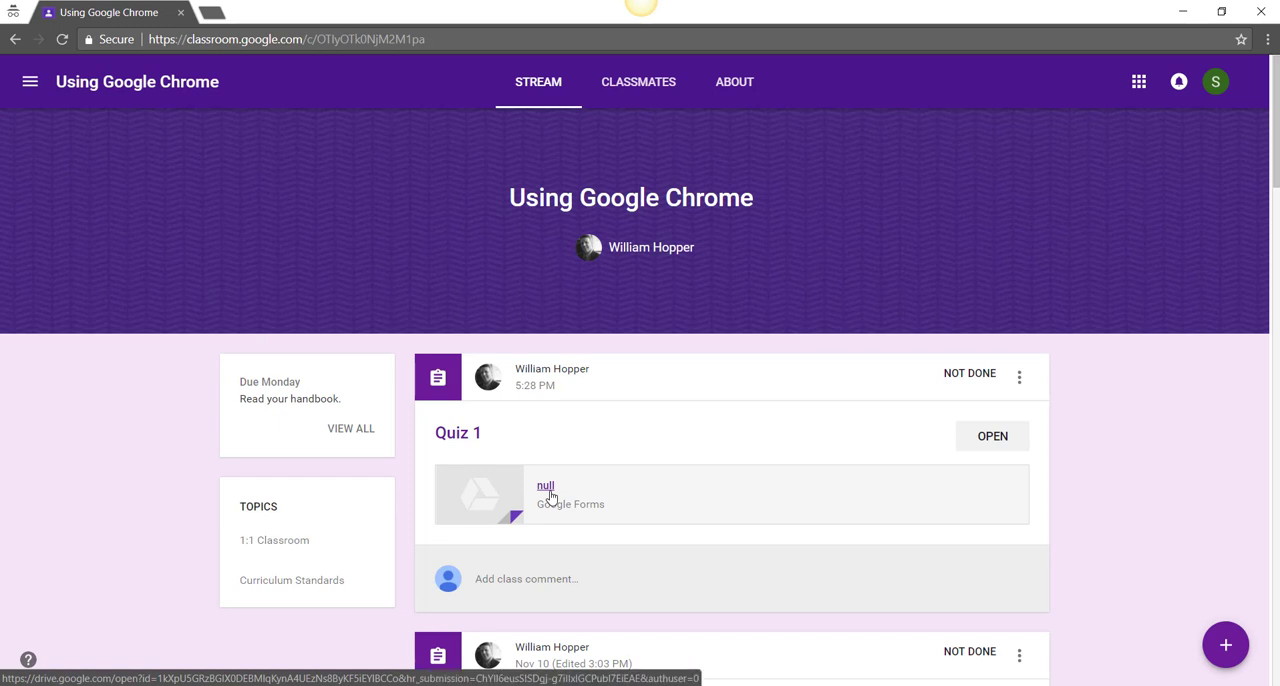
{"action": "left_click", "coordinate": [995, 443]}
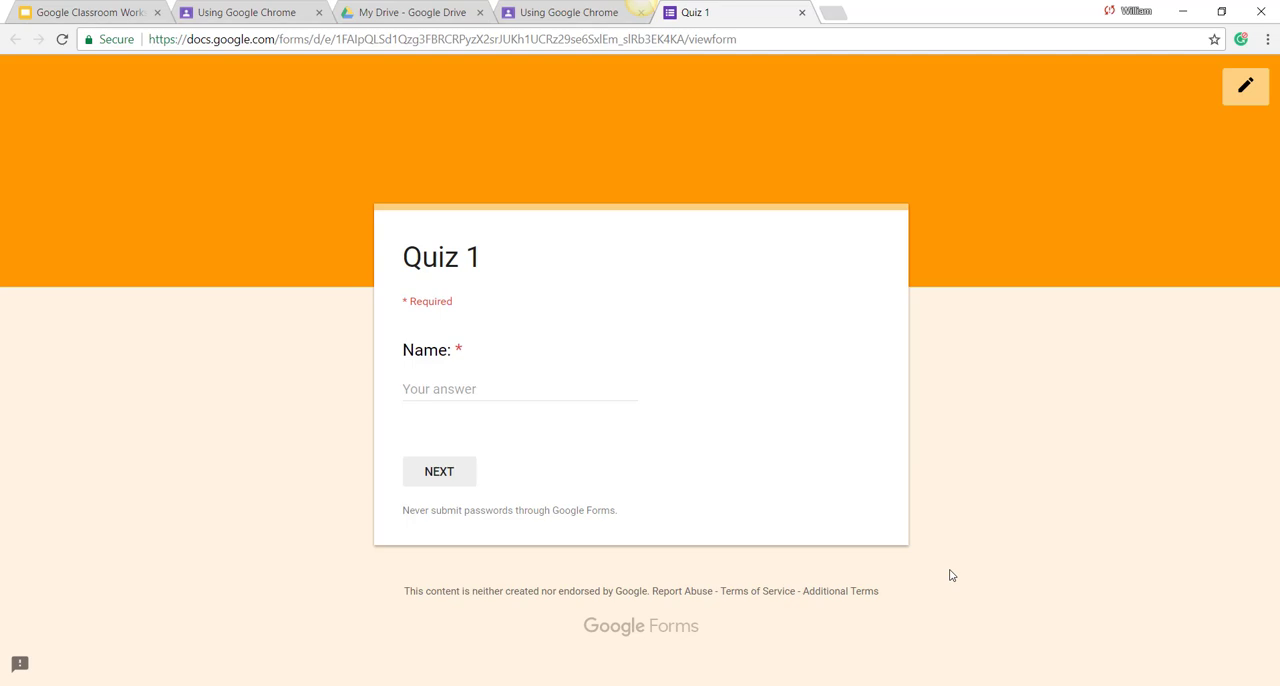
{"action": "left_click", "coordinate": [505, 390]}
{"action": "type", "text": "Student 1"}
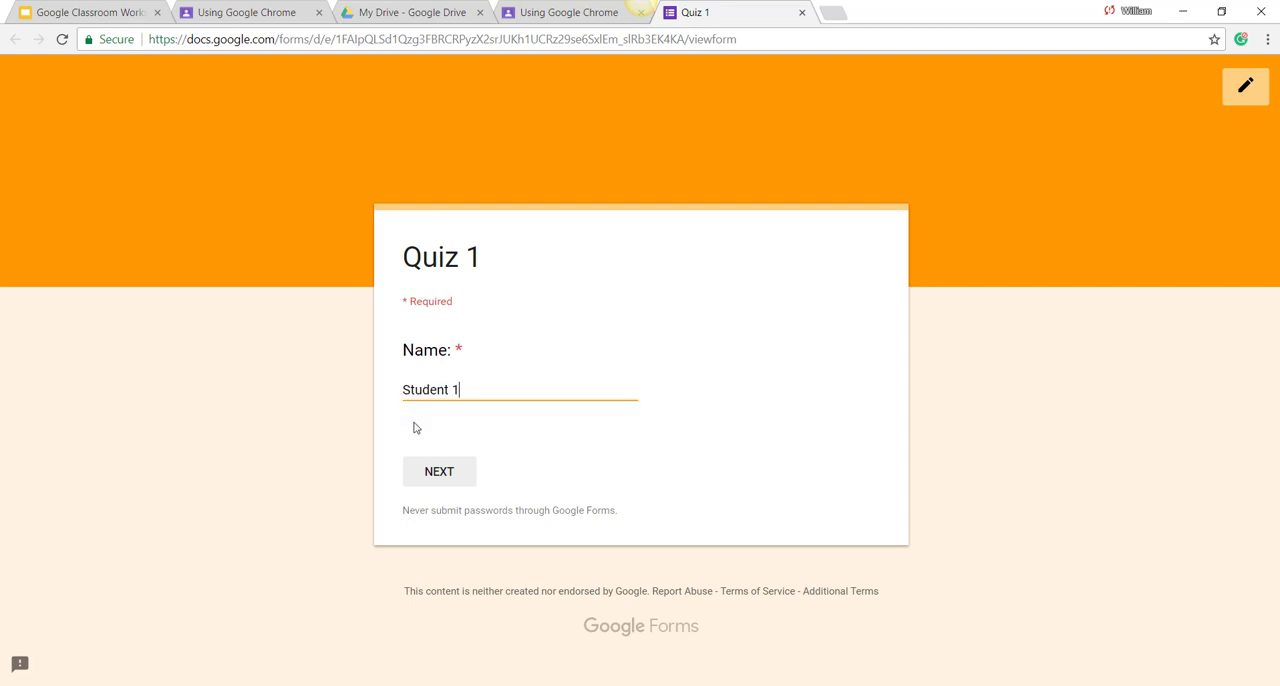
{"action": "left_click", "coordinate": [439, 471]}
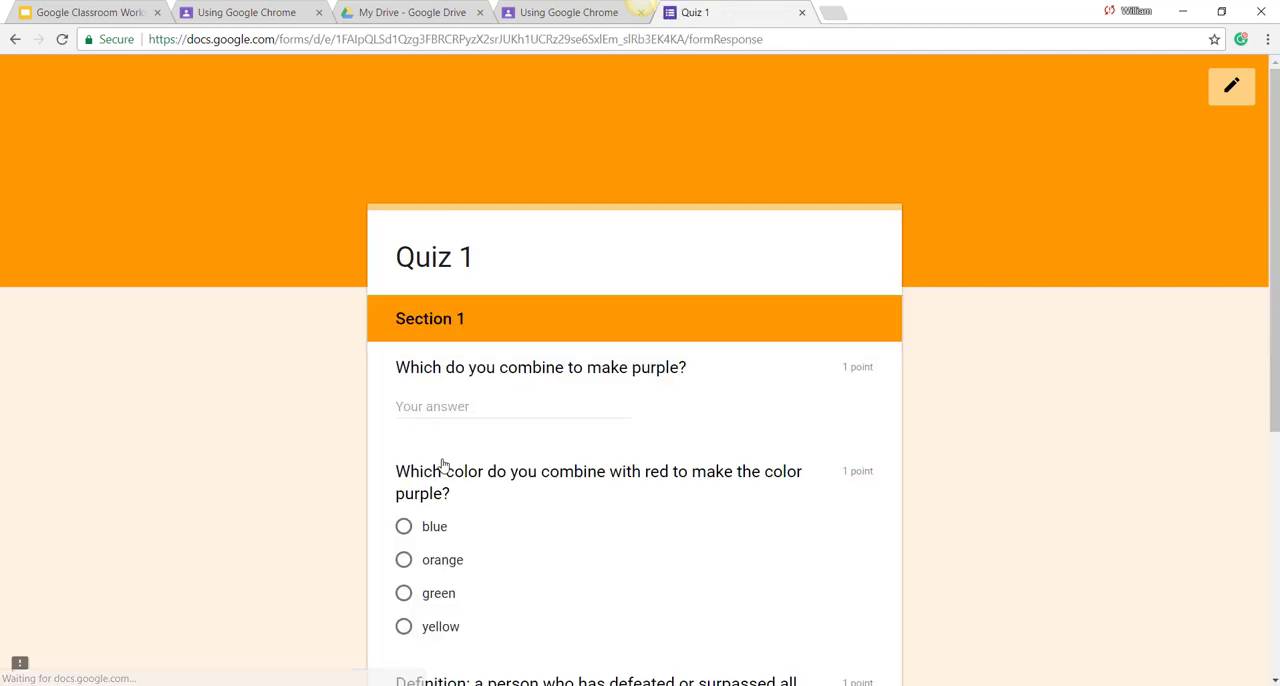
Step: Answer section 1 with "red and blue", blue, champion and politician, choose George Washington in section 2, and submit the quiz
{"action": "left_click", "coordinate": [430, 408]}
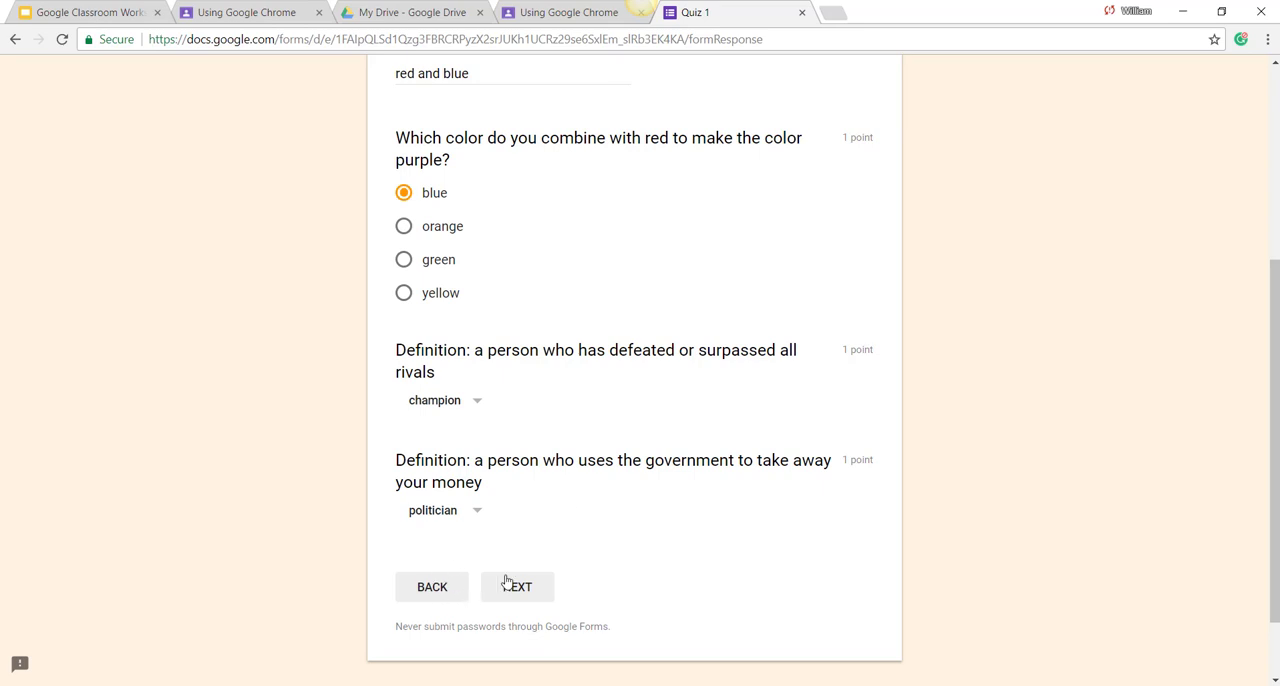
{"action": "left_click", "coordinate": [516, 589]}
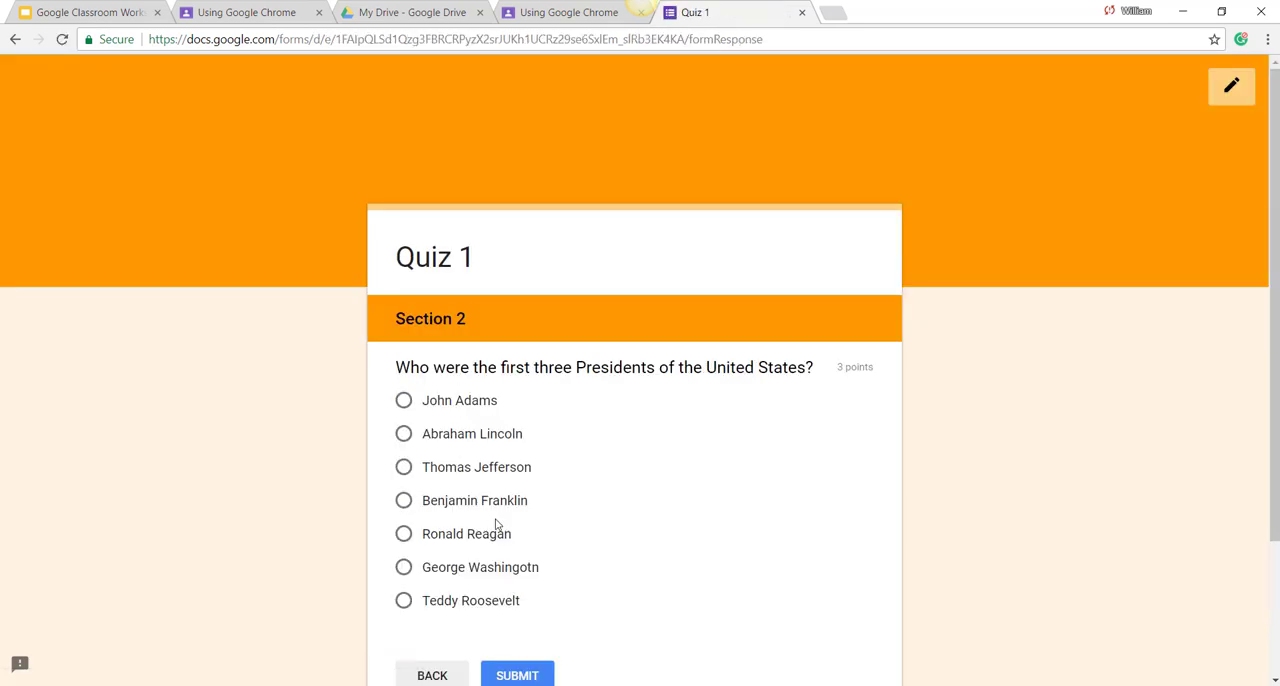
{"action": "scroll", "coordinate": [488, 525], "scroll_direction": "down", "scroll_amount": 1}
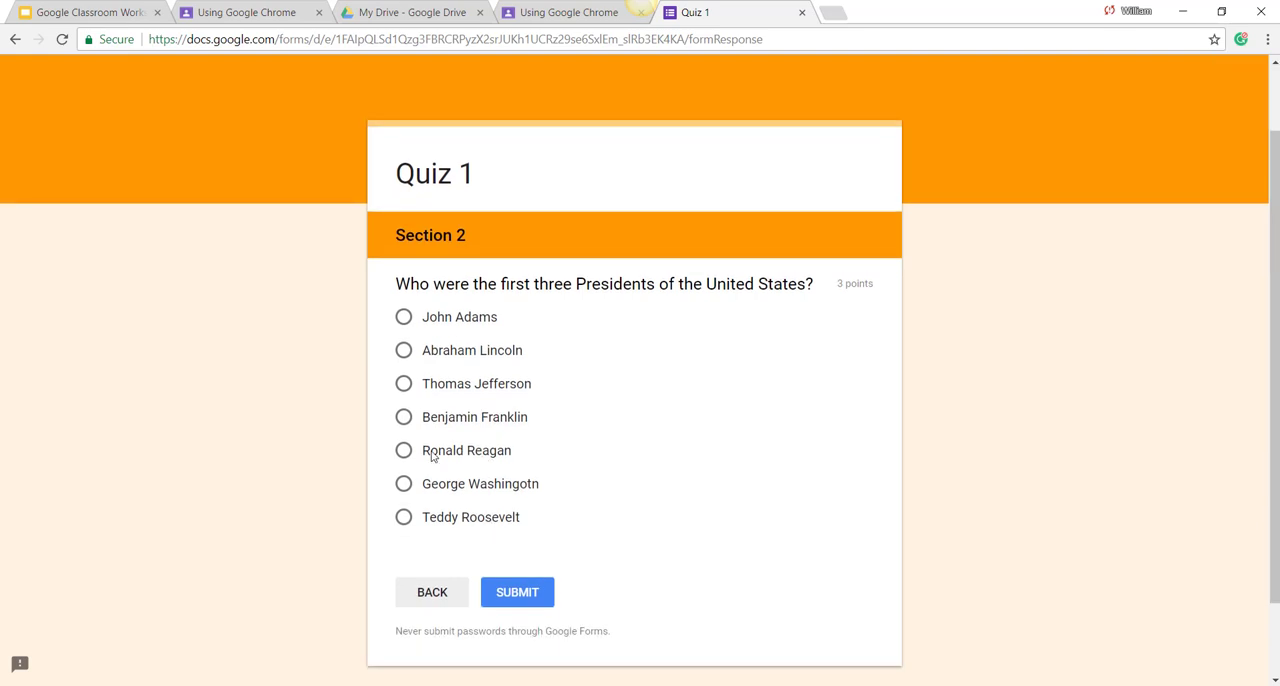
{"action": "left_click", "coordinate": [405, 319]}
{"action": "left_click", "coordinate": [403, 390]}
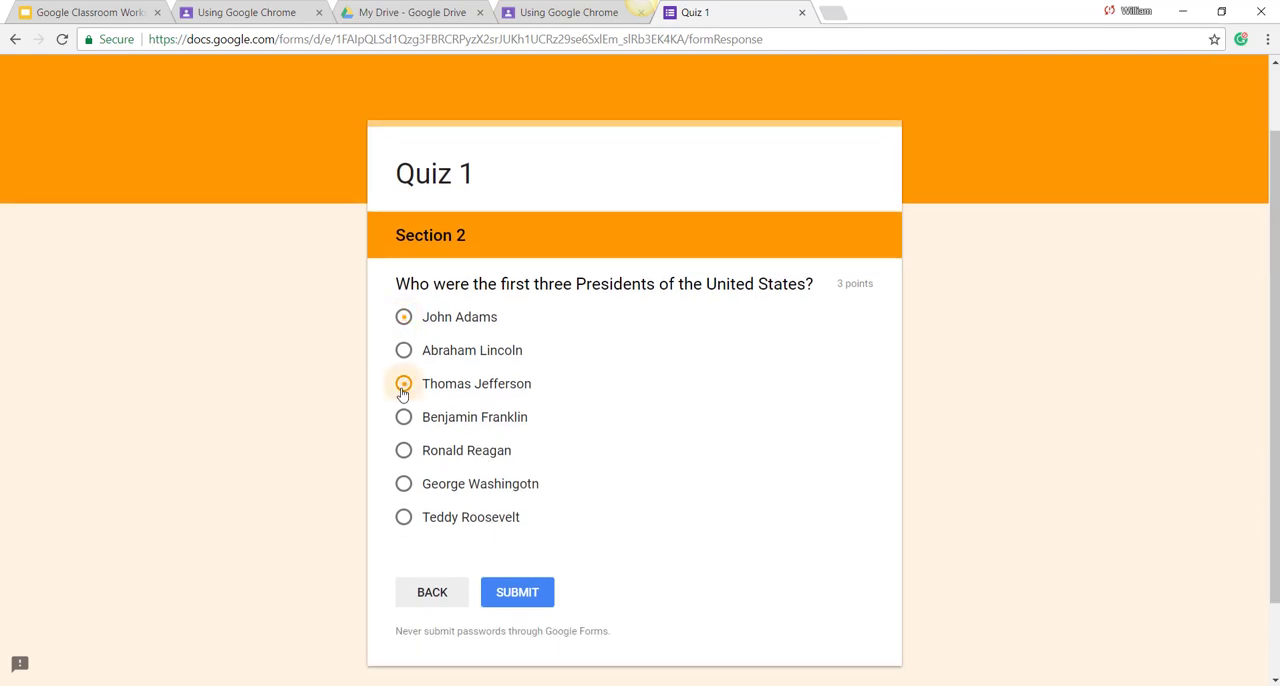
{"action": "left_click", "coordinate": [403, 485]}
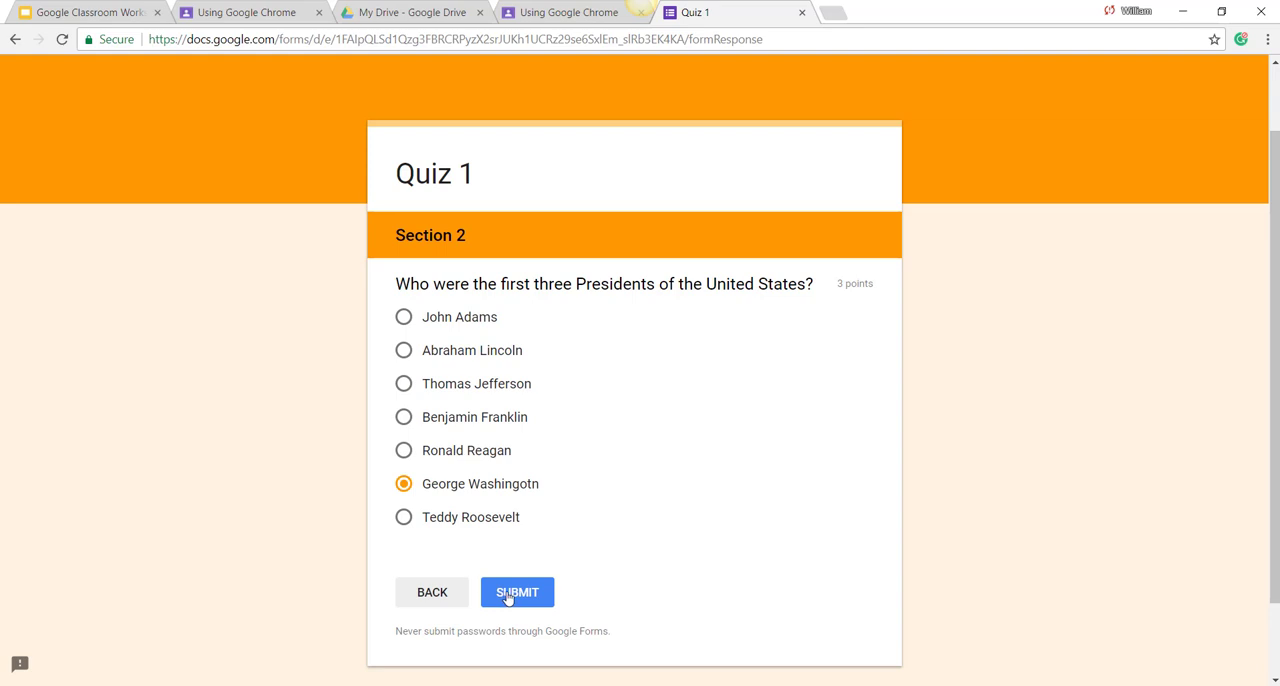
{"action": "left_click", "coordinate": [505, 598]}
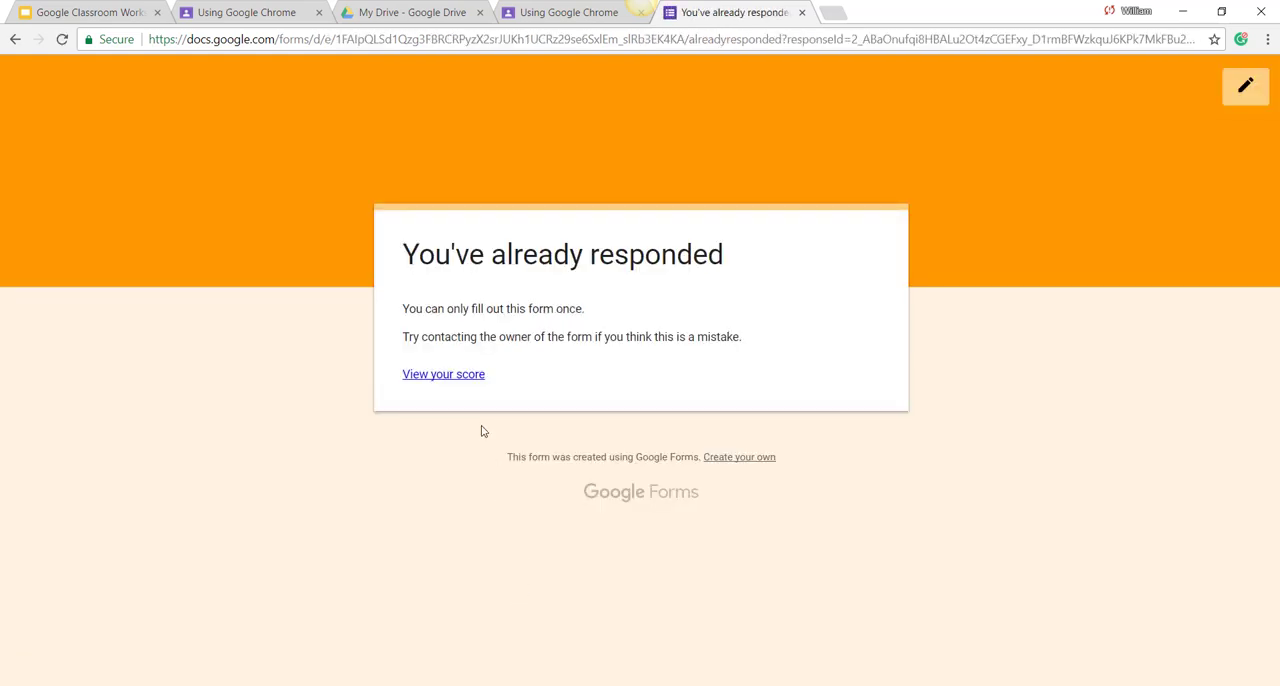
Step: View the submitted quiz's score and review how the section 1 answers were graded
{"action": "left_click", "coordinate": [476, 380]}
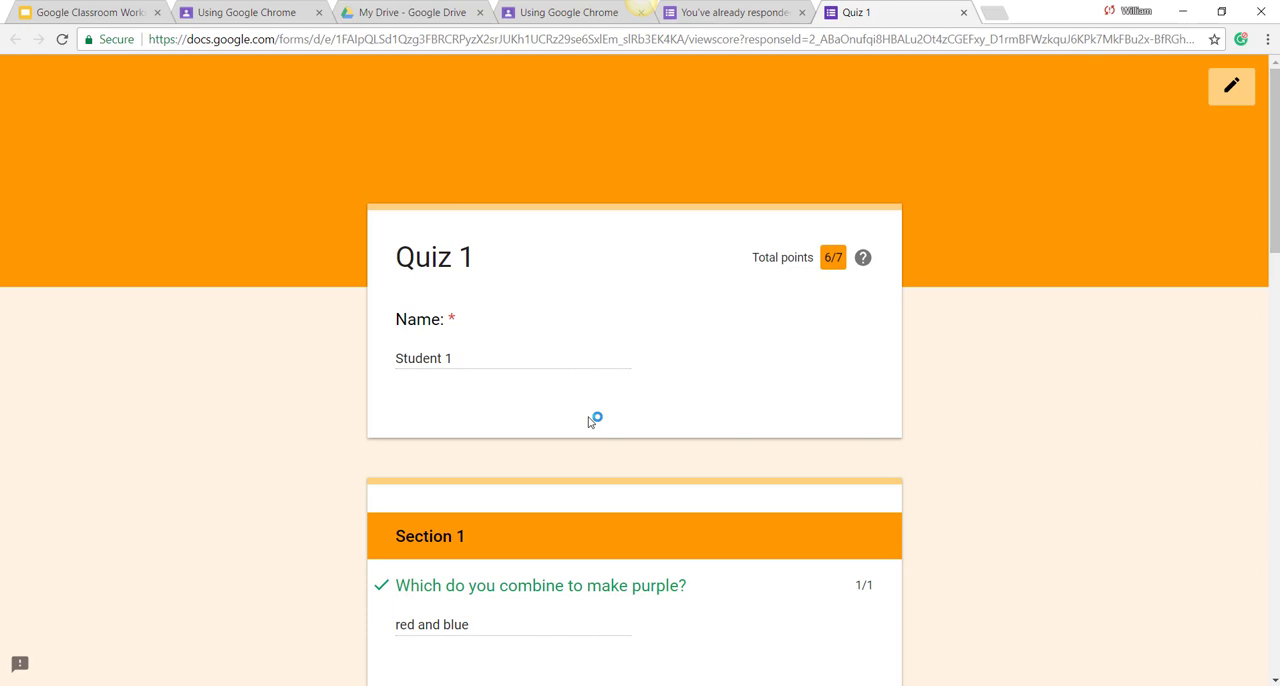
{"action": "scroll", "coordinate": [590, 420], "scroll_direction": "down", "scroll_amount": 3}
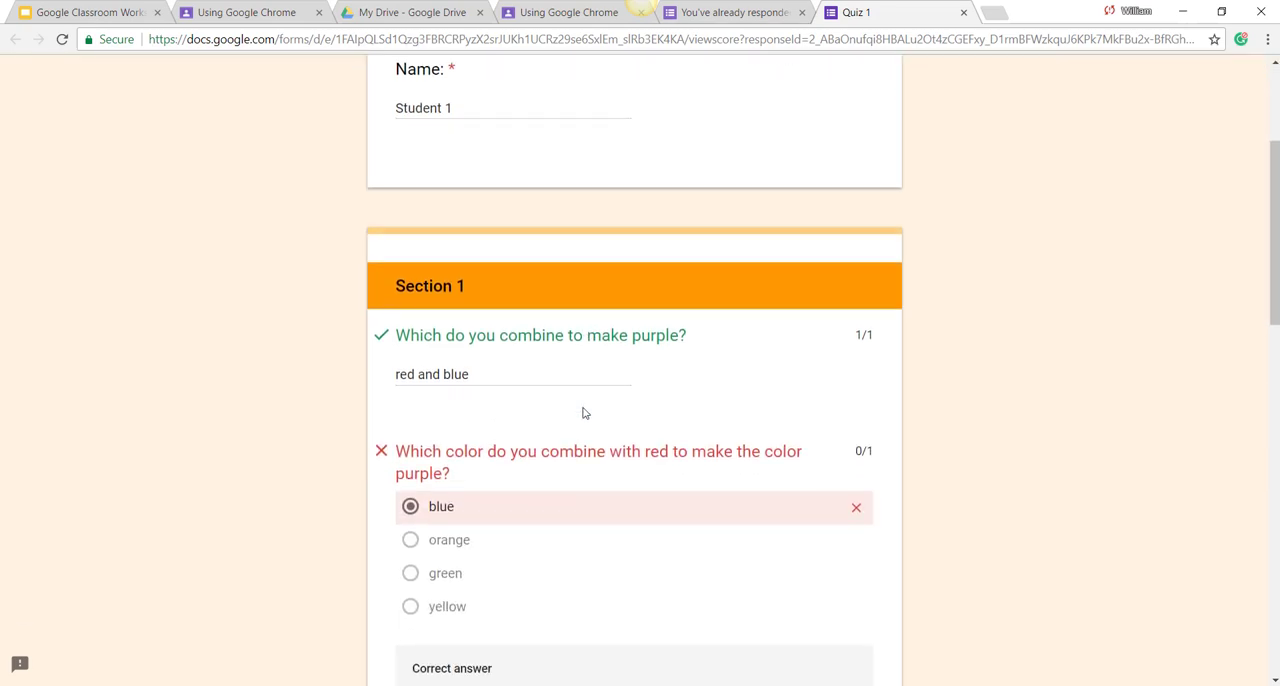
{"action": "scroll", "coordinate": [585, 413], "scroll_direction": "down", "scroll_amount": 1}
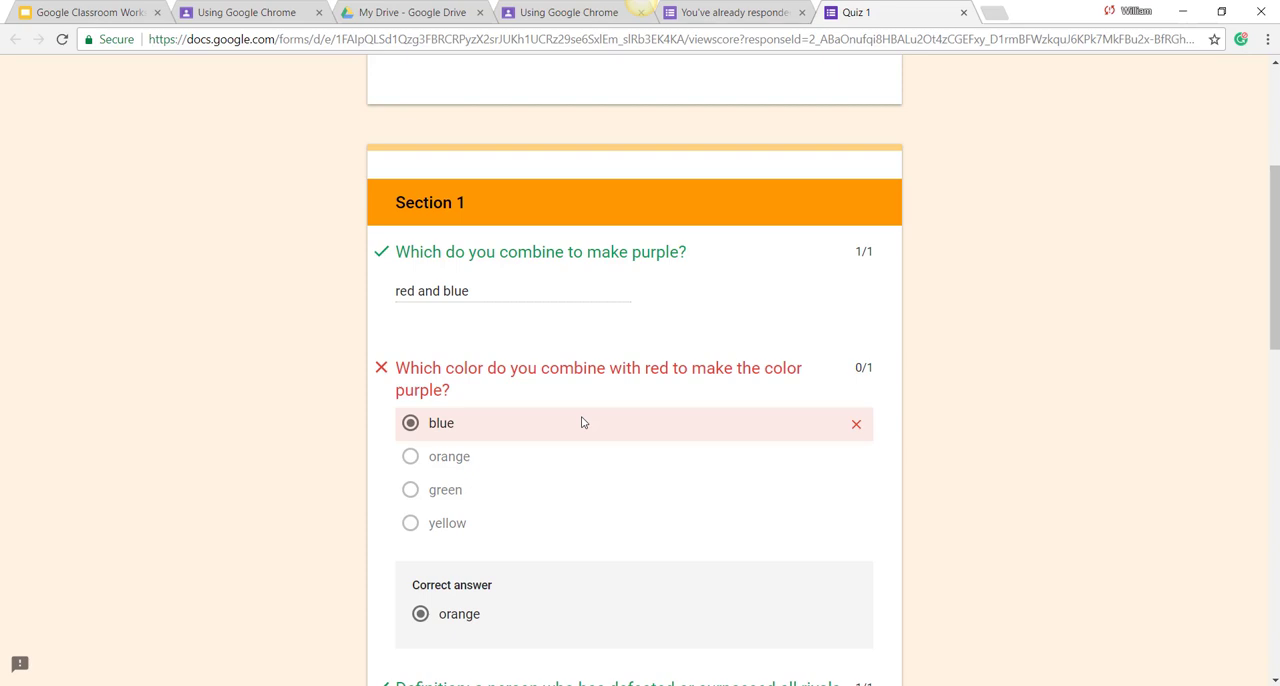
{"action": "scroll", "coordinate": [583, 423], "scroll_direction": "up", "scroll_amount": 4}
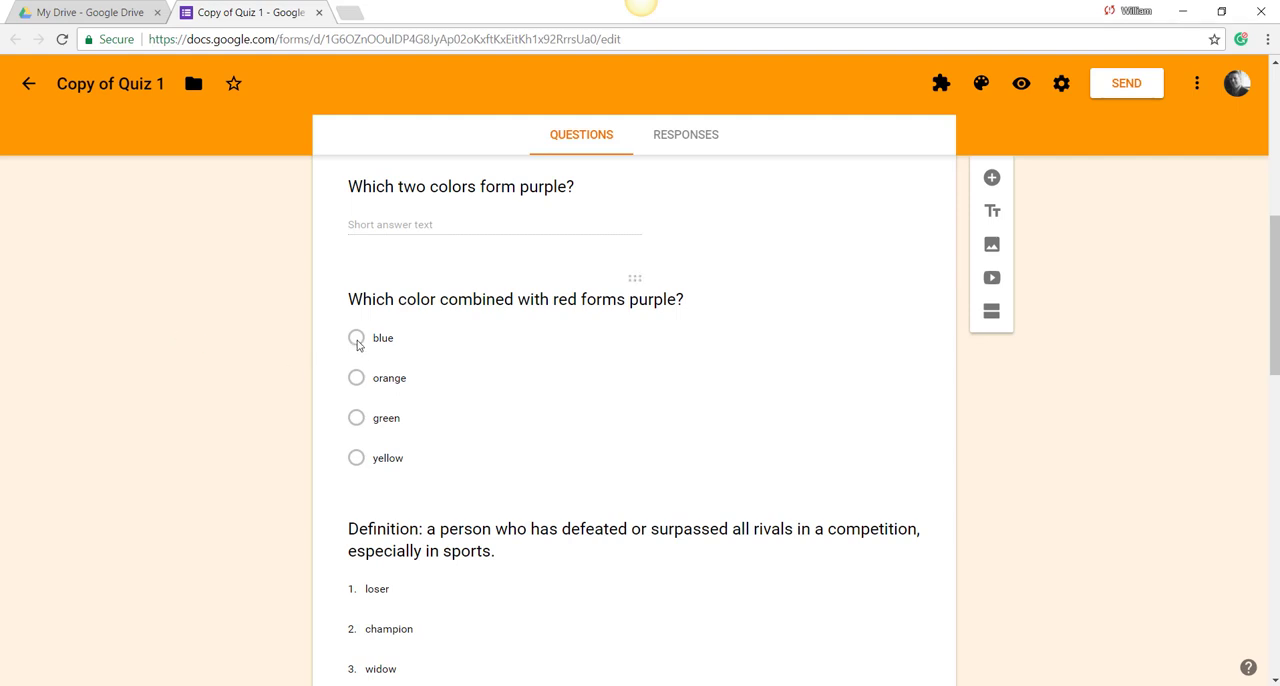
Step: In Copy of Quiz 1, make blue the only correct answer for "Which color combined with red forms purple?"
{"action": "left_click", "coordinate": [424, 412]}
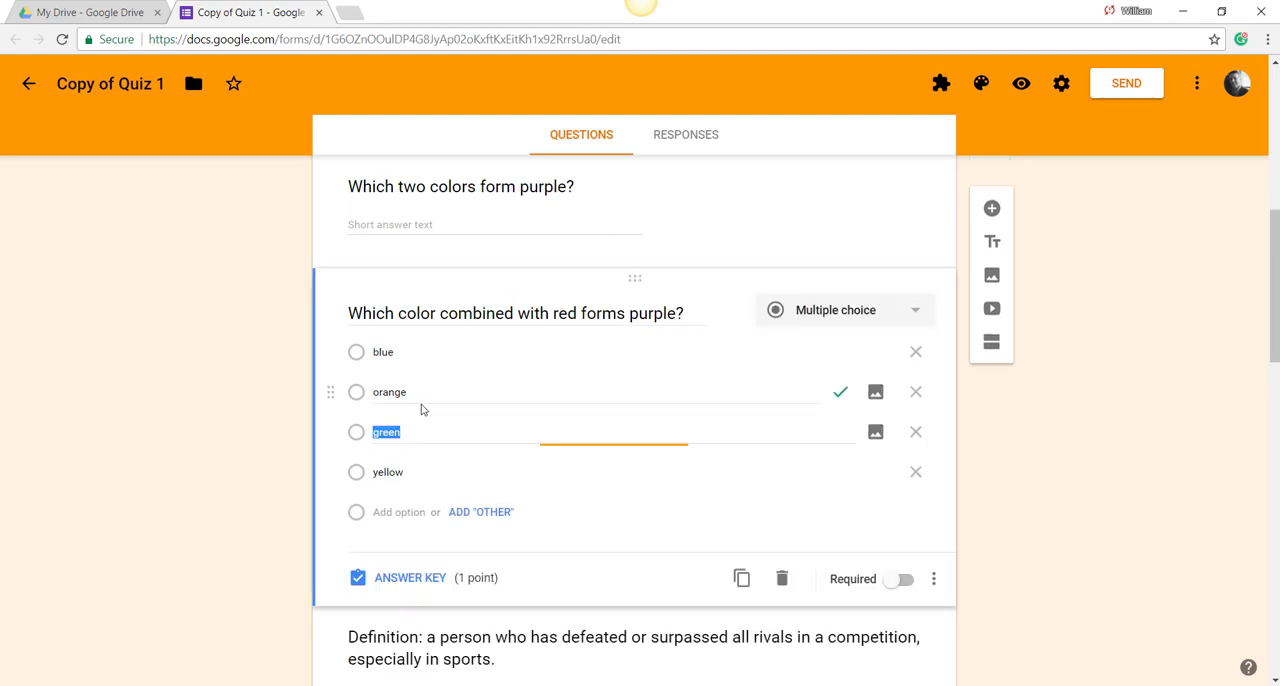
{"action": "left_click", "coordinate": [402, 576]}
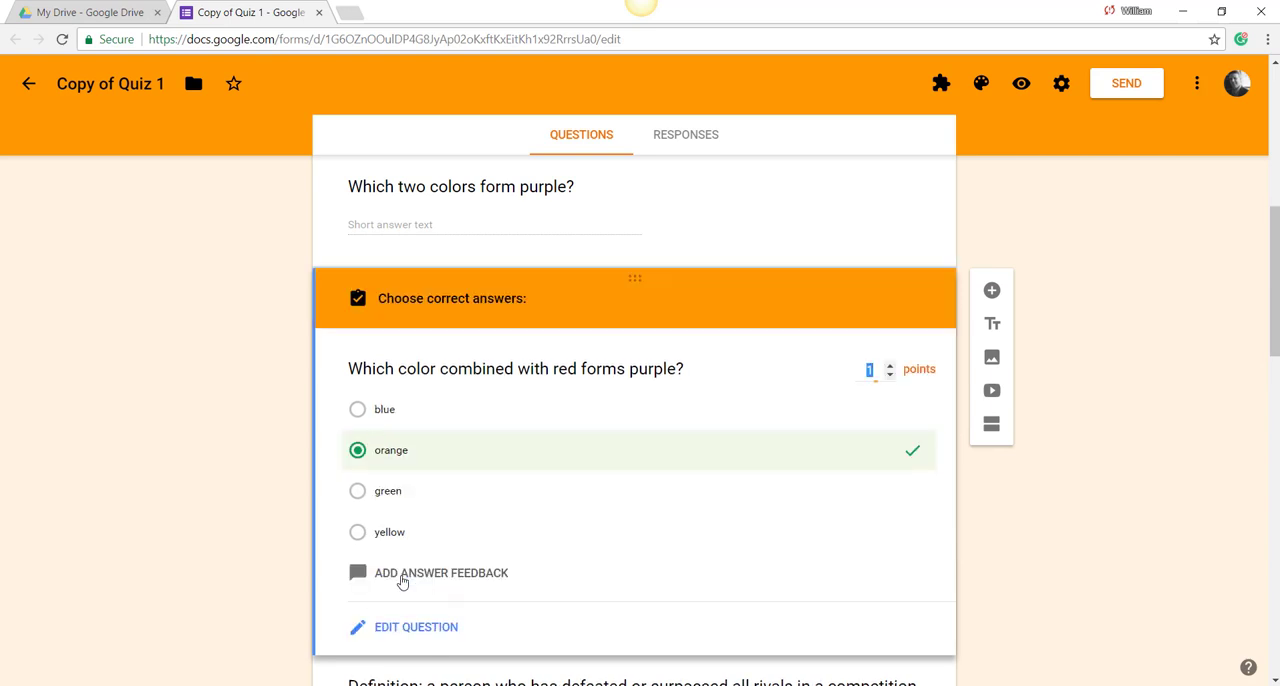
{"action": "left_click", "coordinate": [361, 412]}
{"action": "left_click", "coordinate": [360, 452]}
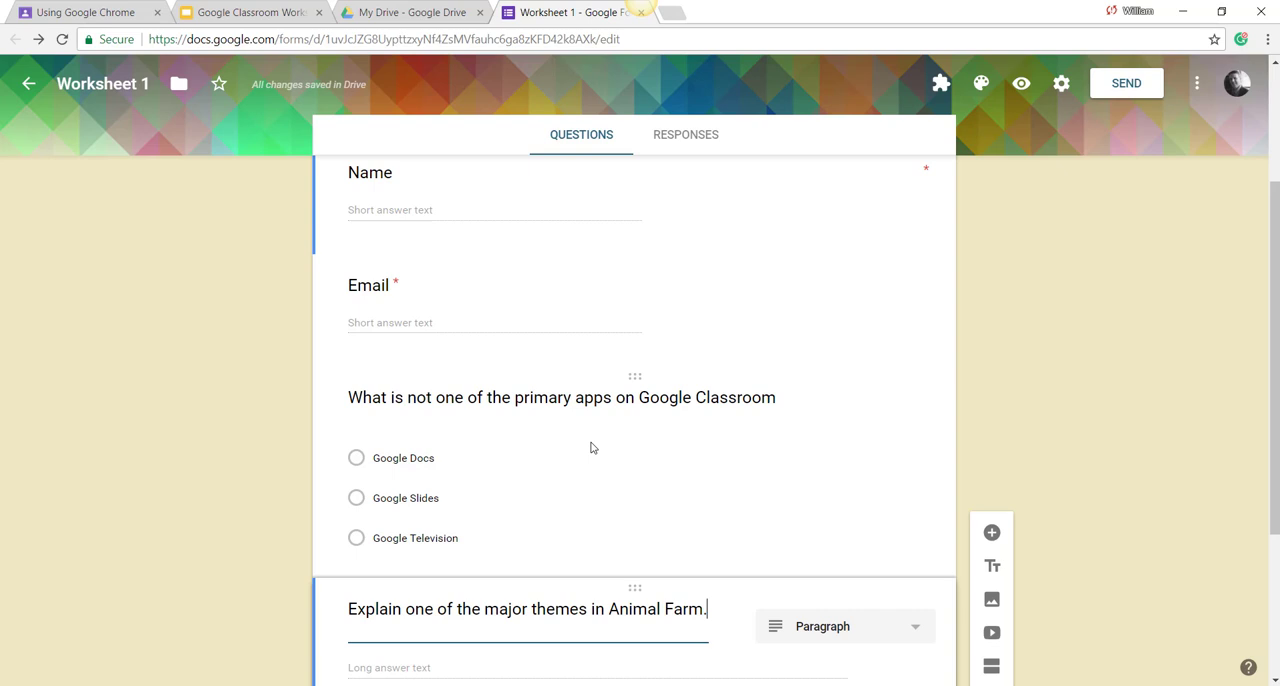
Step: In the Worksheet 1 form, look over the question types available for the Google Classroom apps question and the remaining questions
{"action": "left_click", "coordinate": [590, 447]}
{"action": "left_click", "coordinate": [912, 416]}
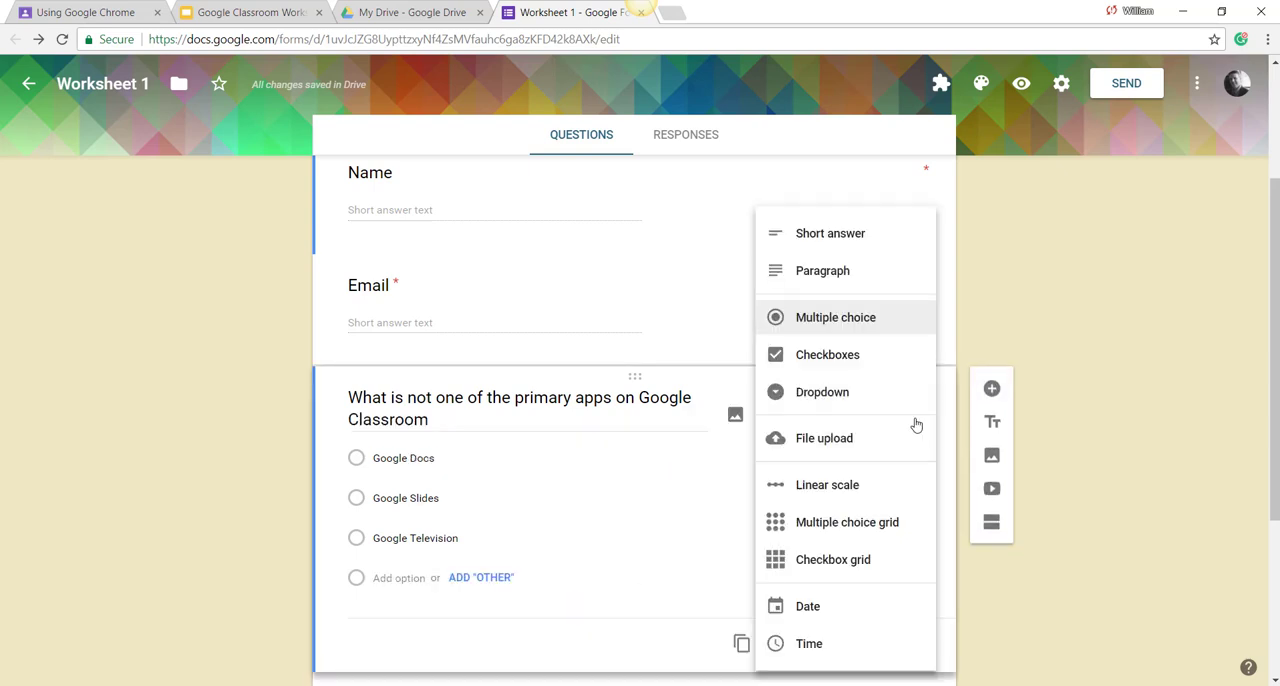
{"action": "left_click", "coordinate": [686, 526]}
{"action": "scroll", "coordinate": [684, 520], "scroll_direction": "down", "scroll_amount": 3}
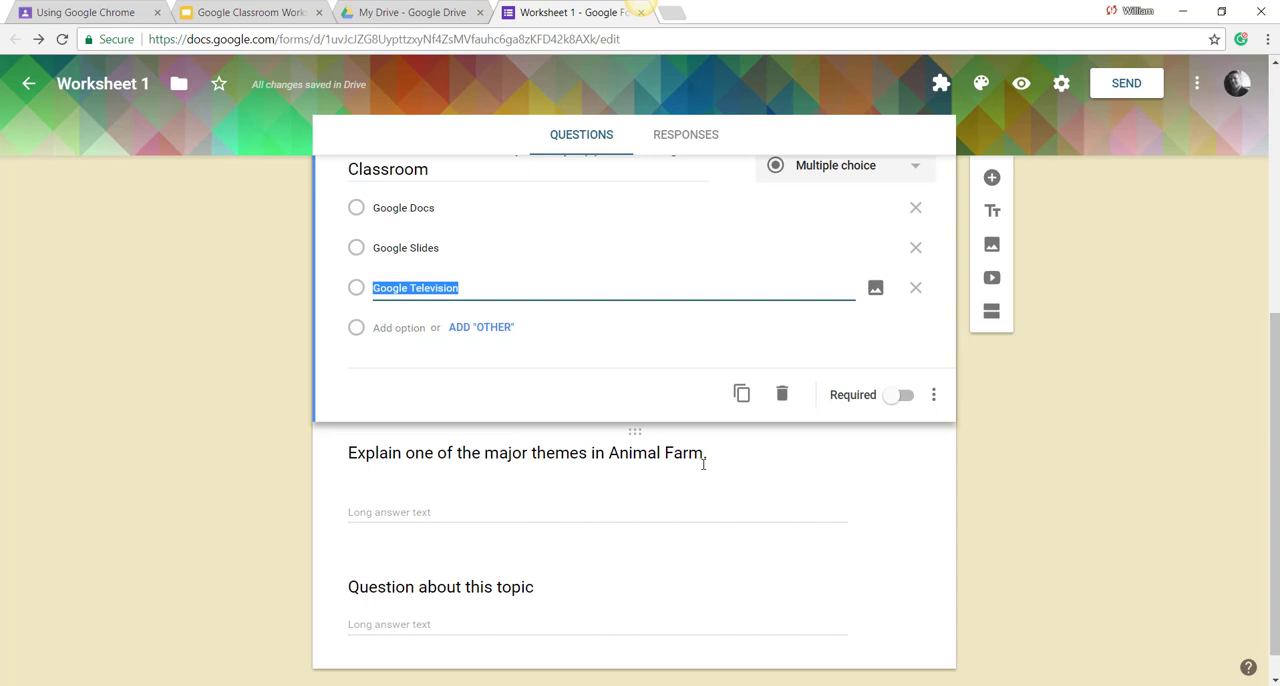
{"action": "scroll", "coordinate": [703, 464], "scroll_direction": "up", "scroll_amount": 2}
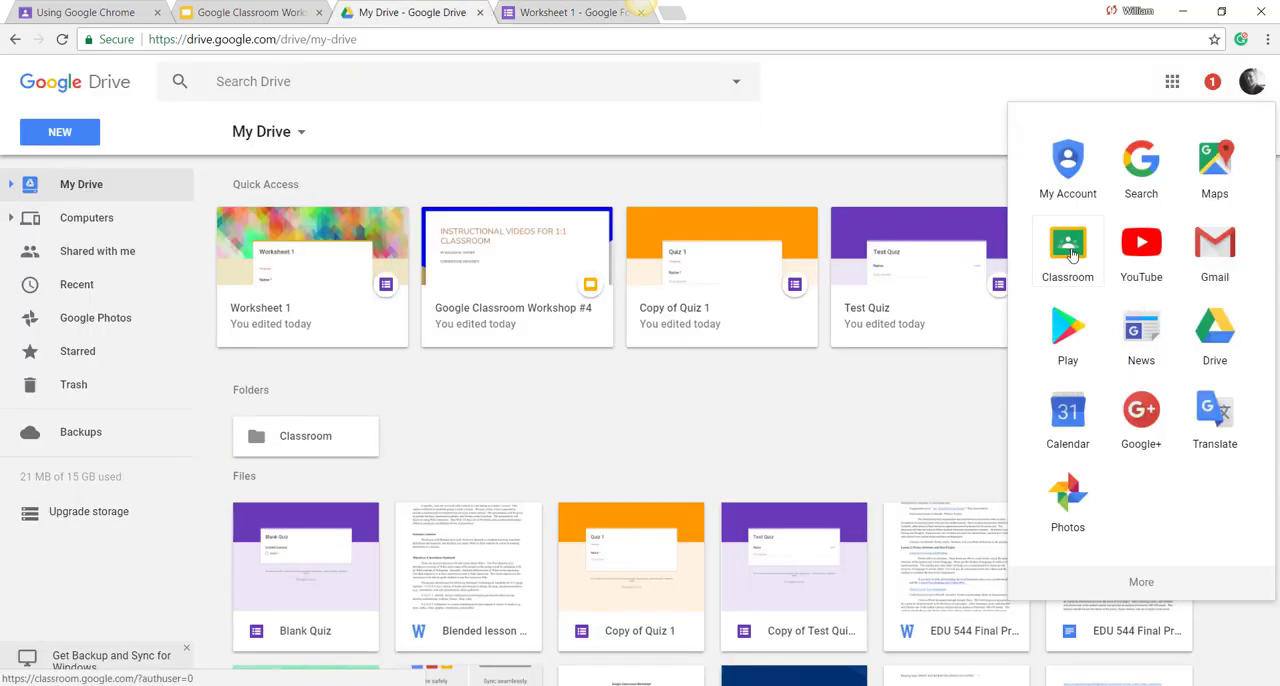
{"action": "left_click", "coordinate": [1070, 262]}
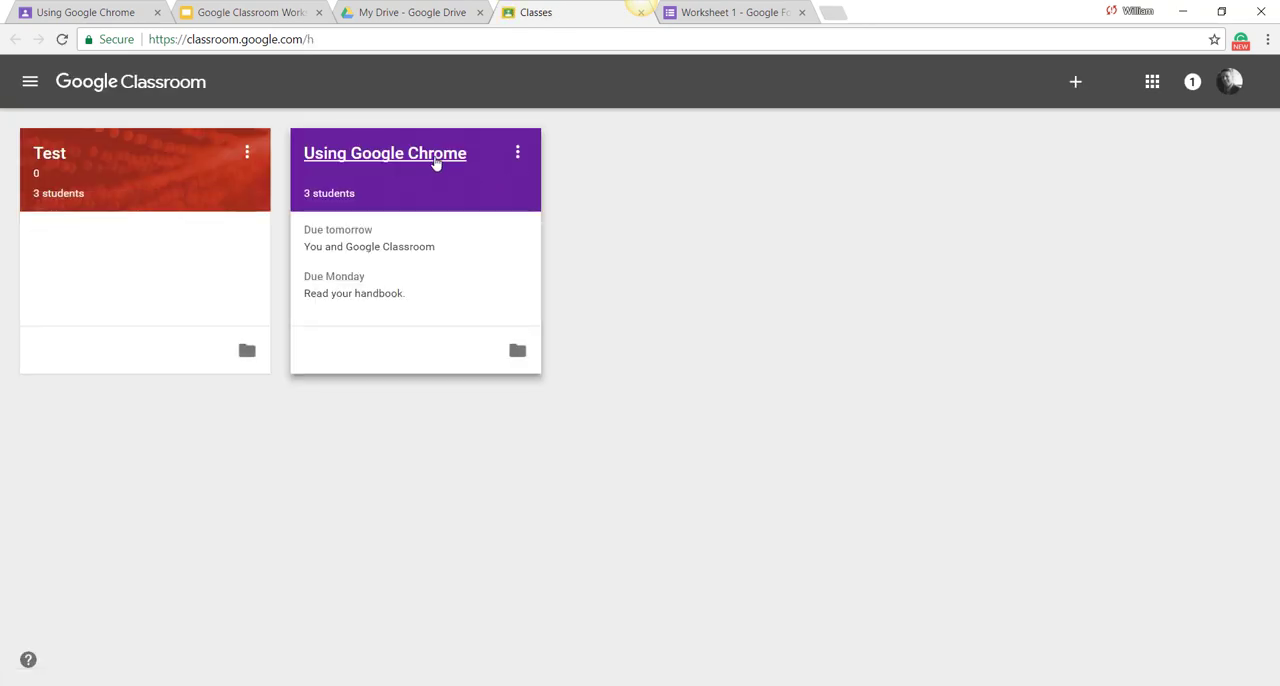
Step: In the Using Google Chrome class, create an assignment titled Worksheet 1, attach the Worksheet 1 form from Google Drive, and assign it
{"action": "left_click", "coordinate": [437, 163]}
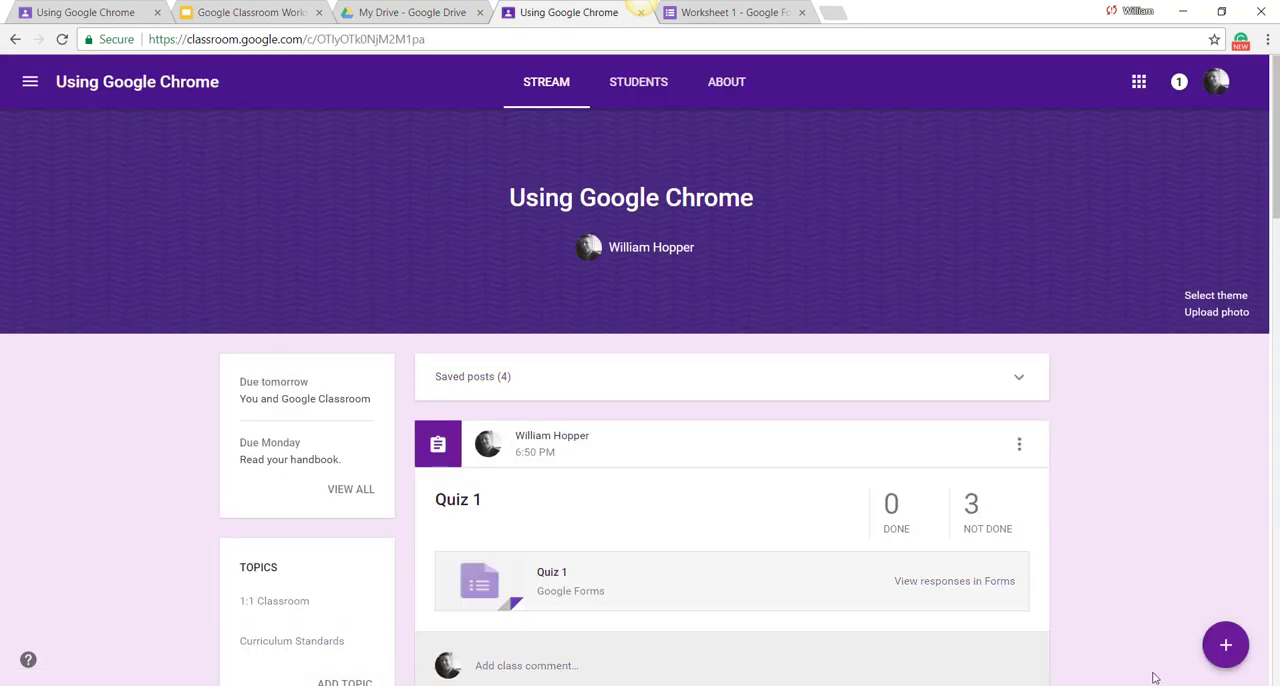
{"action": "left_click", "coordinate": [1212, 655]}
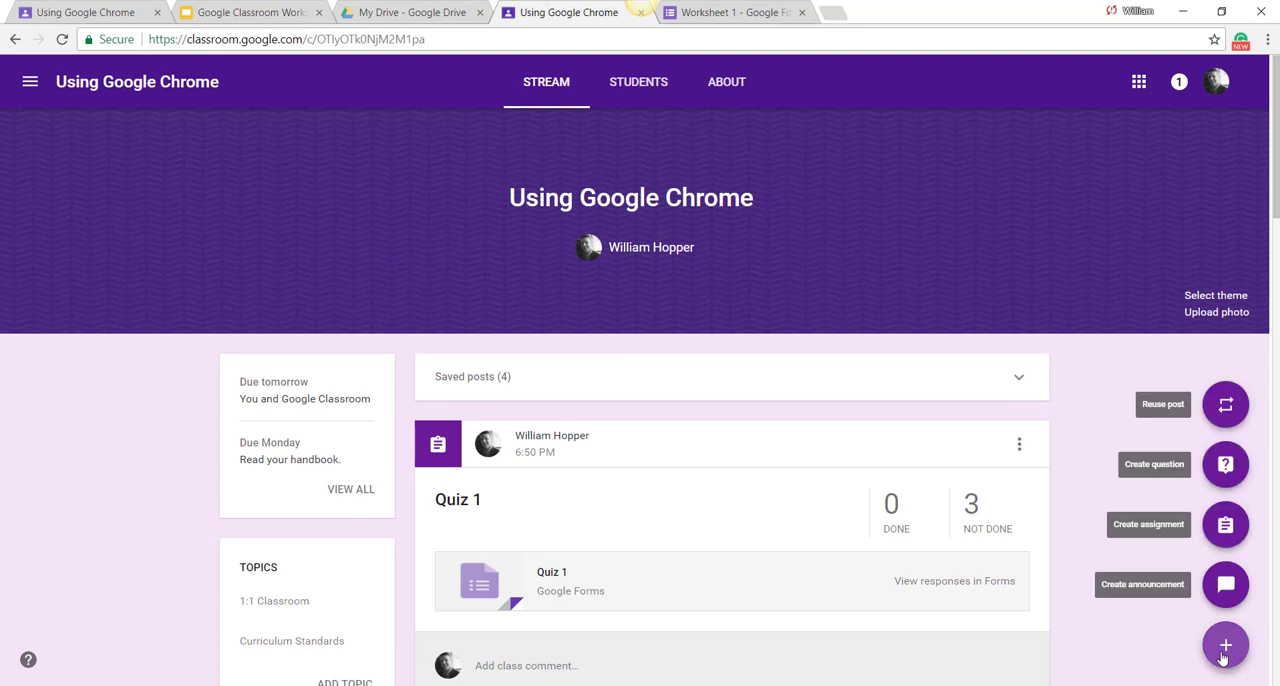
{"action": "left_click", "coordinate": [1219, 541]}
{"action": "type", "text": "Worksheet 1"}
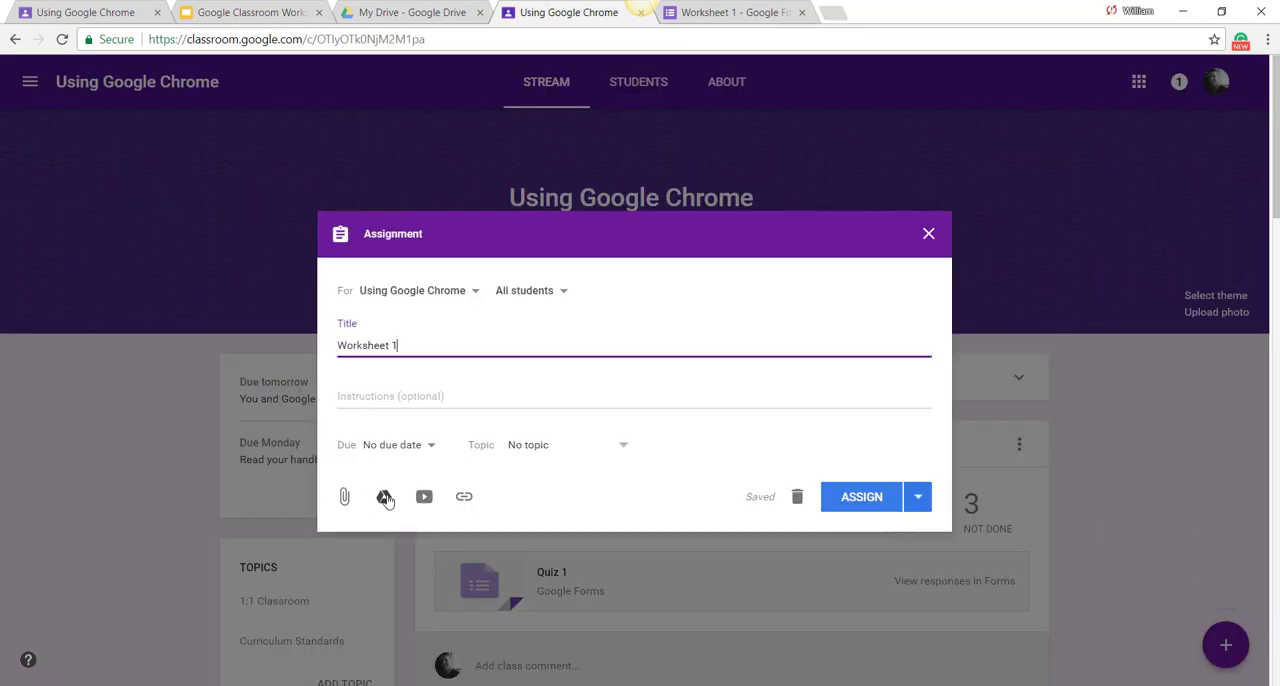
{"action": "left_click", "coordinate": [381, 494]}
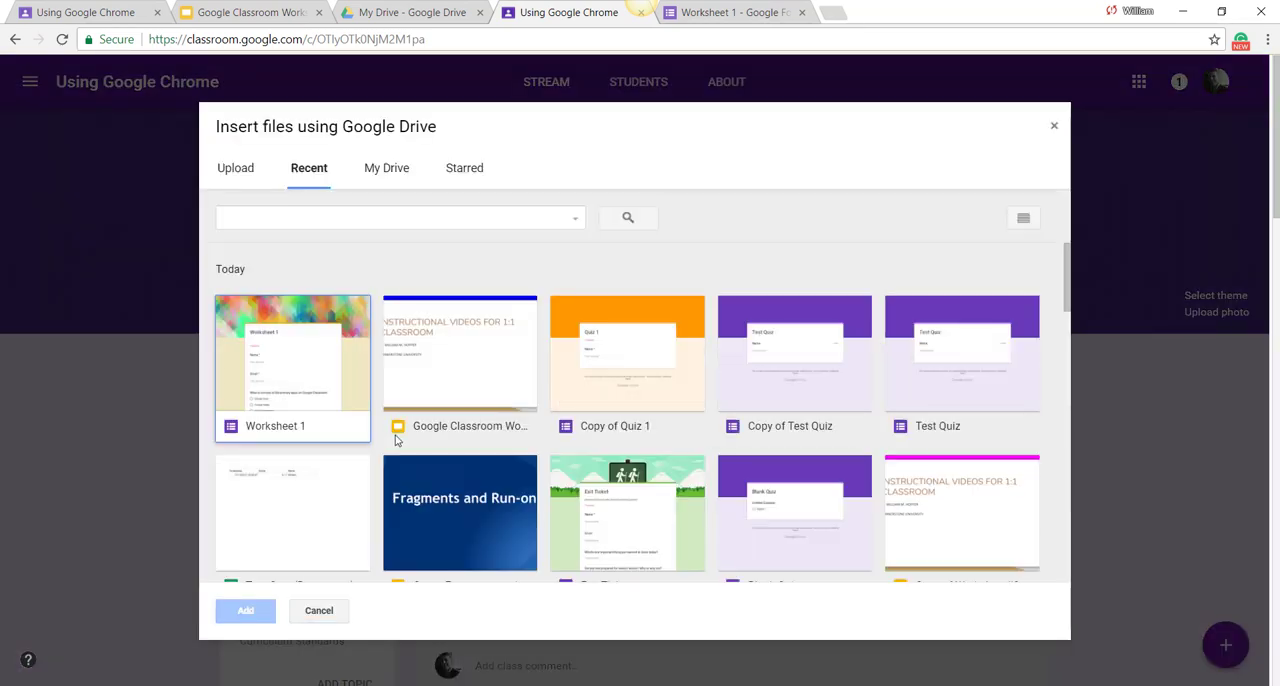
{"action": "double_click", "coordinate": [329, 381]}
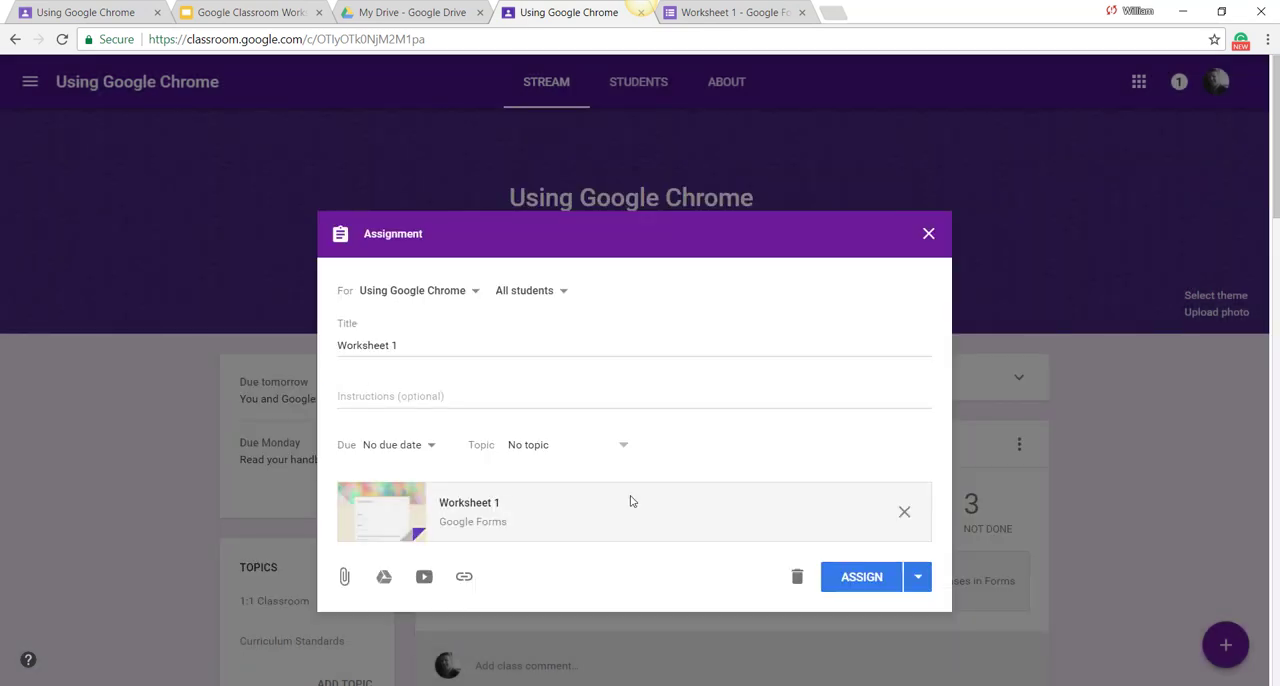
{"action": "left_click", "coordinate": [853, 586]}
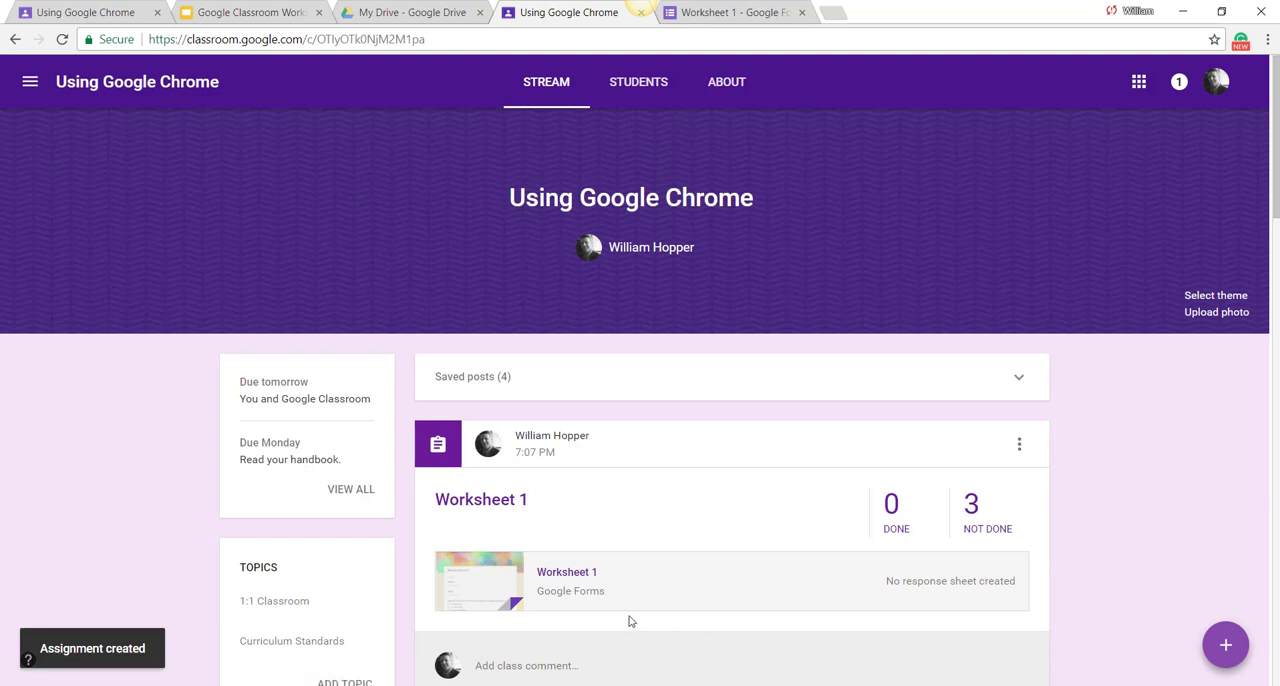
Step: Open the form attached to the Worksheet 1 assignment, answer the primary apps question with Google Television, and look over the other questions
{"action": "left_click", "coordinate": [566, 576]}
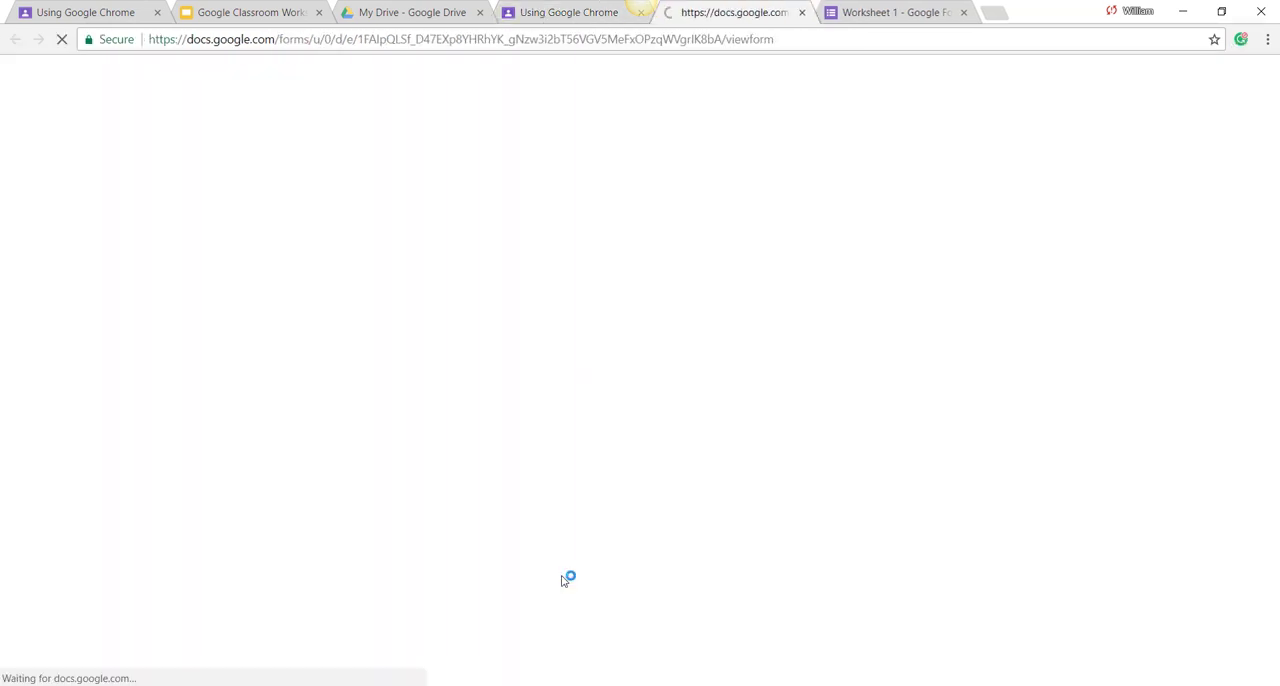
{"action": "scroll", "coordinate": [554, 529], "scroll_direction": "down", "scroll_amount": 2}
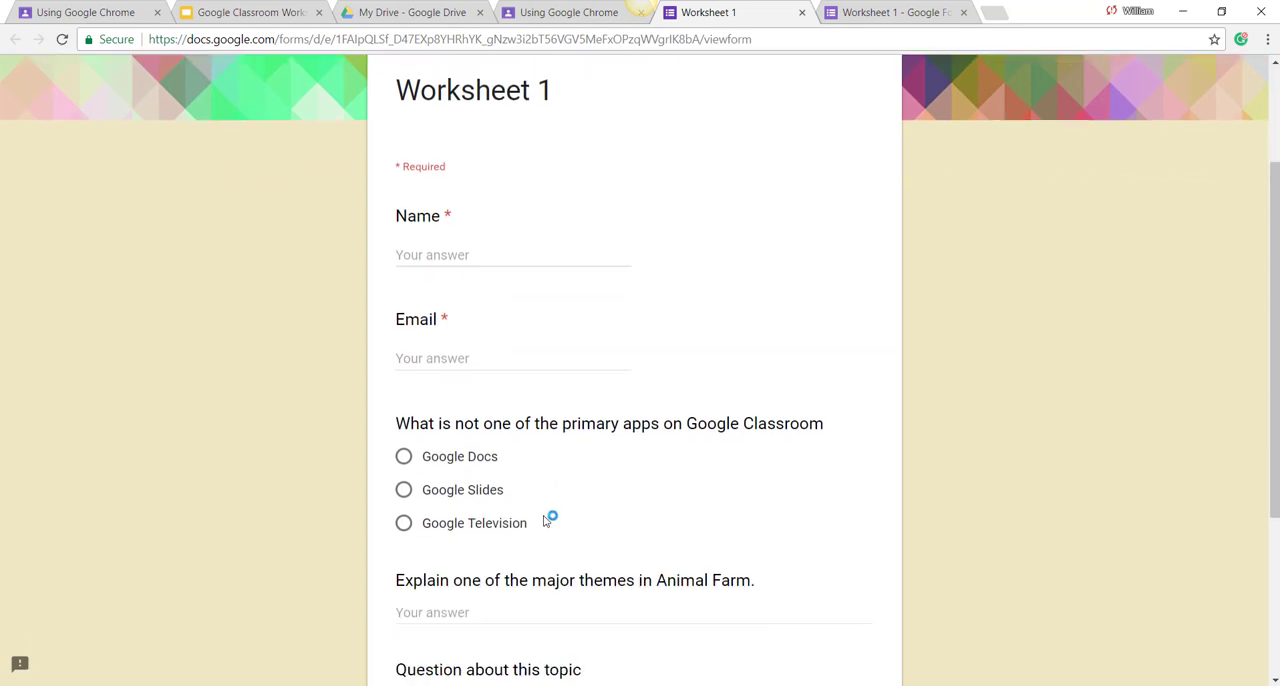
{"action": "left_click", "coordinate": [470, 462]}
{"action": "scroll", "coordinate": [464, 500], "scroll_direction": "down", "scroll_amount": 1}
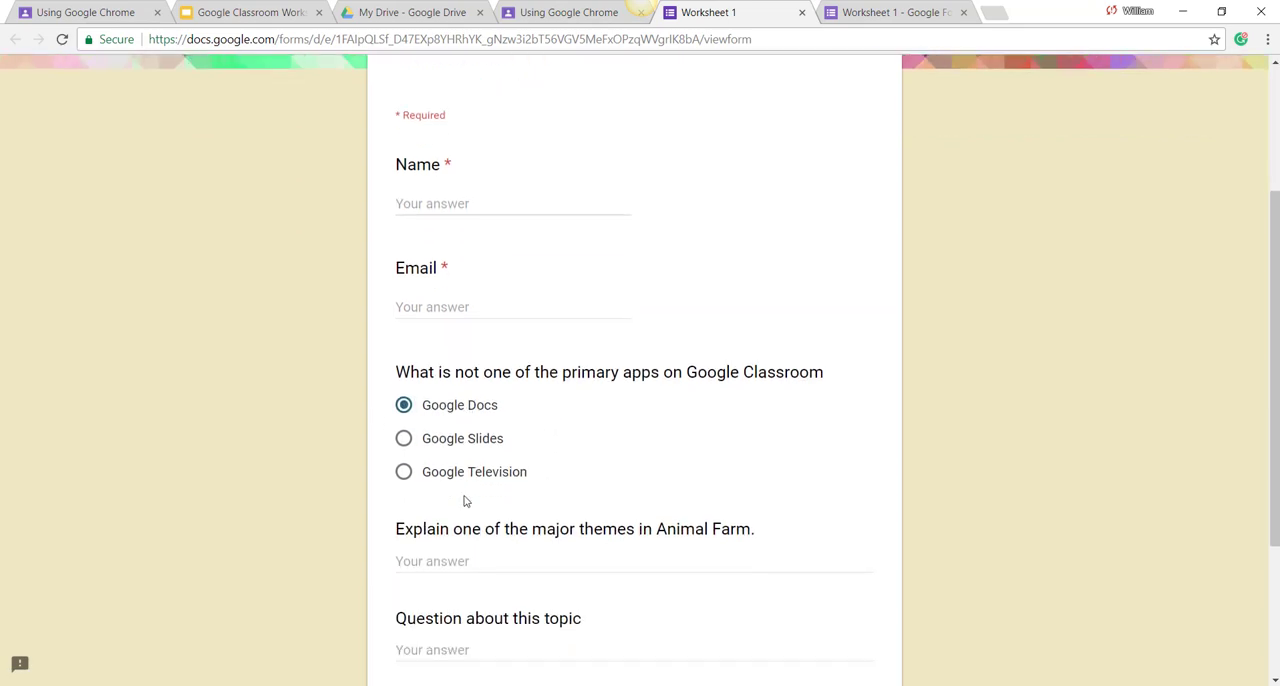
{"action": "scroll", "coordinate": [464, 500], "scroll_direction": "down", "scroll_amount": 1}
{"action": "left_click", "coordinate": [404, 441]}
{"action": "scroll", "coordinate": [460, 440], "scroll_direction": "down", "scroll_amount": 2}
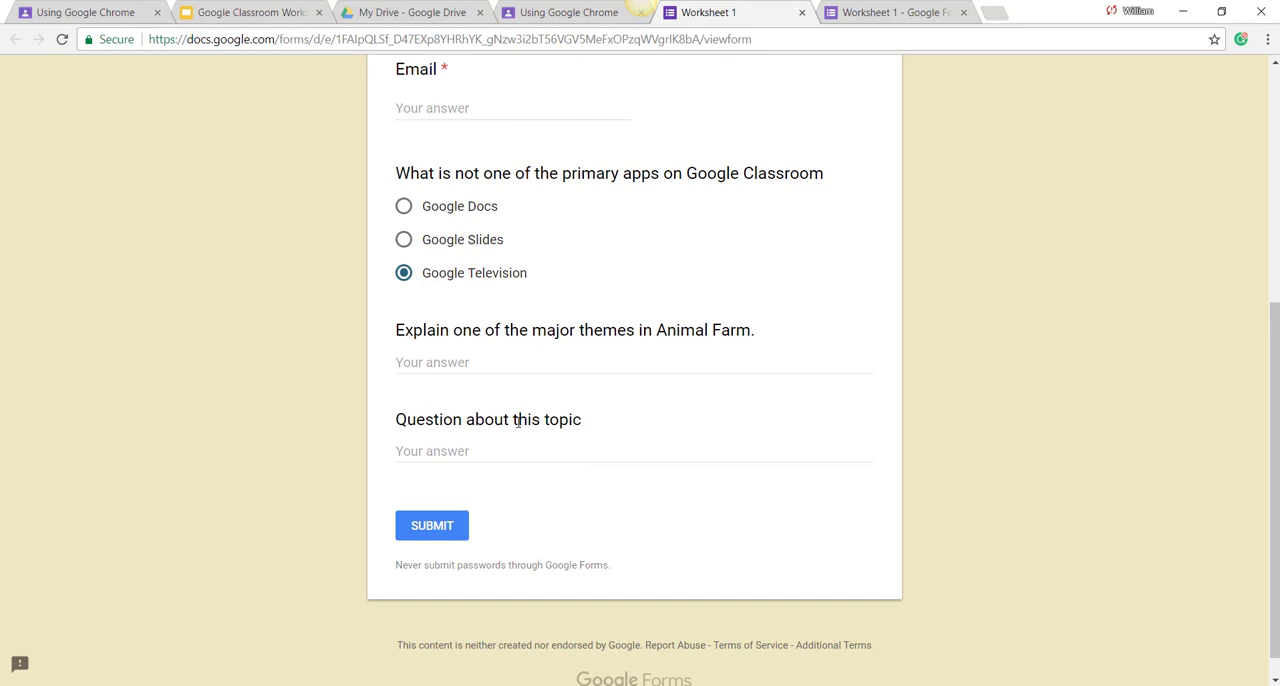
{"action": "scroll", "coordinate": [518, 420], "scroll_direction": "up", "scroll_amount": 1}
{"action": "scroll", "coordinate": [519, 410], "scroll_direction": "up", "scroll_amount": 4}
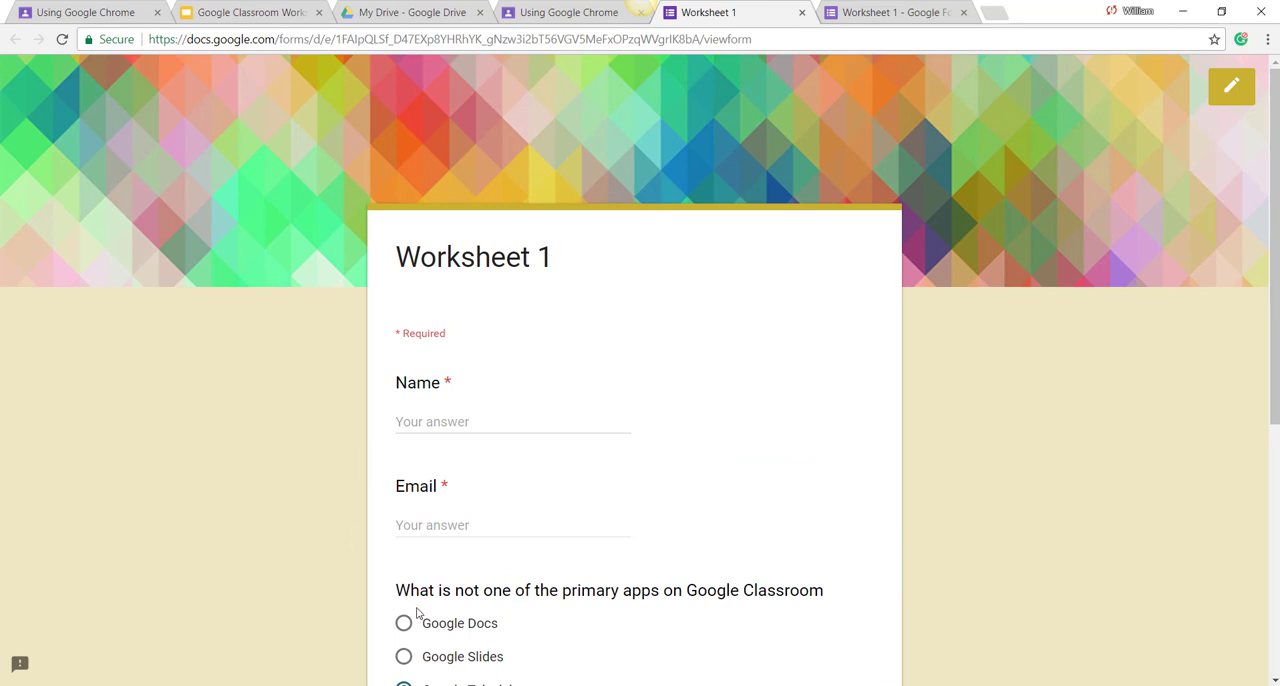
{"action": "scroll", "coordinate": [418, 614], "scroll_direction": "down", "scroll_amount": 1}
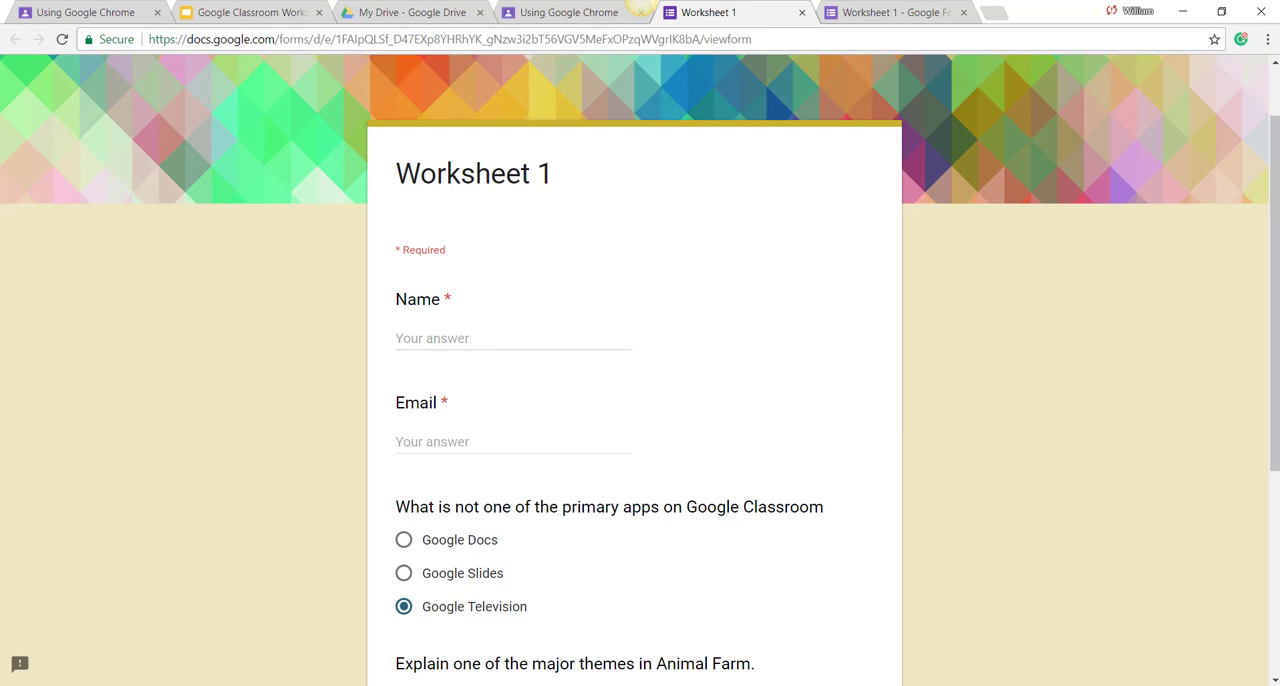
{"action": "mouse_move", "coordinate": [476, 685]}
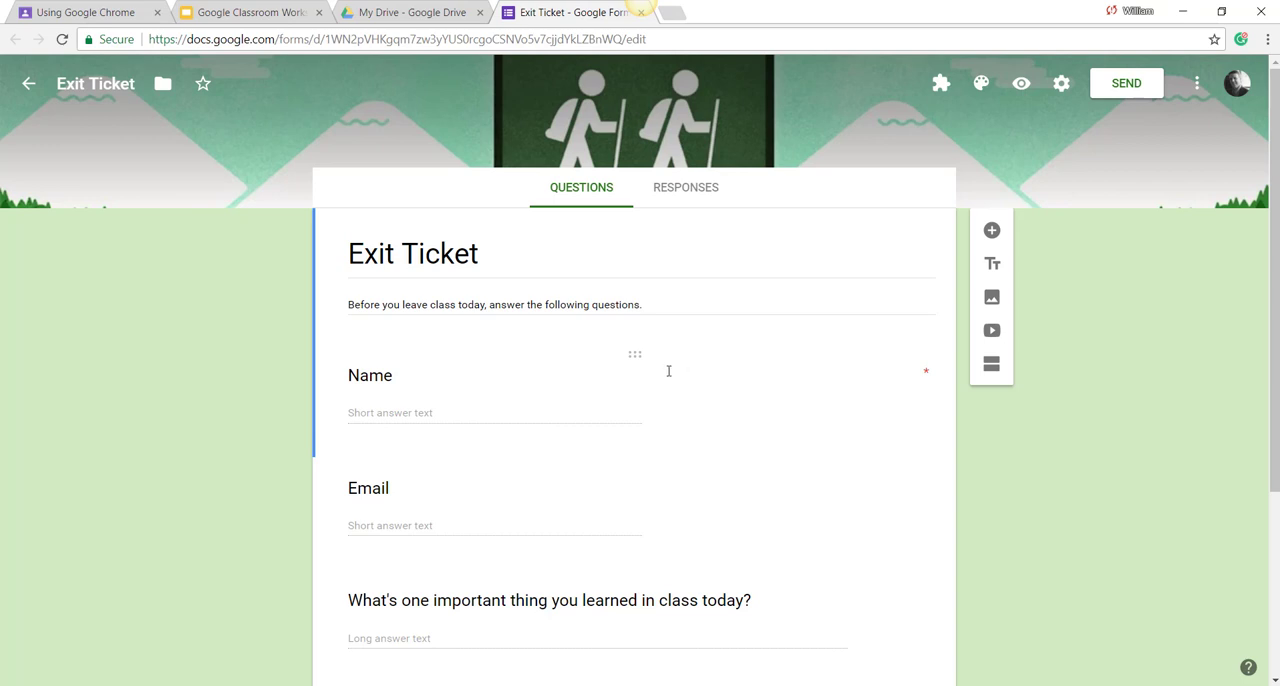
Step: Review the questions in the Exit Ticket form and rename both its title and its file to "Exit Ticket 1"
{"action": "scroll", "coordinate": [662, 375], "scroll_direction": "down", "scroll_amount": 2}
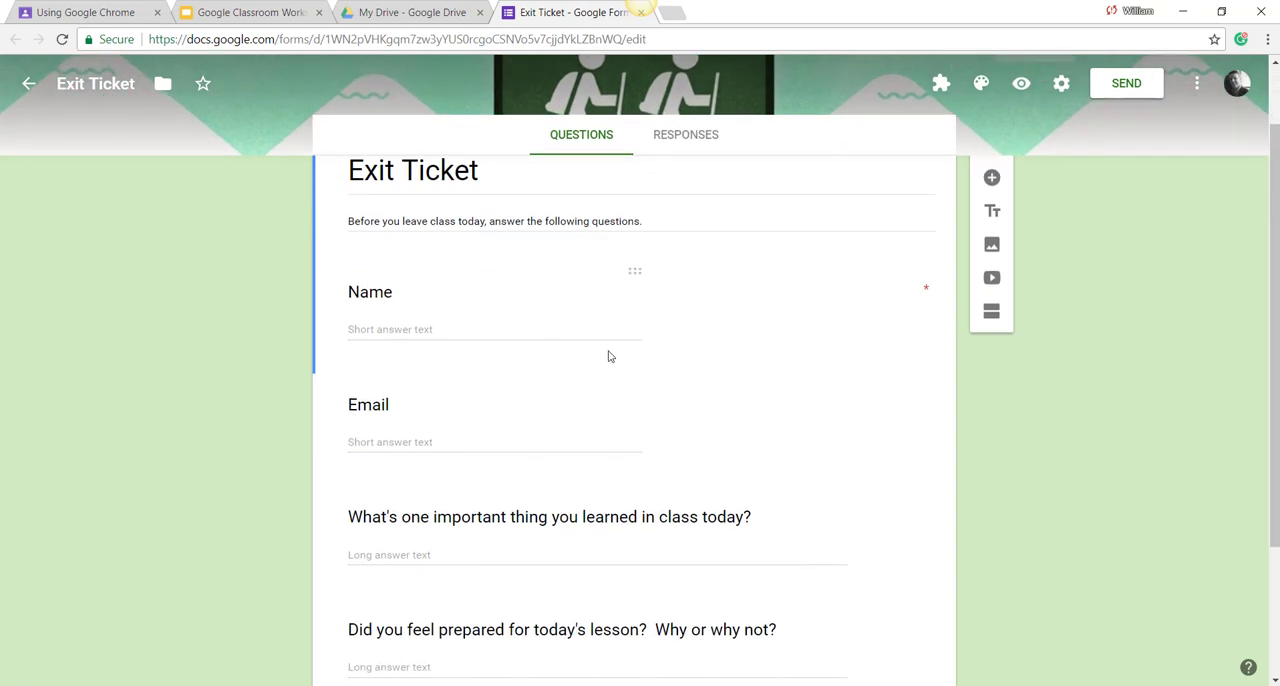
{"action": "scroll", "coordinate": [605, 445], "scroll_direction": "down", "scroll_amount": 2}
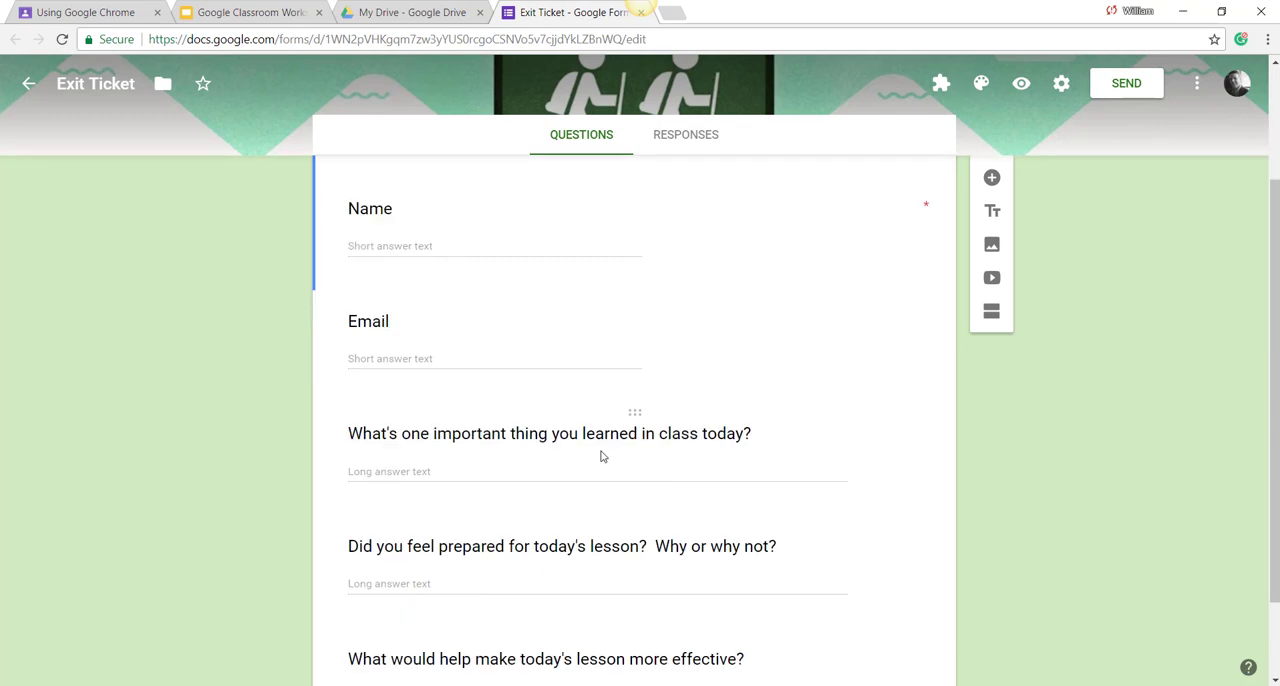
{"action": "scroll", "coordinate": [570, 478], "scroll_direction": "down", "scroll_amount": 2}
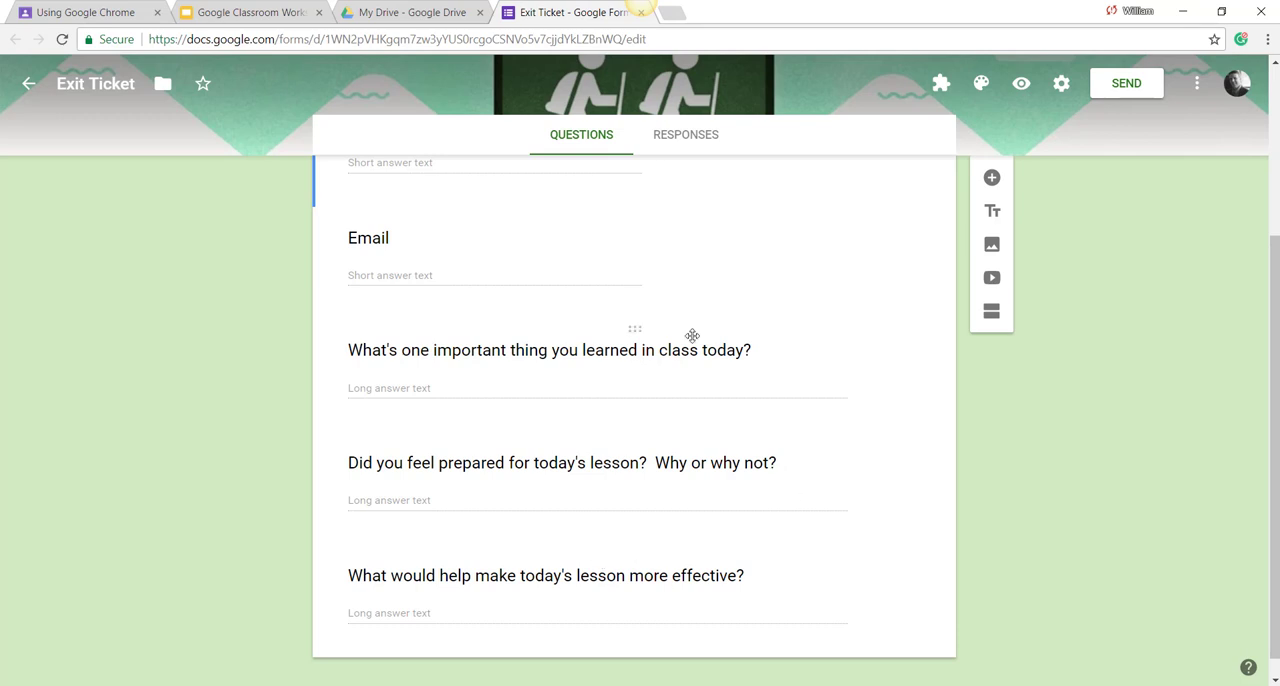
{"action": "scroll", "coordinate": [677, 337], "scroll_direction": "up", "scroll_amount": 2}
{"action": "left_click", "coordinate": [415, 170]}
{"action": "type", "text": "1"}
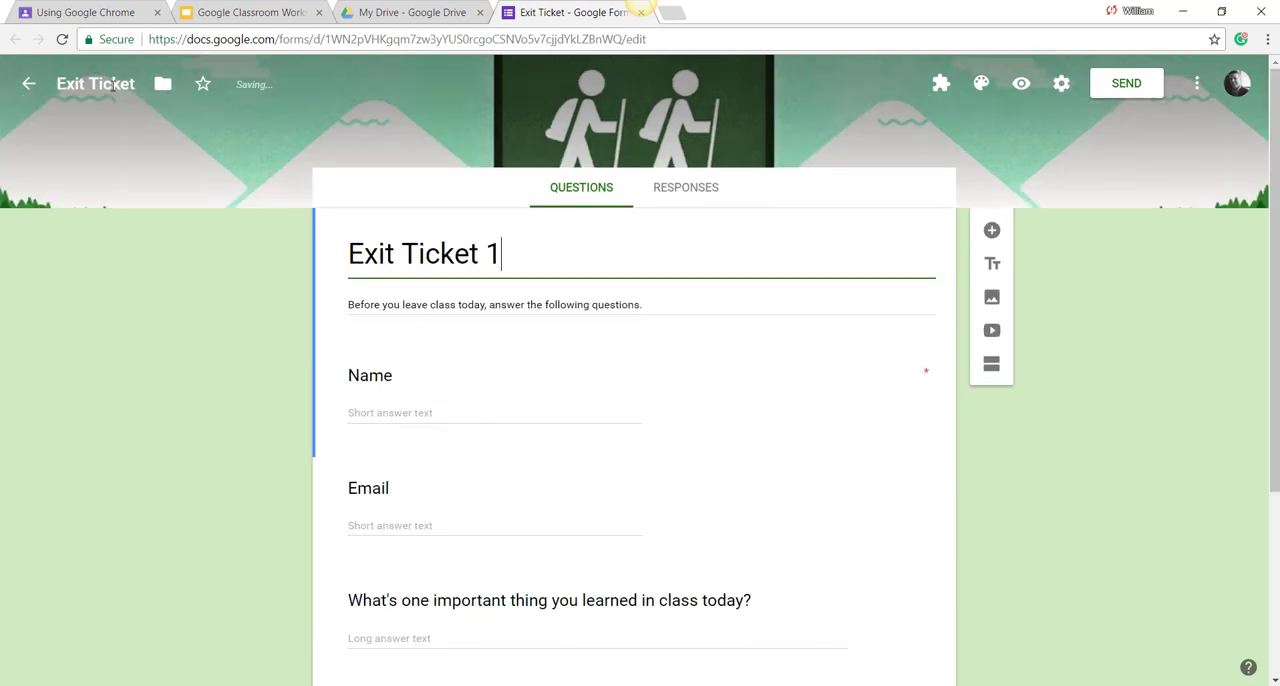
{"action": "left_click", "coordinate": [209, 277]}
{"action": "scroll", "coordinate": [372, 322], "scroll_direction": "down", "scroll_amount": 1}
{"action": "scroll", "coordinate": [372, 322], "scroll_direction": "down", "scroll_amount": 1}
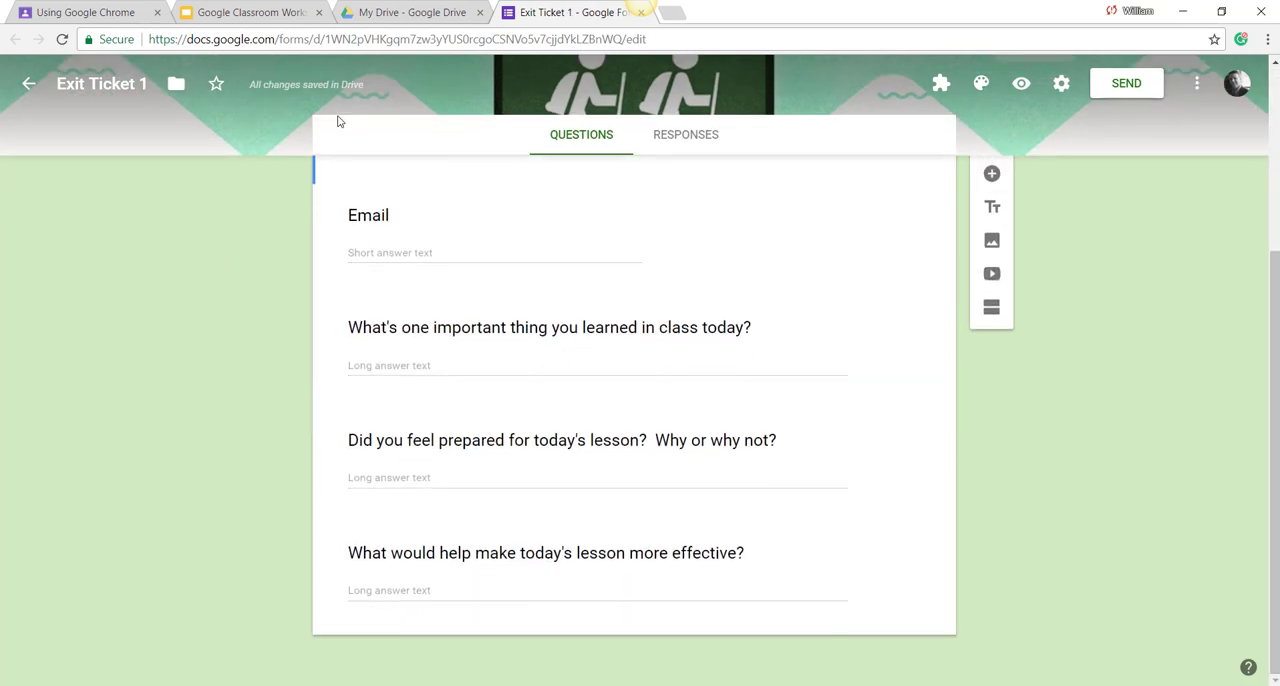
Step: Go from Google Drive to Google Classroom and open the Using Google Chrome class
{"action": "left_click", "coordinate": [365, 12]}
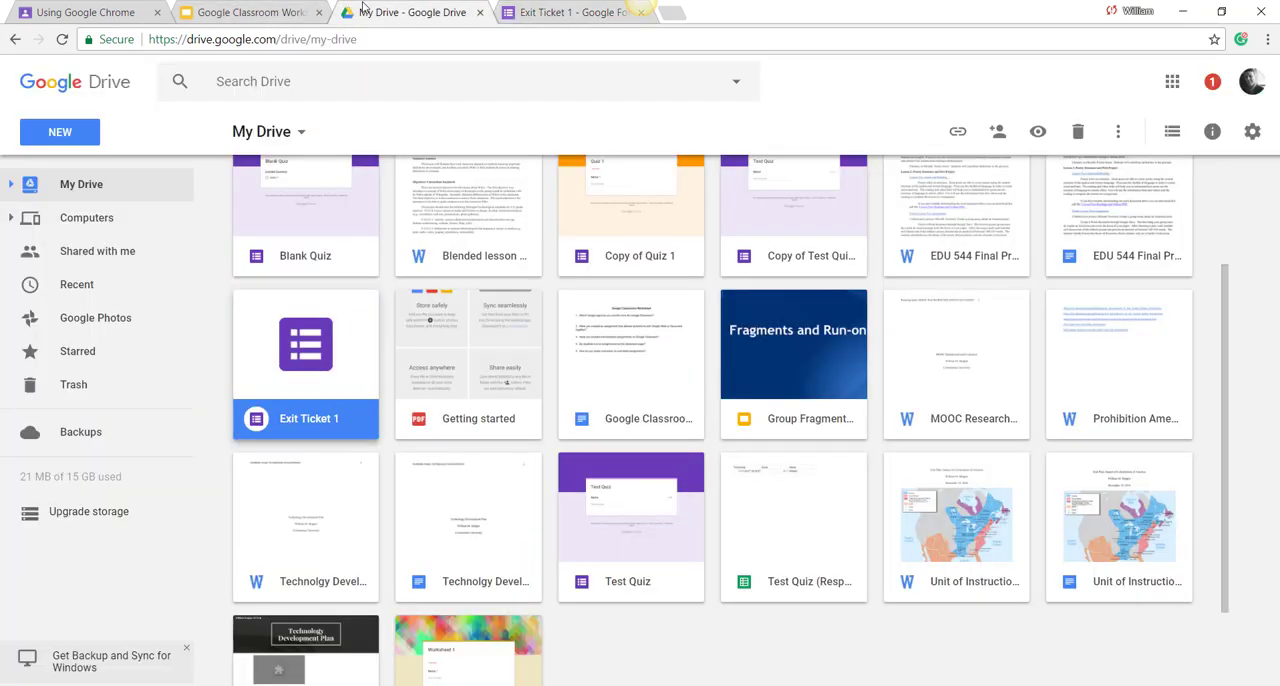
{"action": "left_click", "coordinate": [1172, 81]}
{"action": "left_click", "coordinate": [1068, 244]}
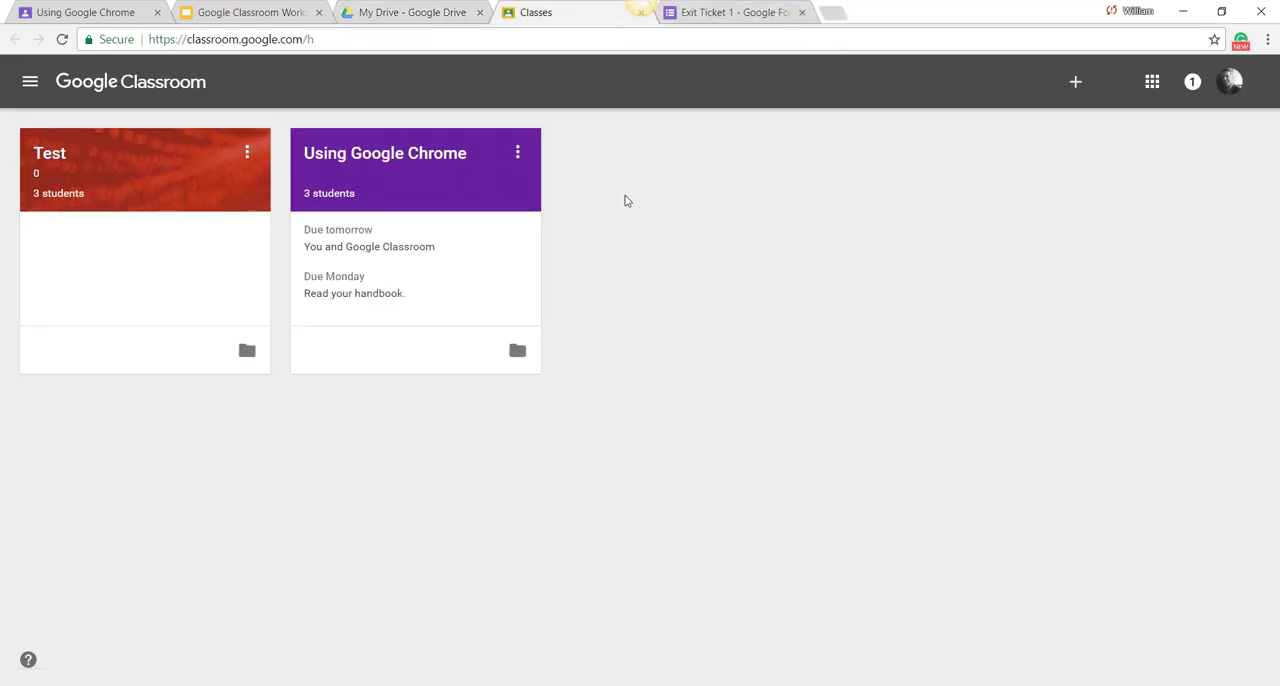
{"action": "left_click", "coordinate": [384, 158]}
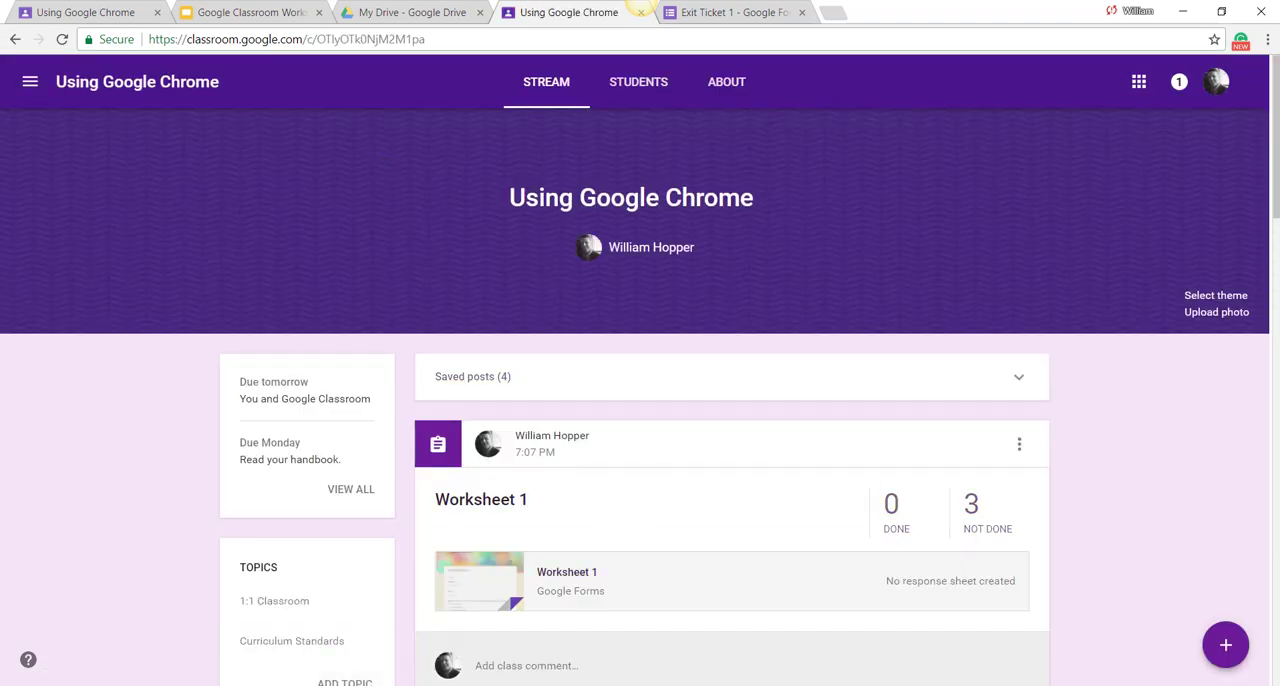
Step: Create an assignment titled "Exit Quistion", attach the Exit Ticket 1 form from Google Drive, and assign it to all students
{"action": "mouse_move", "coordinate": [1208, 650]}
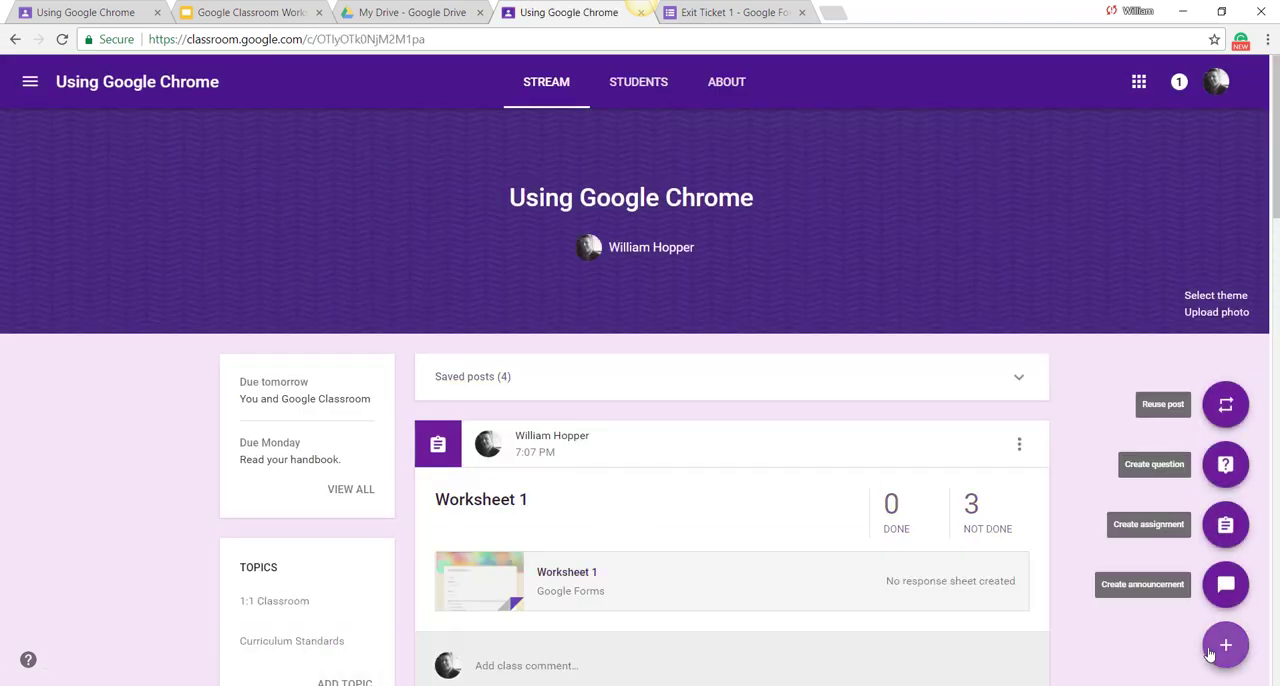
{"action": "left_click", "coordinate": [1226, 526]}
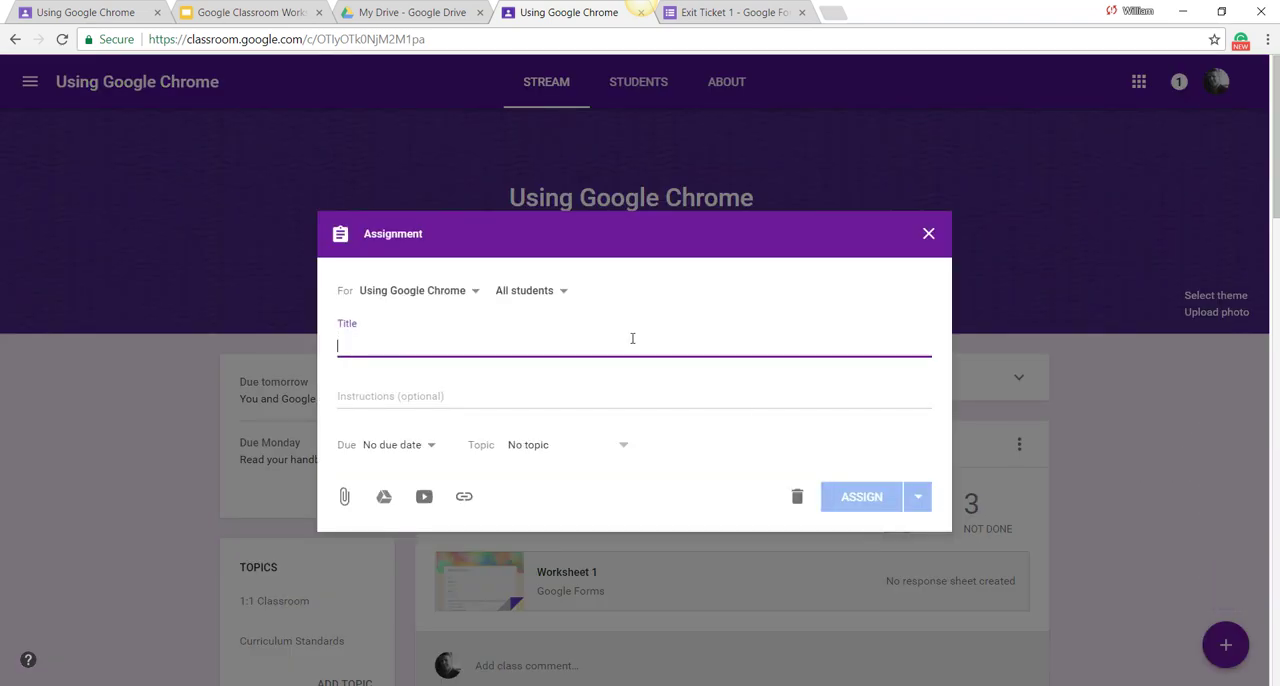
{"action": "type", "text": "Exit Quistion"}
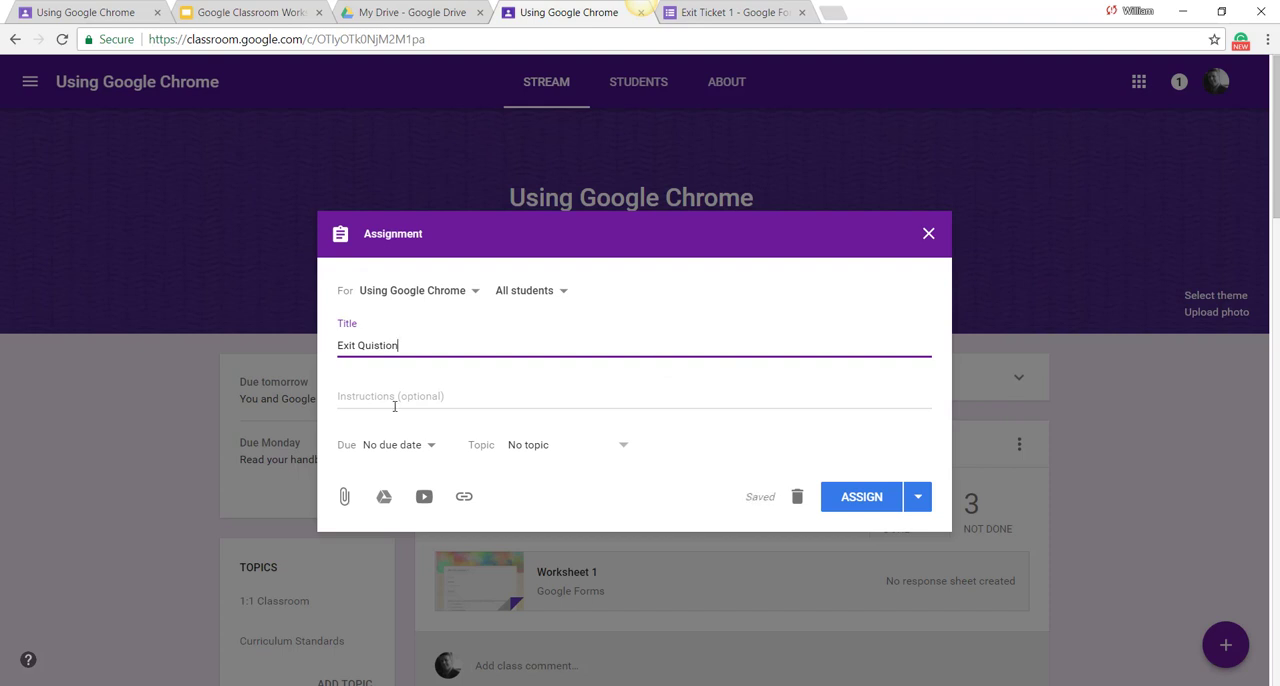
{"action": "left_click", "coordinate": [384, 496]}
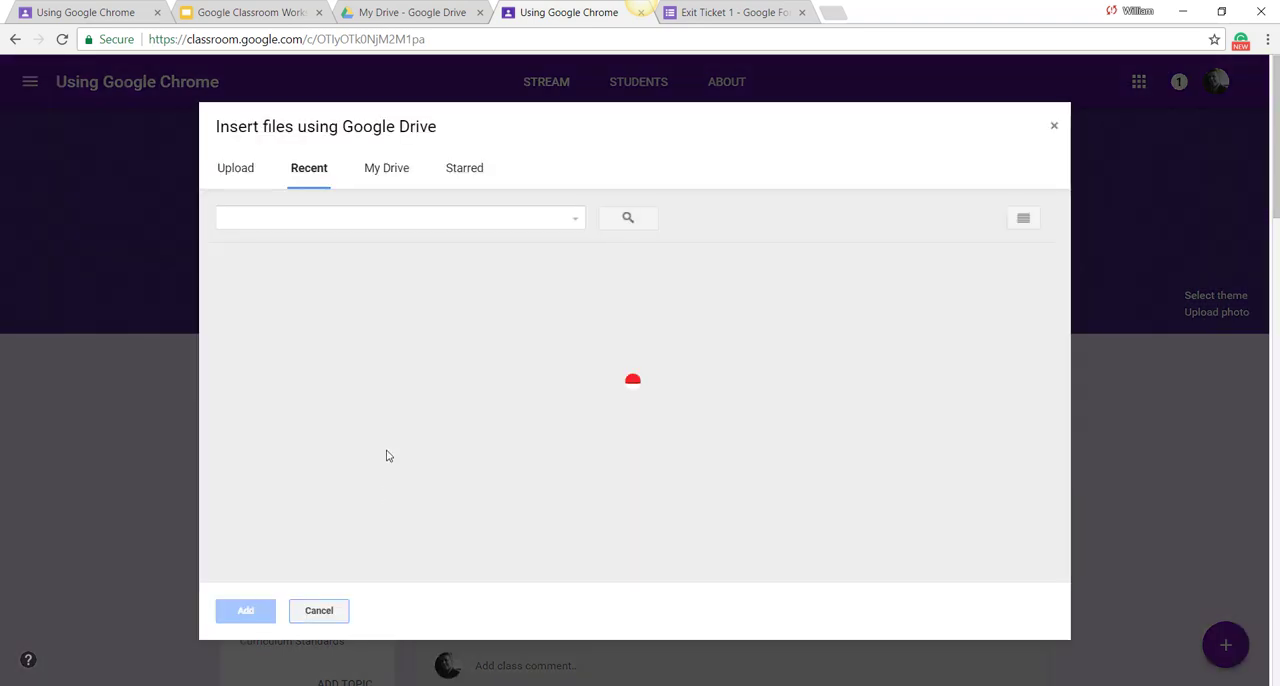
{"action": "double_click", "coordinate": [314, 391]}
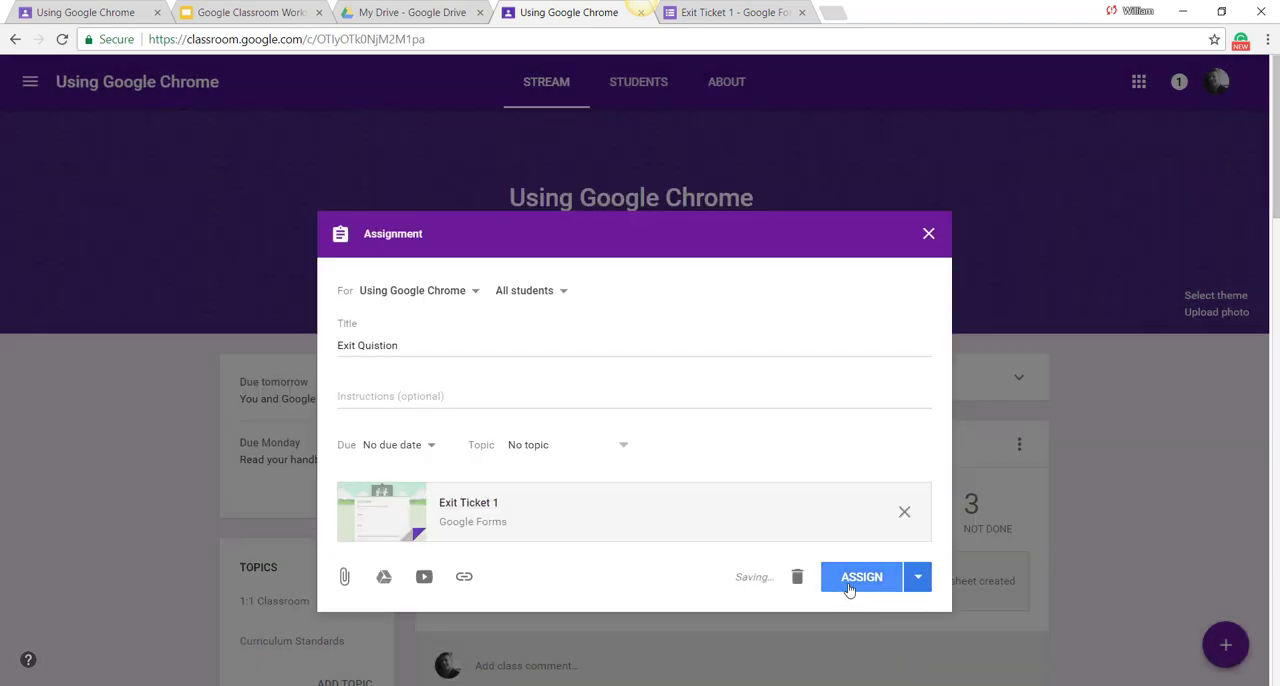
{"action": "left_click", "coordinate": [848, 590]}
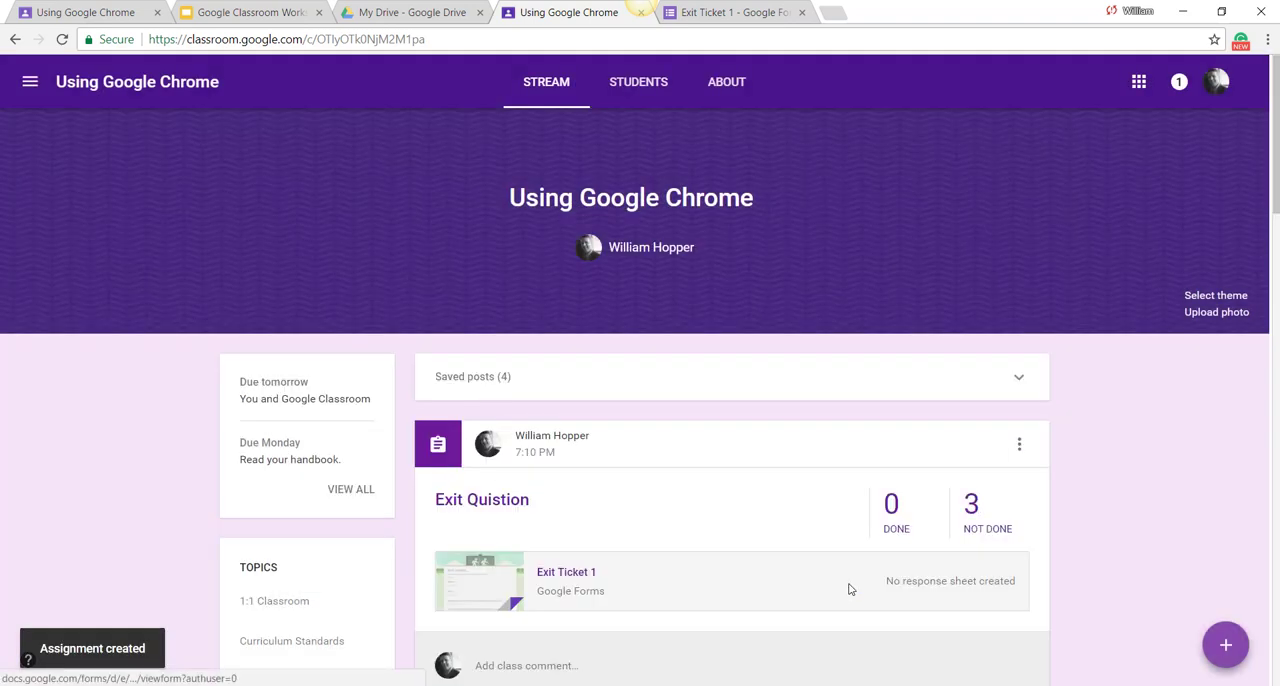